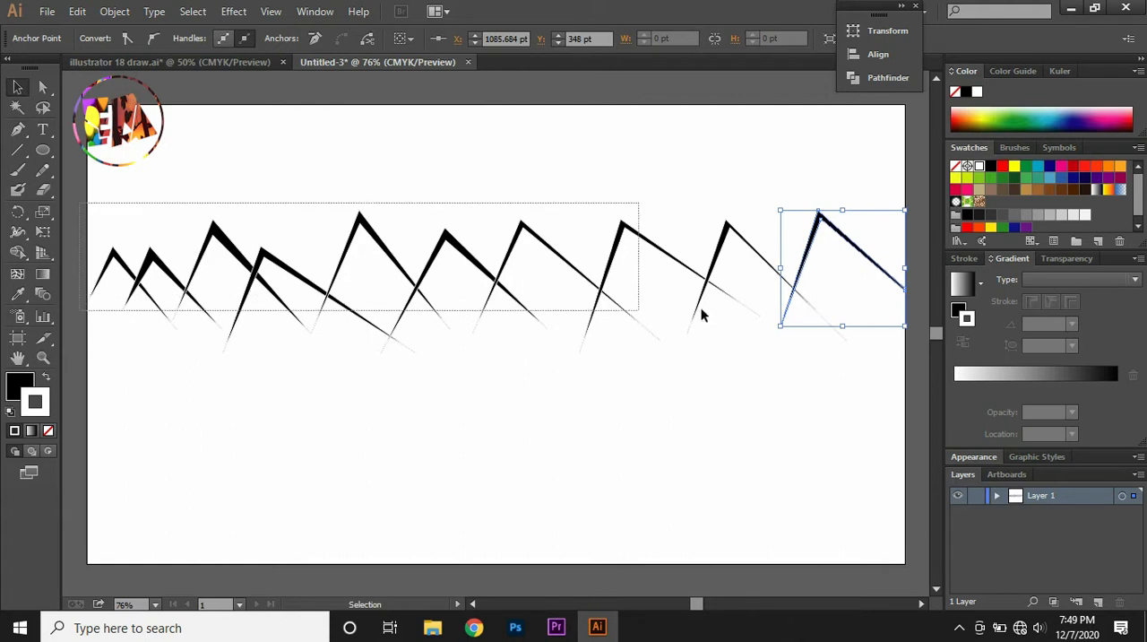
Nudge the selected black mountain outlines slightly down the artboard and deselect them
key("Down")
key("Down")
key("Down")
key("Down")
key("Down")
key("Down")
key("Down")
key("Down")
key("Down")
key("Down")
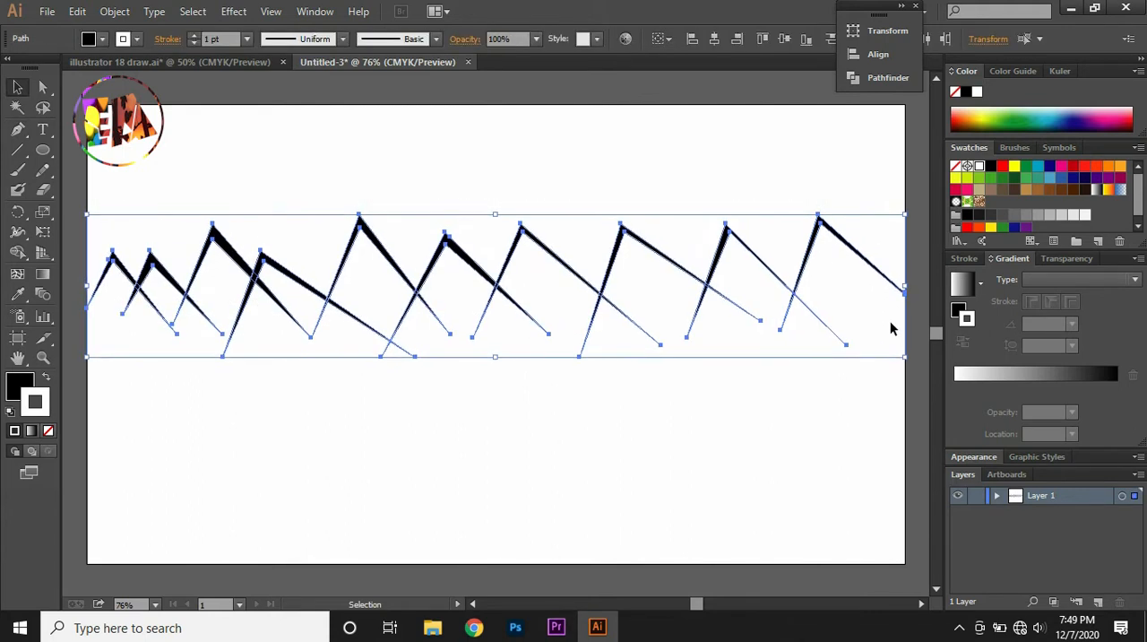
left_click(394, 88)
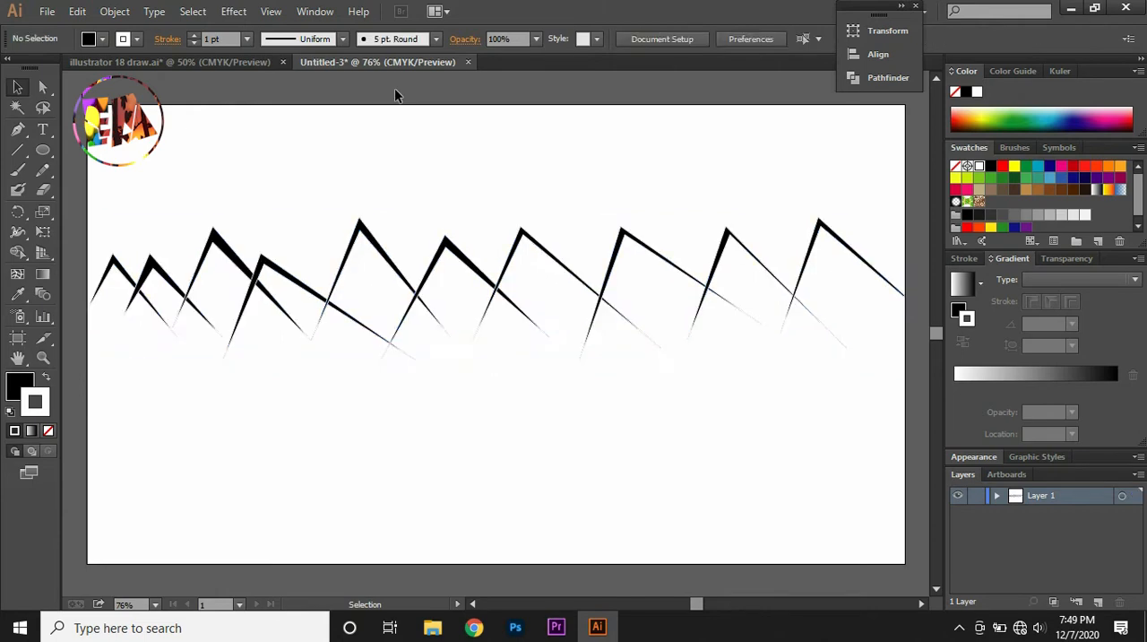
Draw the upper edge of a wavy ground strip below the mountains with the Pen tool, spanning the artboard's full width
left_click(16, 131)
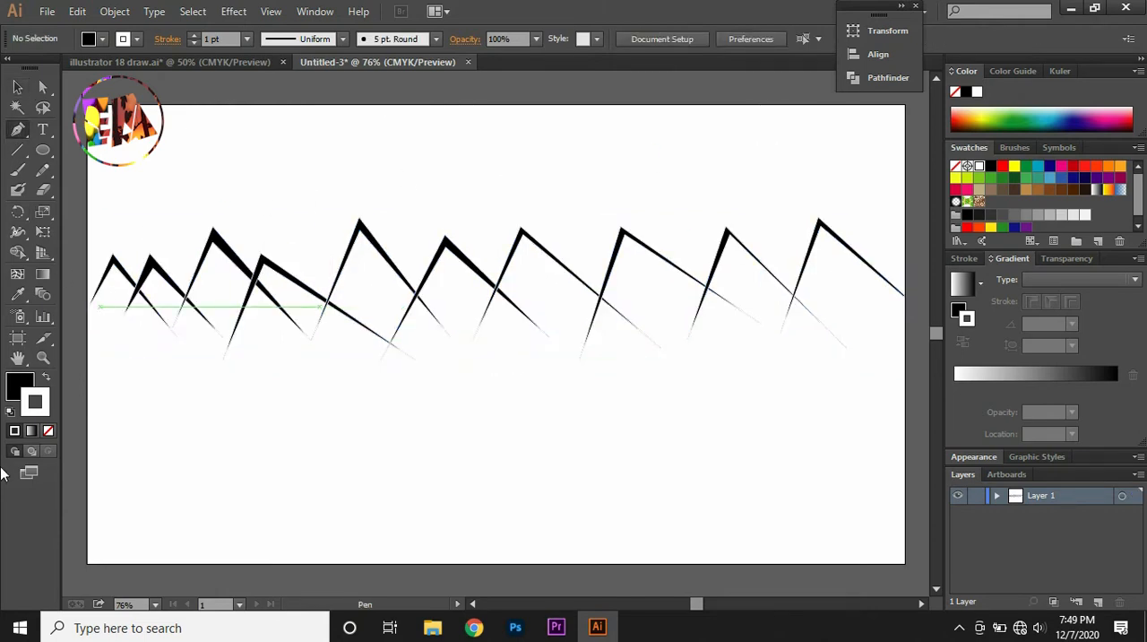
left_click(87, 399)
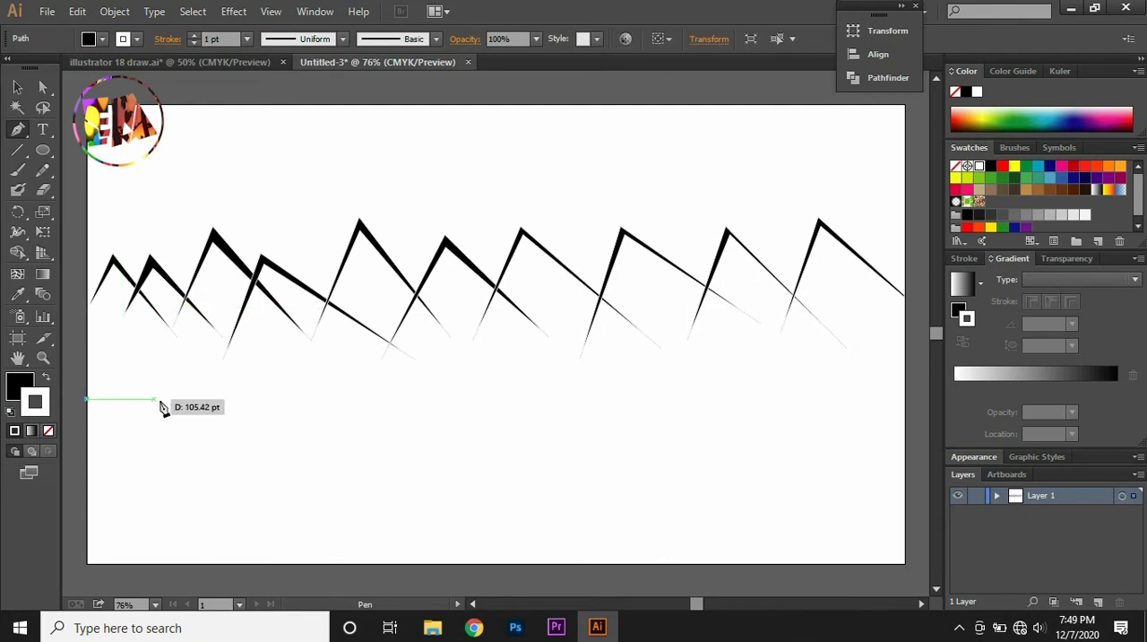
left_click(184, 388)
left_click(250, 399)
left_click(377, 383)
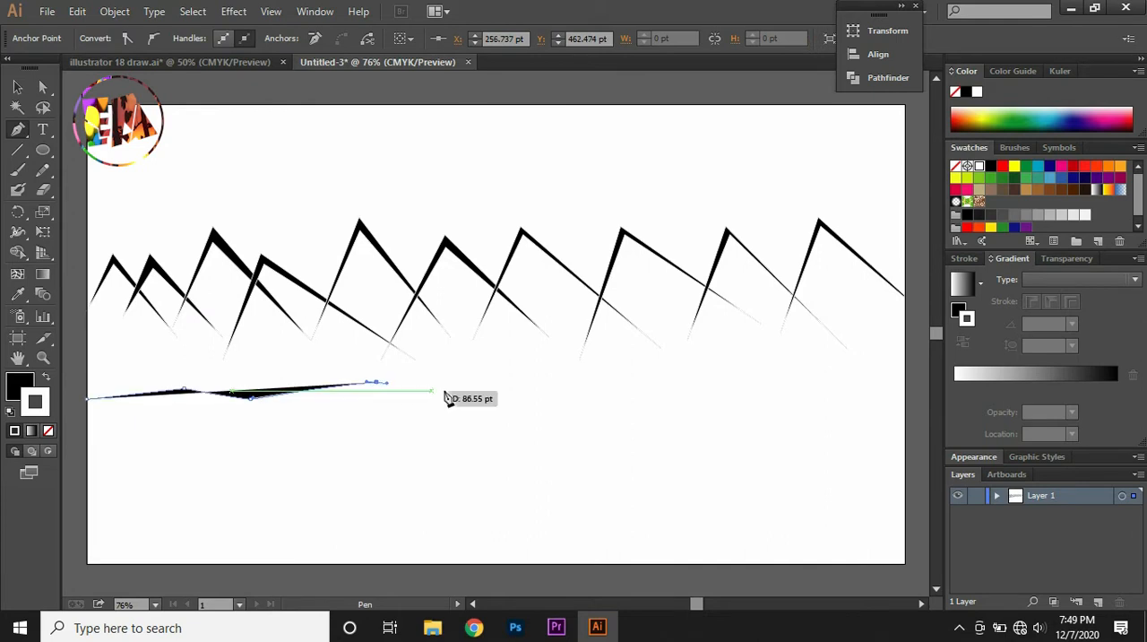
left_click(485, 390)
left_click(502, 392)
left_click(614, 370)
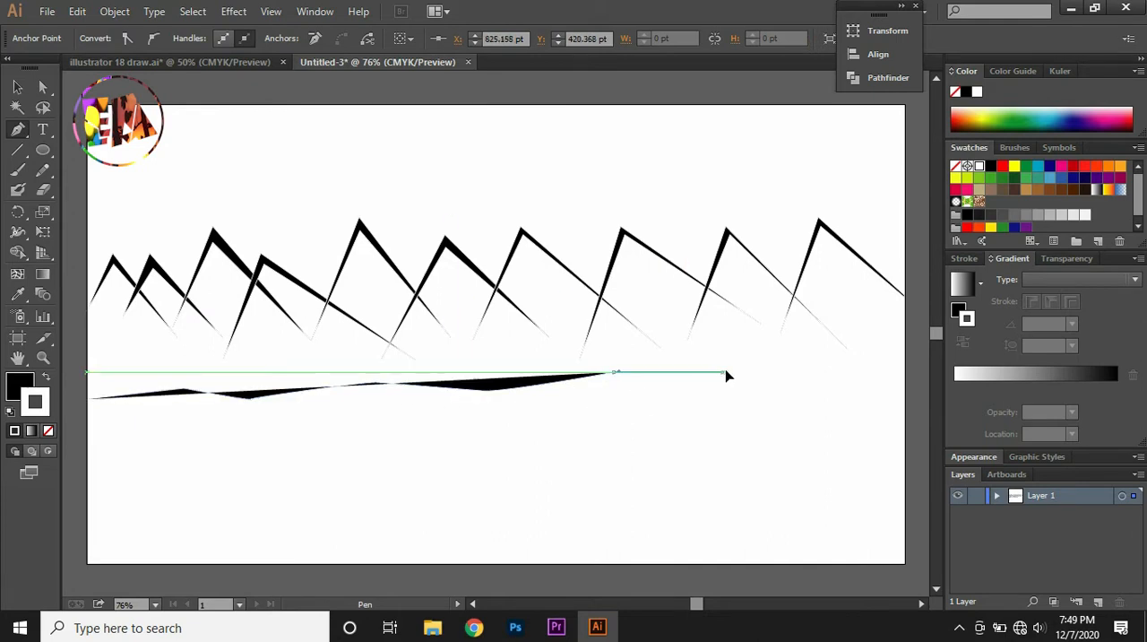
left_click(780, 356)
left_click(871, 383)
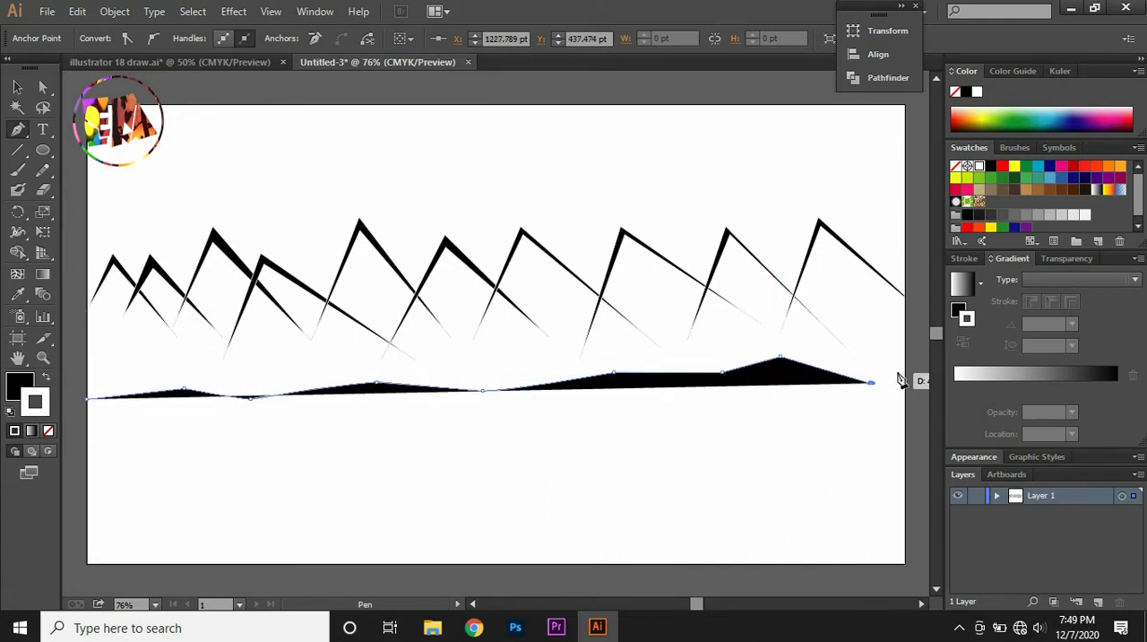
left_click(906, 368)
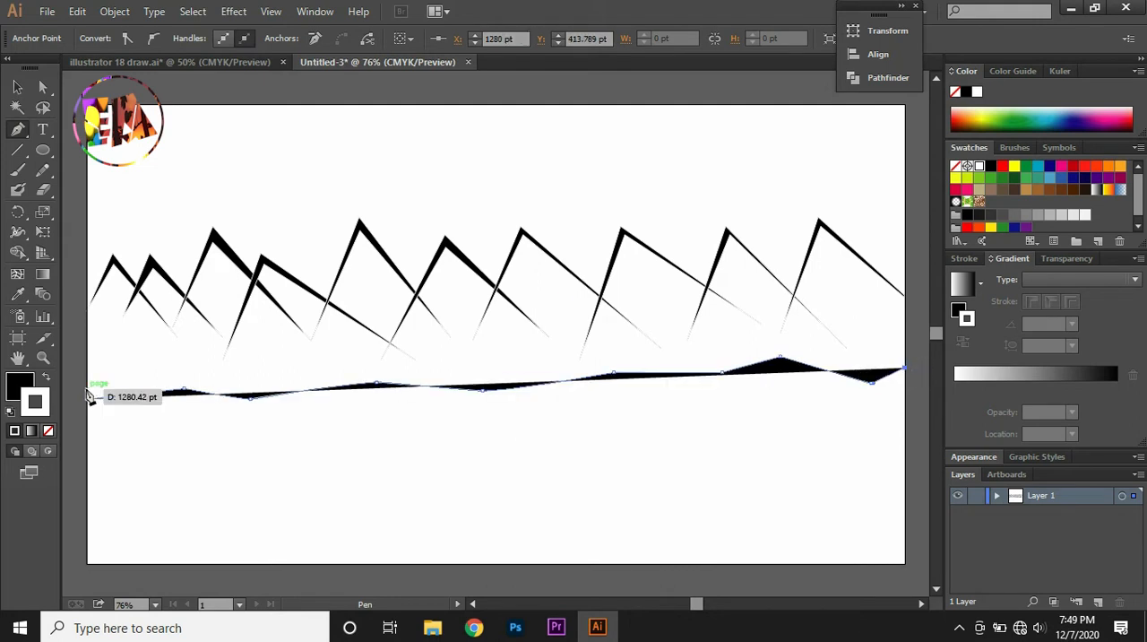
Trace the ground strip's lower edge just beneath the upper one back to the start, and give the strip a black fill
left_click(47, 379)
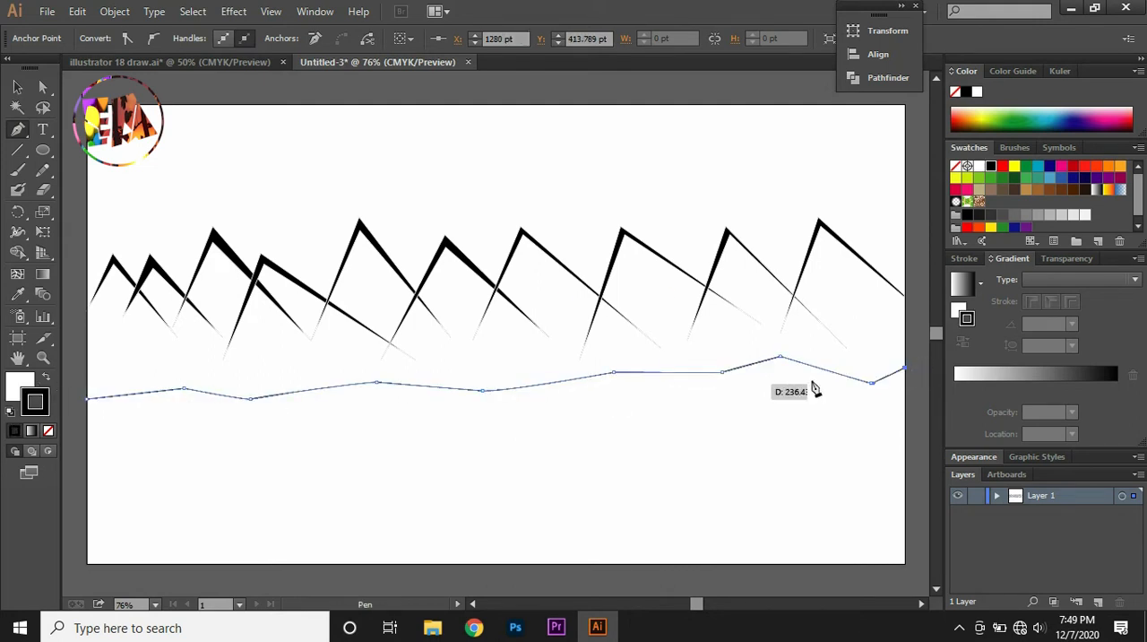
left_click(905, 379)
left_click(873, 395)
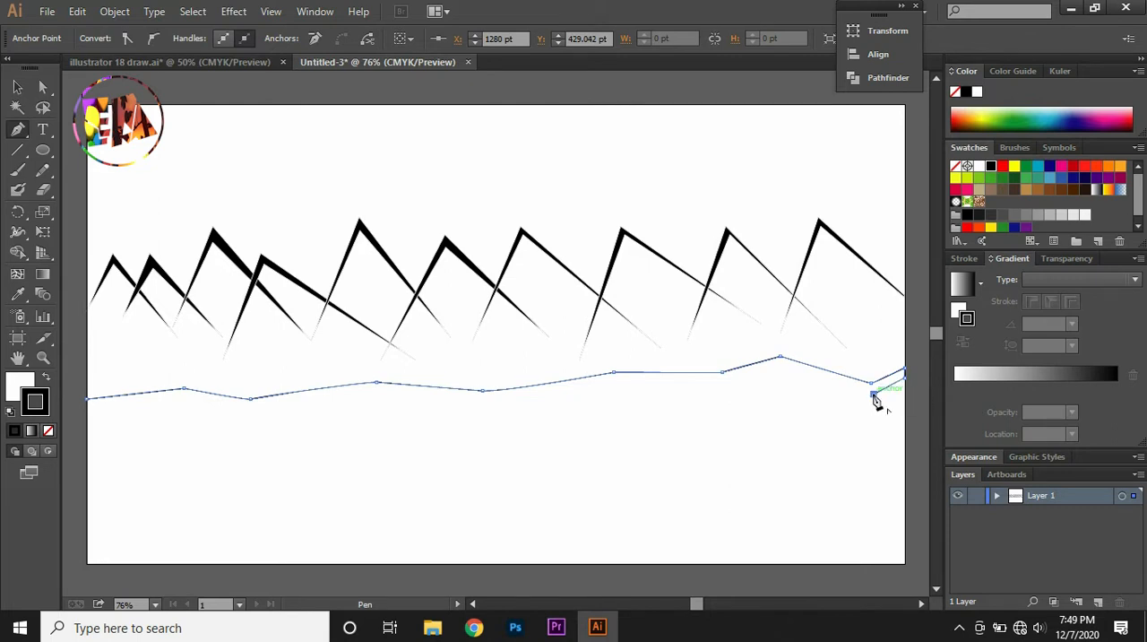
left_click(781, 360)
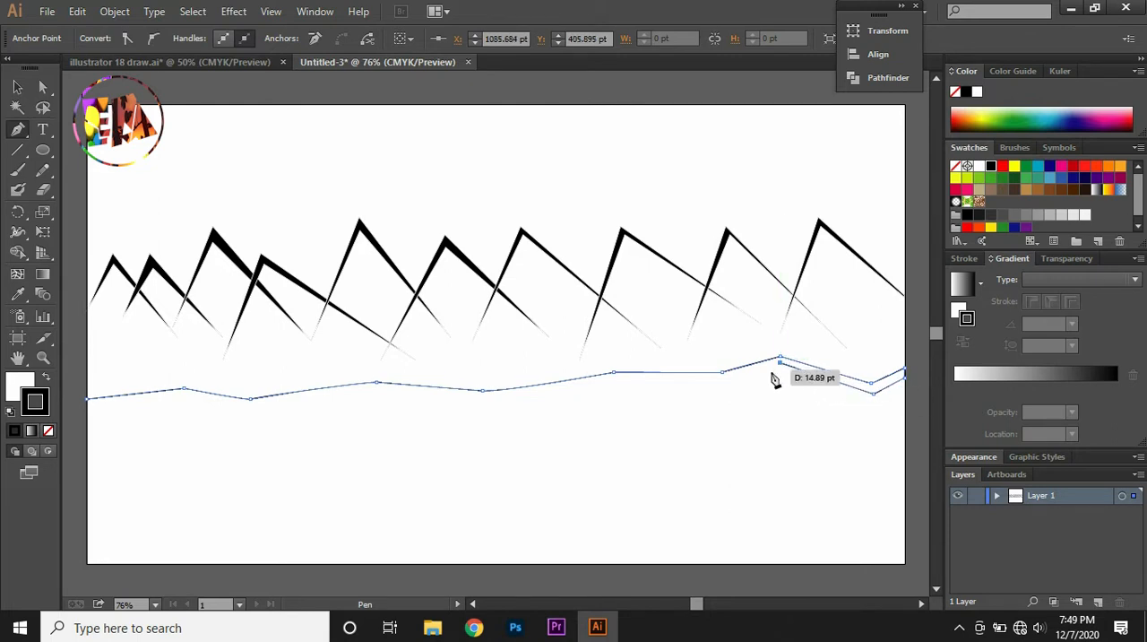
left_click(725, 383)
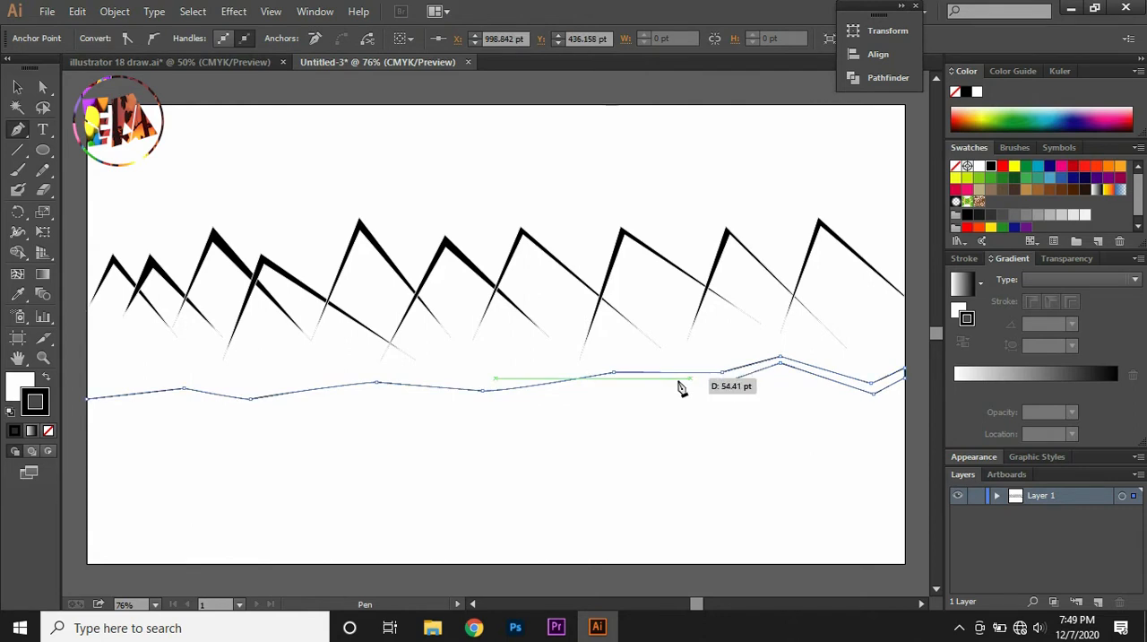
left_click(615, 383)
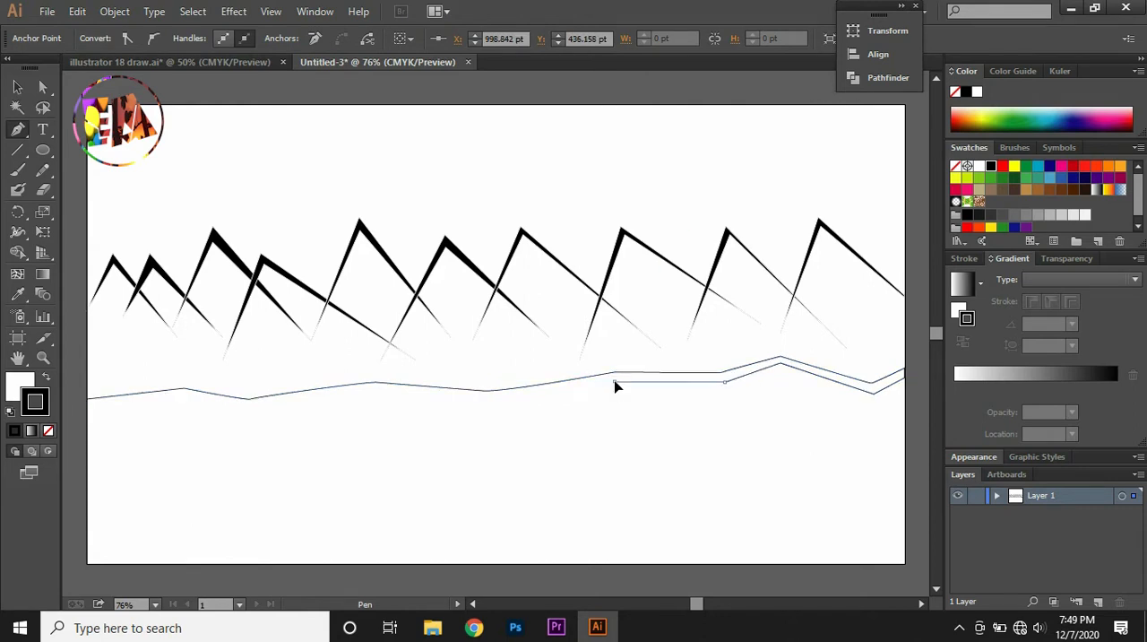
left_click(483, 399)
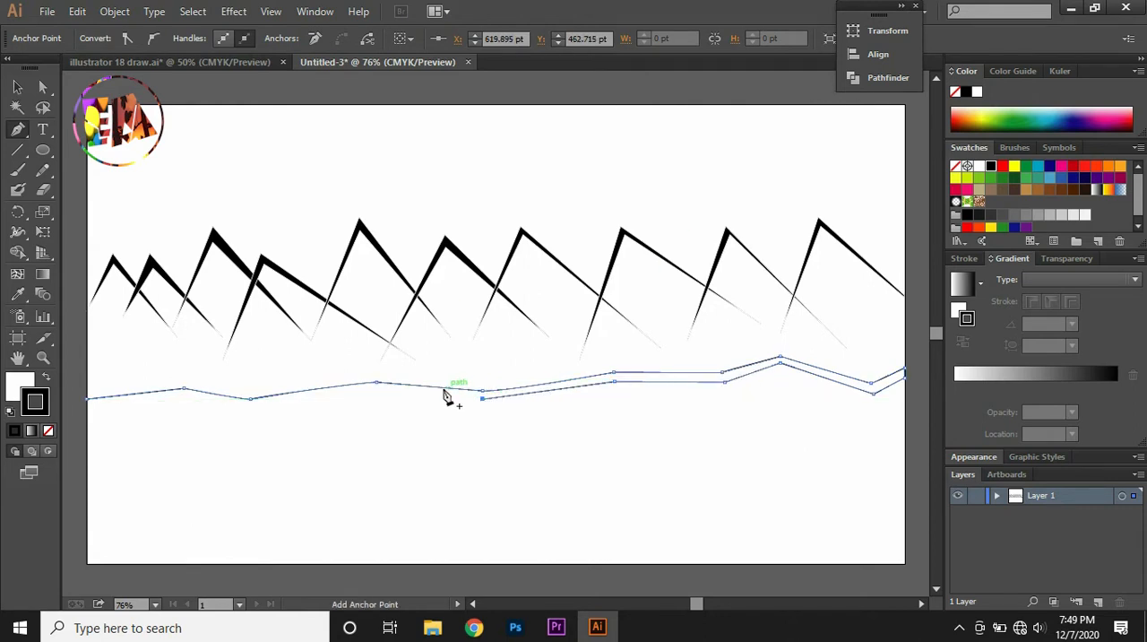
left_click(378, 388)
left_click(249, 408)
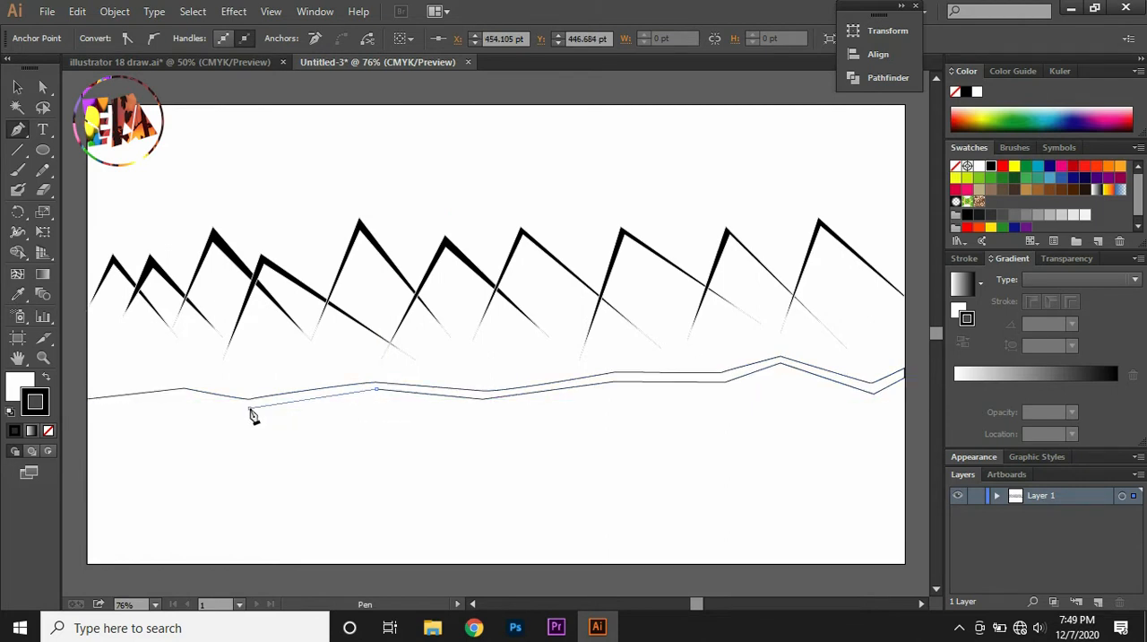
left_click(184, 394)
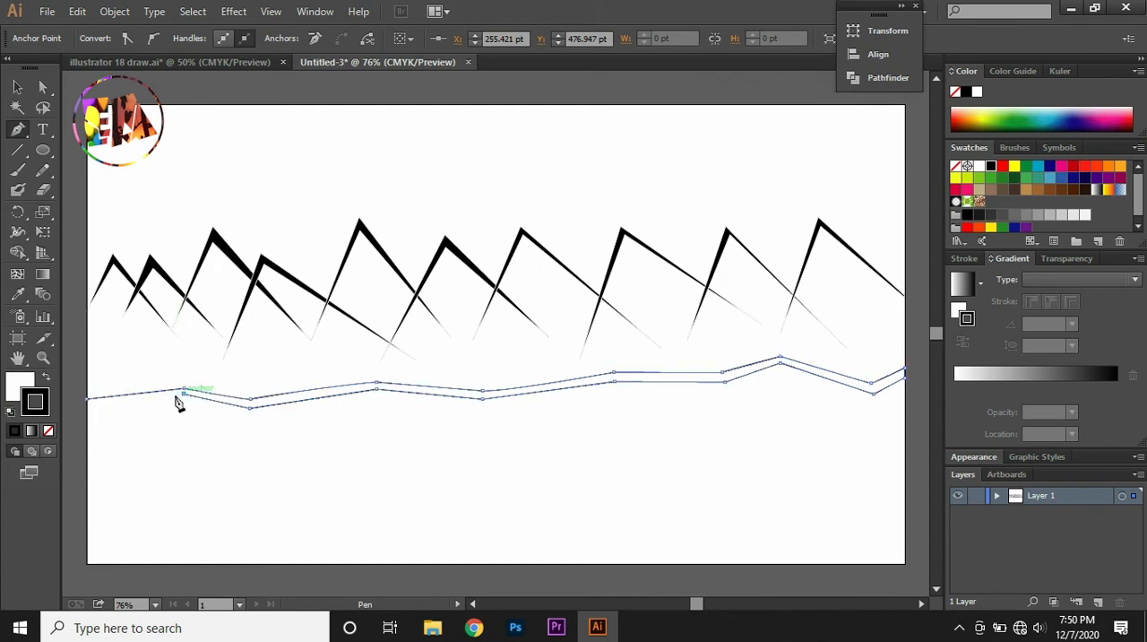
left_click(88, 404)
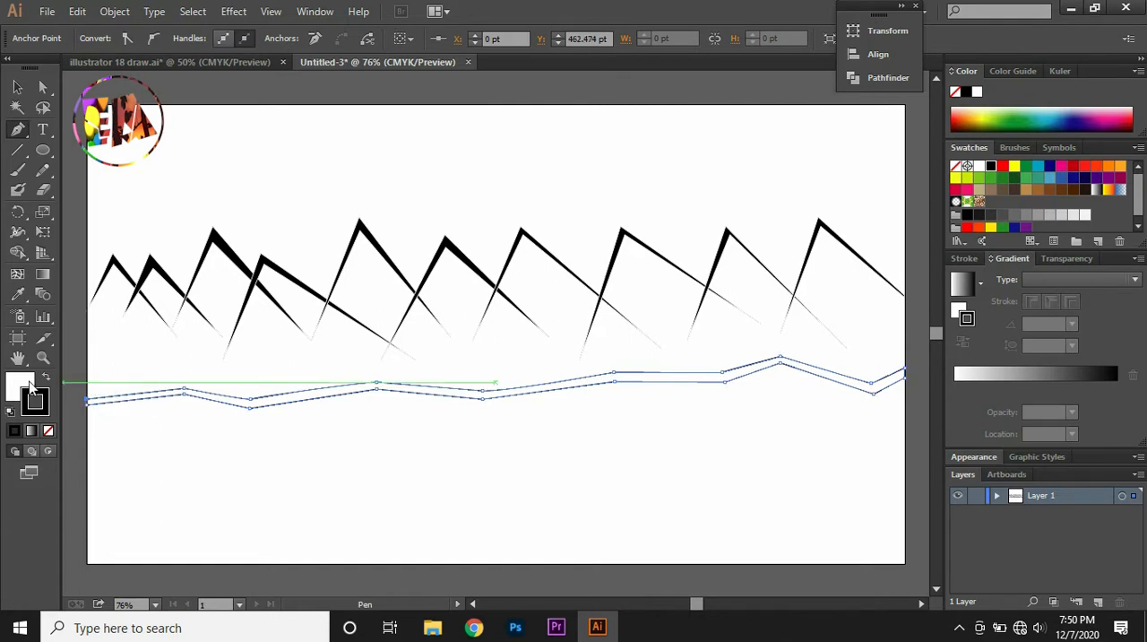
left_click(45, 377)
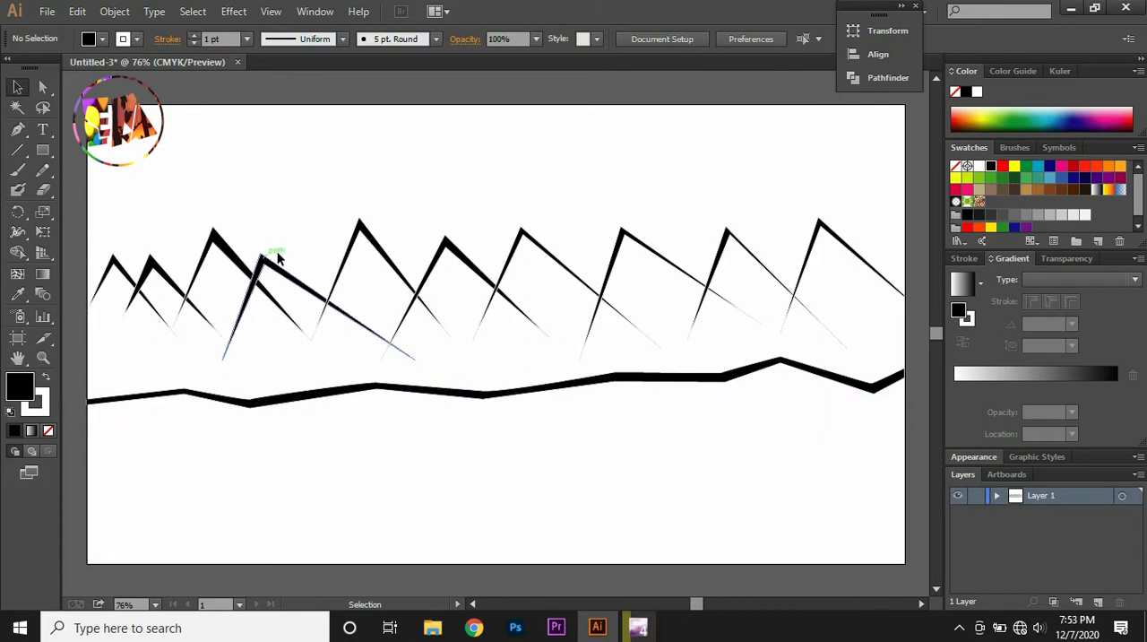
Remove the stroke from all the mountain outlines, leaving only their black fill
left_click_drag(108, 218, 897, 335)
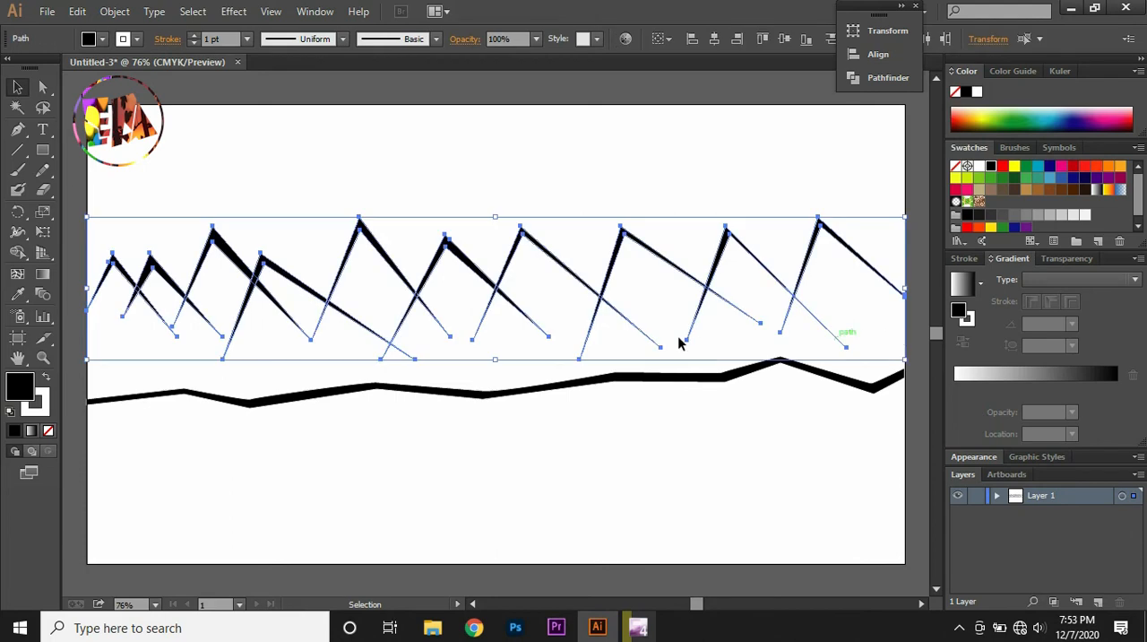
left_click(43, 407)
key("slash")
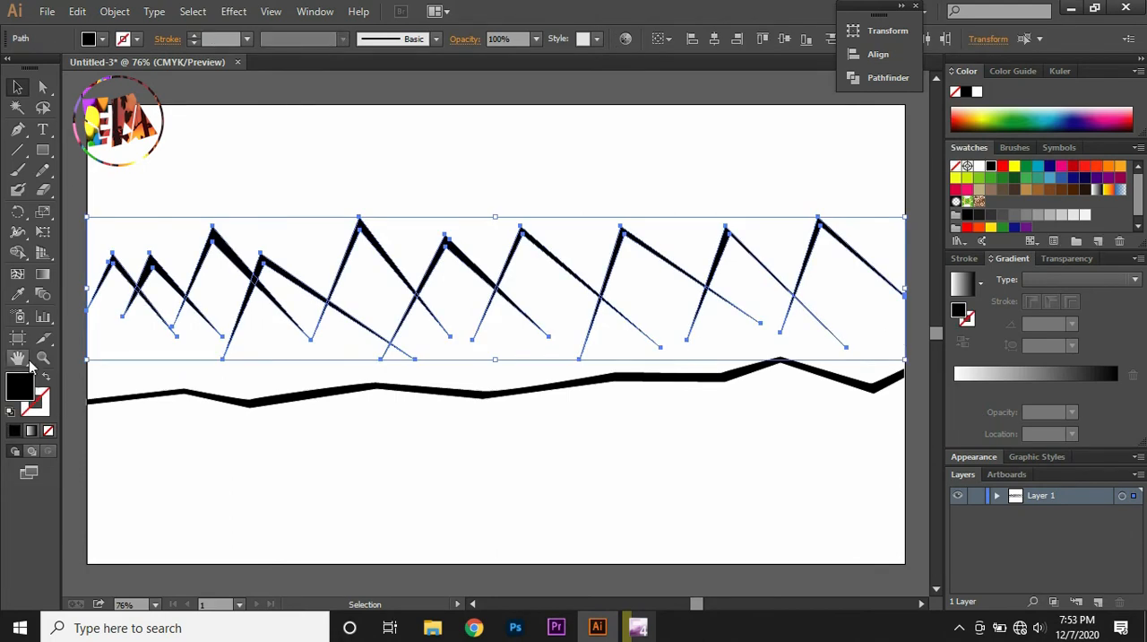
left_click(76, 216)
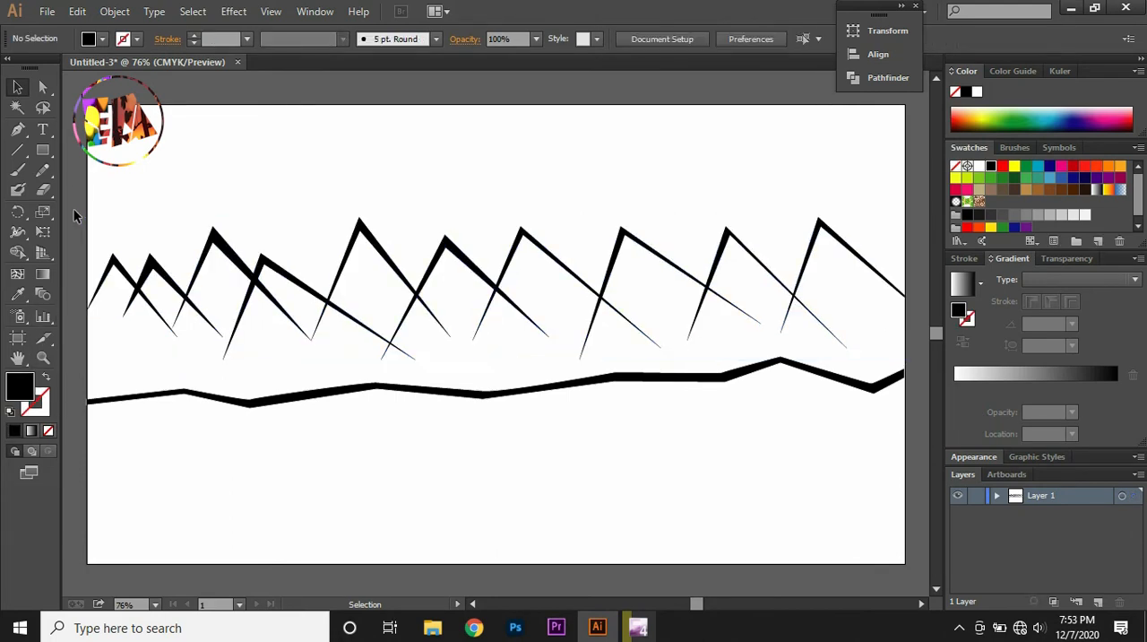
Draw a rectangle covering the entire artboard and fill it with yellow
left_click(44, 152)
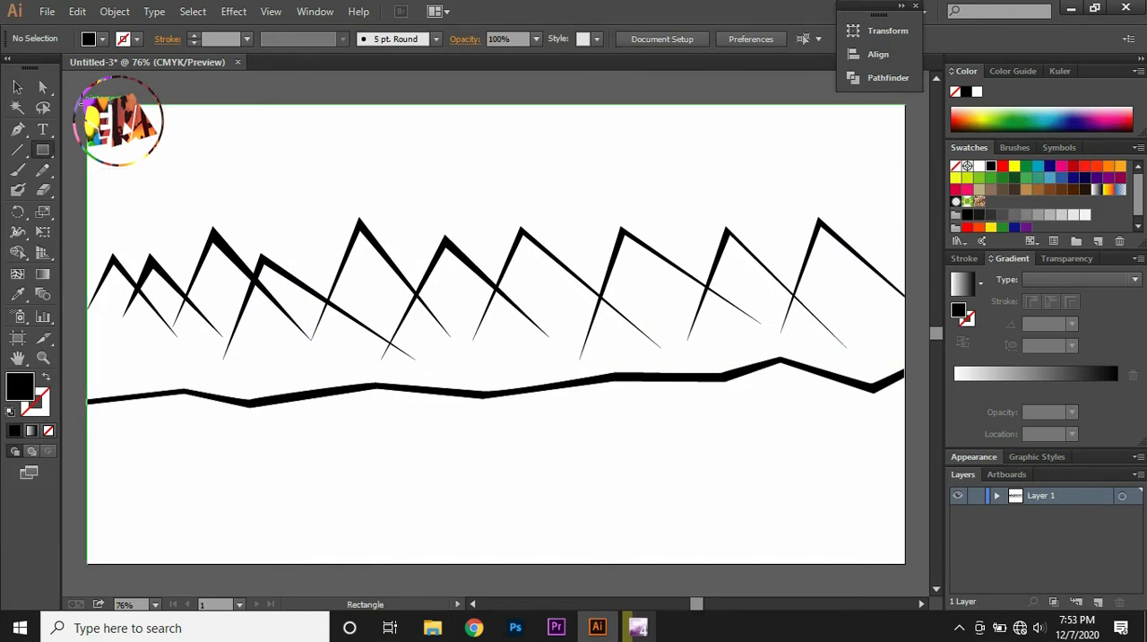
left_click_drag(87, 104, 905, 562)
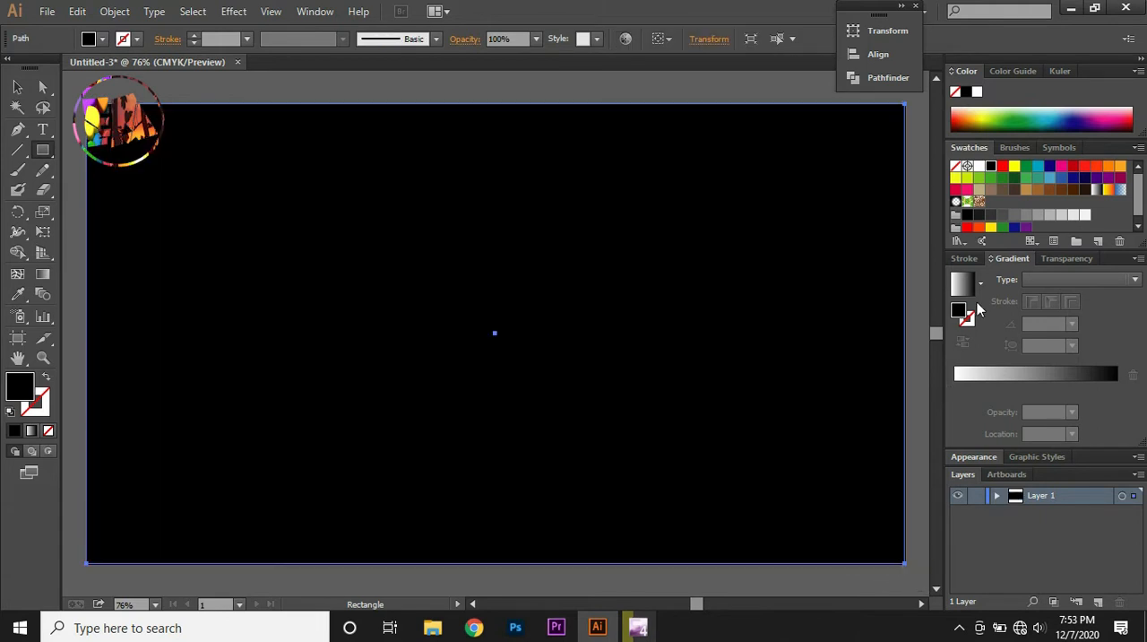
left_click(1014, 167)
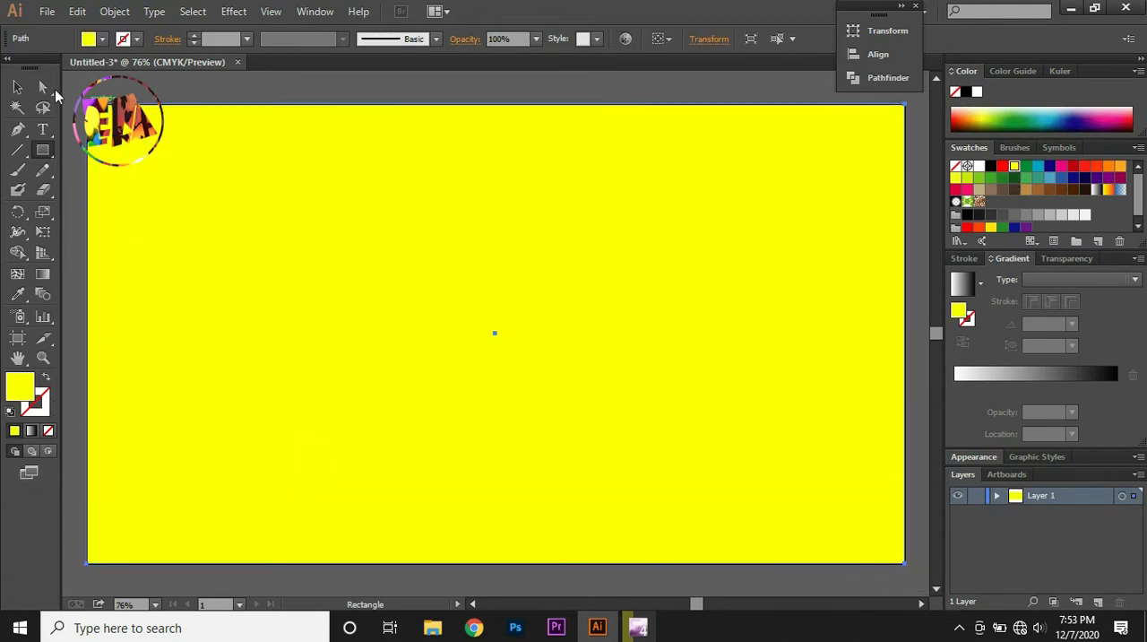
Send the yellow rectangle to the back, behind the mountain outlines and ground strip
left_click(17, 86)
right_click(497, 230)
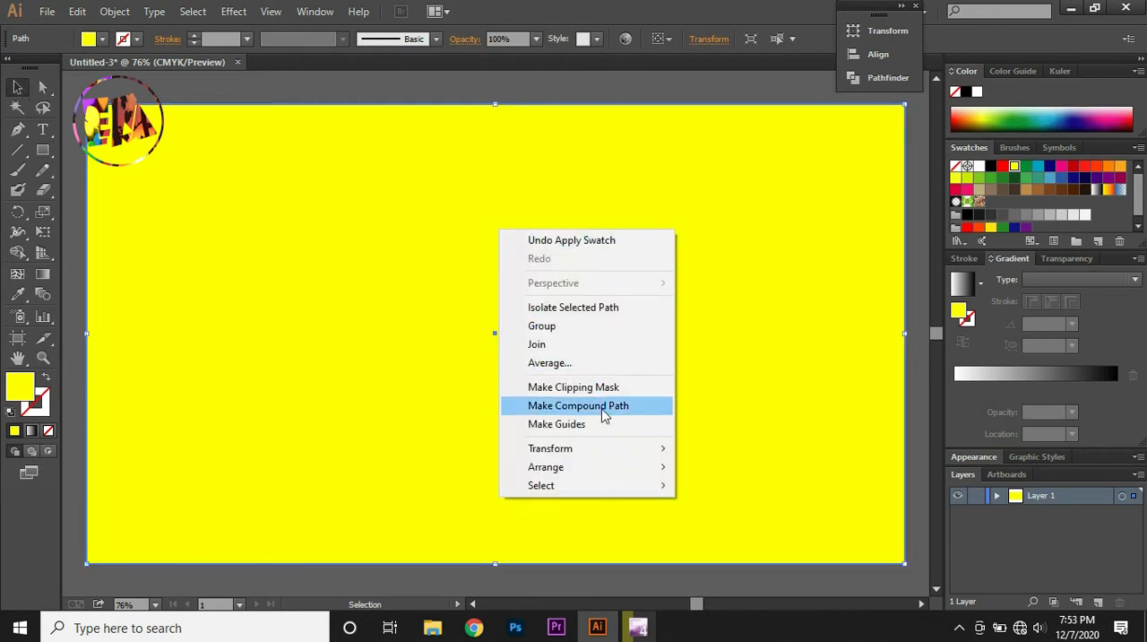
mouse_move(609, 468)
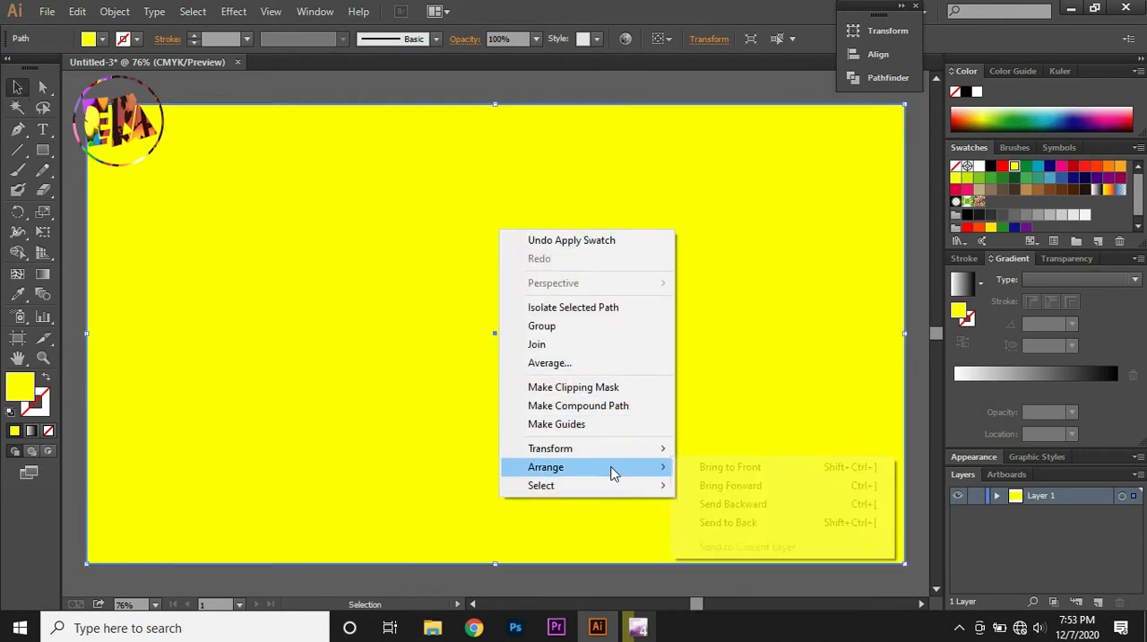
left_click(738, 523)
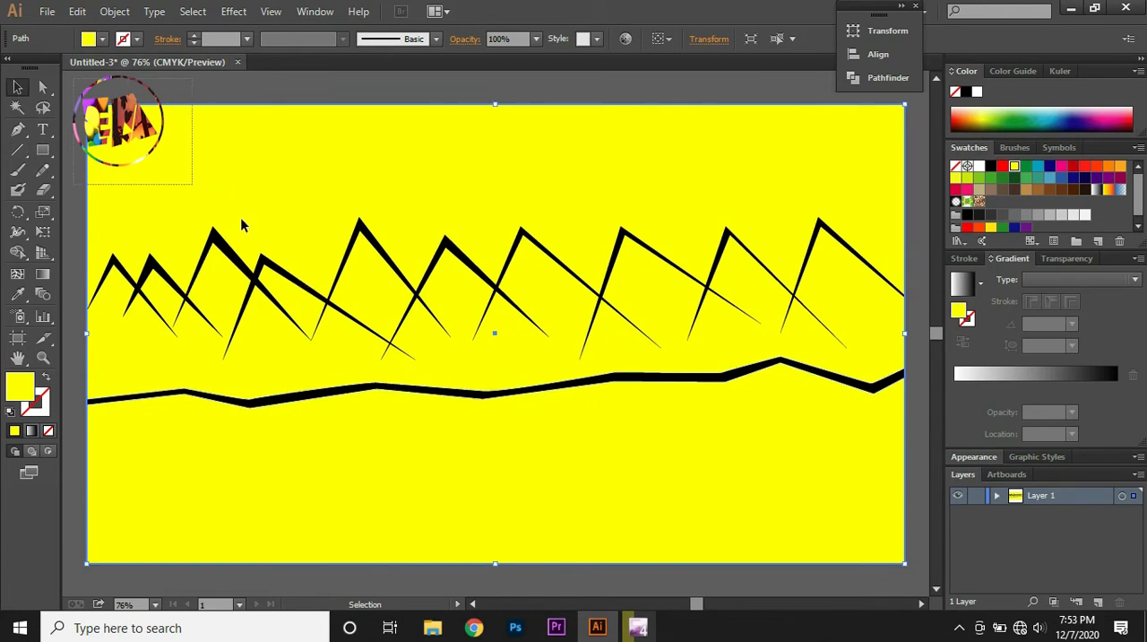
Select all the artwork and merge the areas beneath the left and middle peaks with the Shape Builder tool
left_click_drag(80, 90, 891, 588)
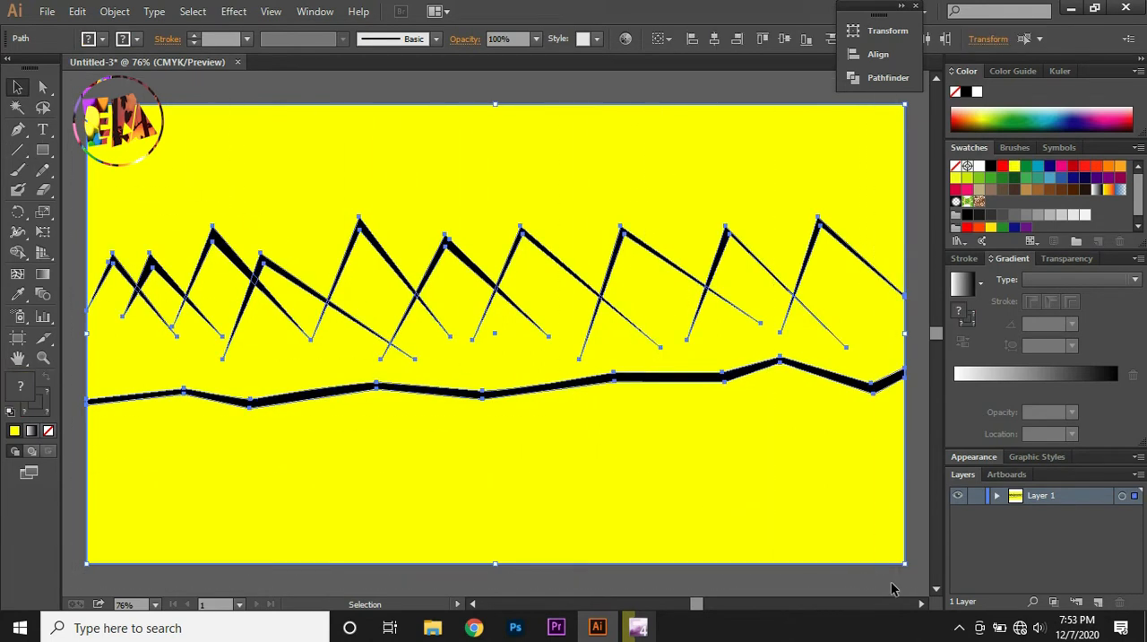
left_click(16, 254)
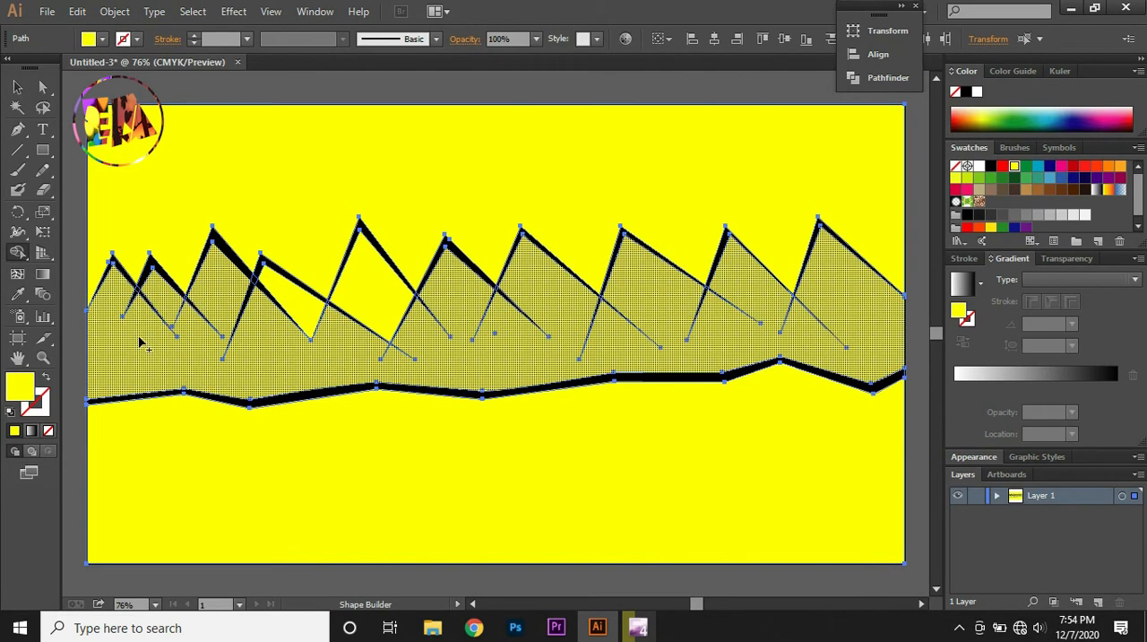
mouse_move(139, 336)
left_mouse_down()
mouse_move(158, 305)
mouse_move(195, 342)
mouse_move(208, 310)
mouse_move(255, 329)
mouse_move(291, 291)
mouse_move(355, 346)
mouse_move(395, 319)
left_mouse_up()
key("ctrl+a")
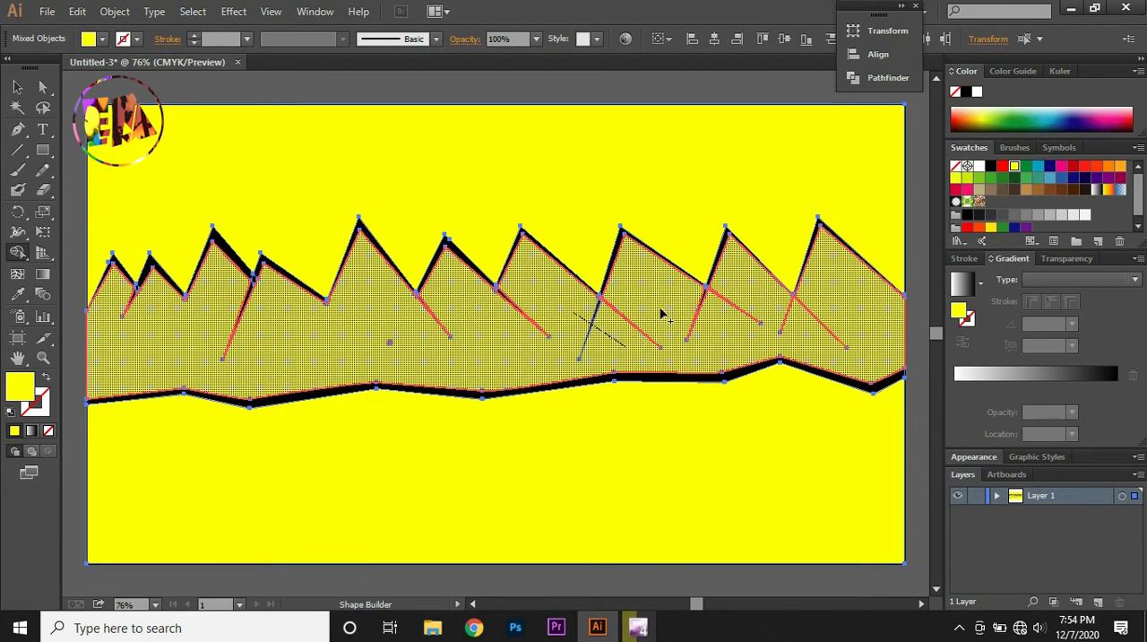
Merge the mountain area across the crossing outline tails under the peaks on the right with Shape Builder
left_click_drag(660, 311, 639, 344)
left_click_drag(708, 326, 735, 311)
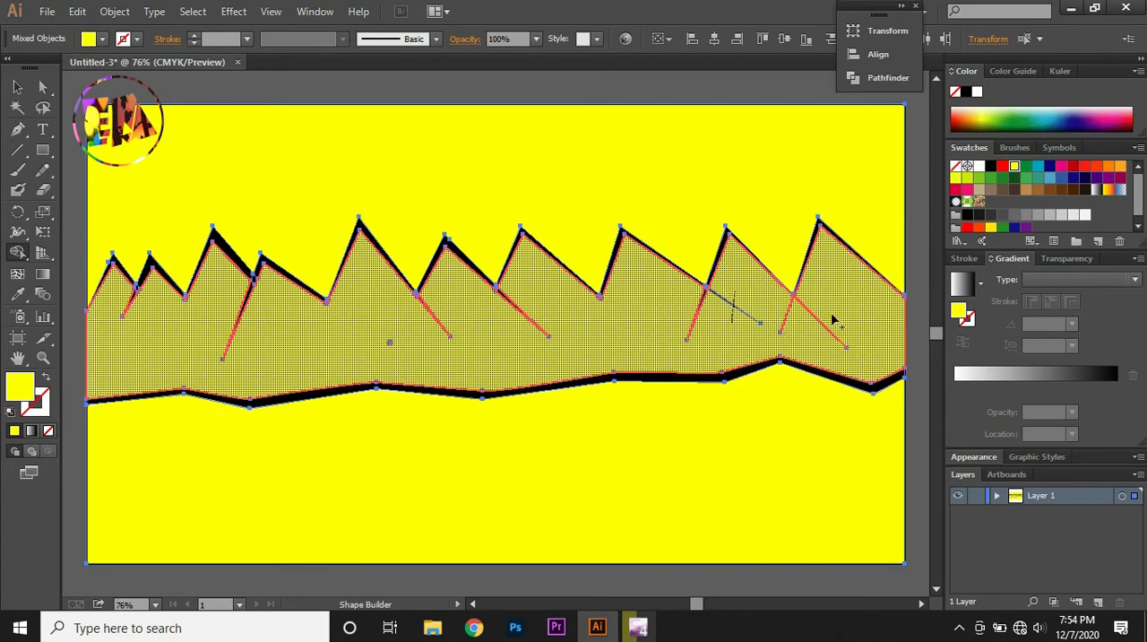
mouse_move(839, 309)
left_mouse_down()
mouse_move(817, 344)
mouse_move(788, 350)
left_mouse_up()
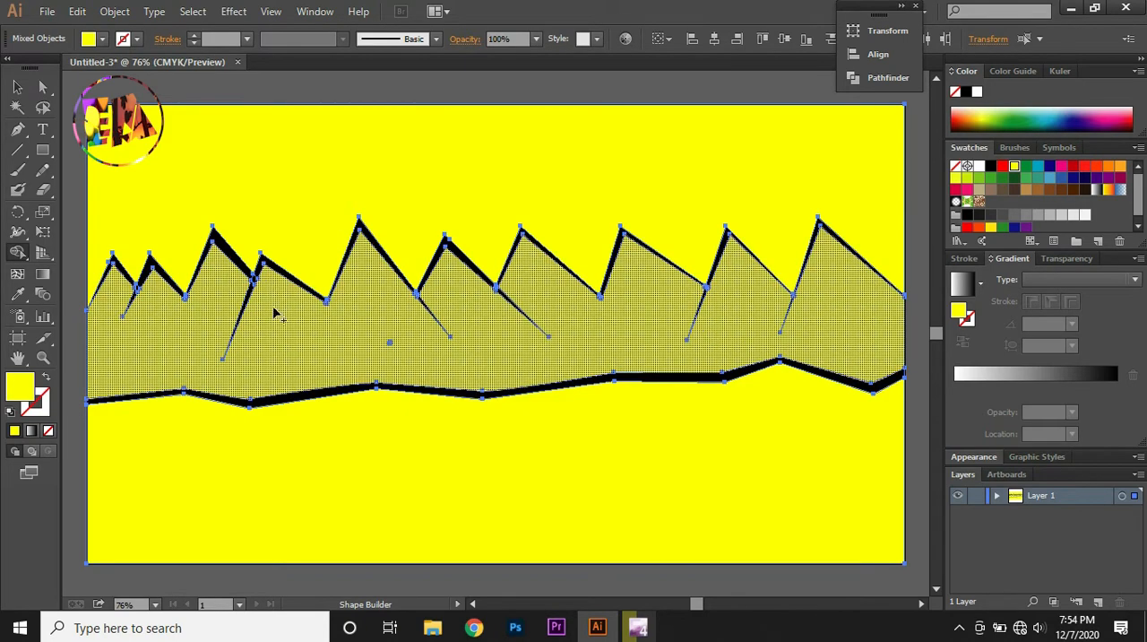
Set the fill to CMYK Cyan and apply it to the sky area above the mountains with Shape Builder
left_click(101, 43)
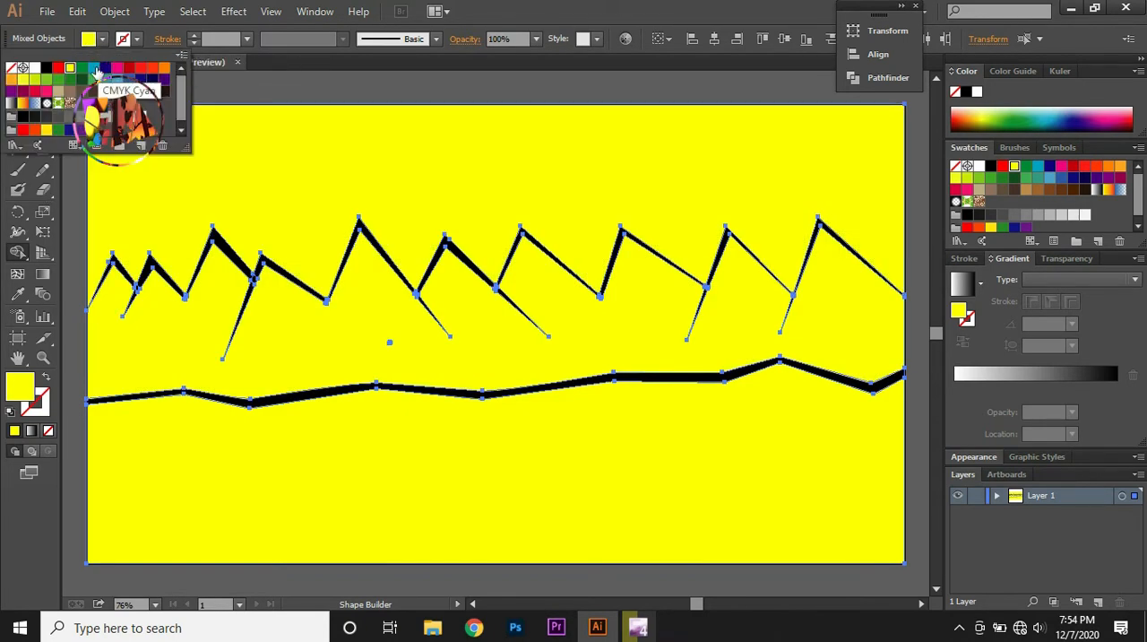
left_click(94, 67)
left_click(340, 134)
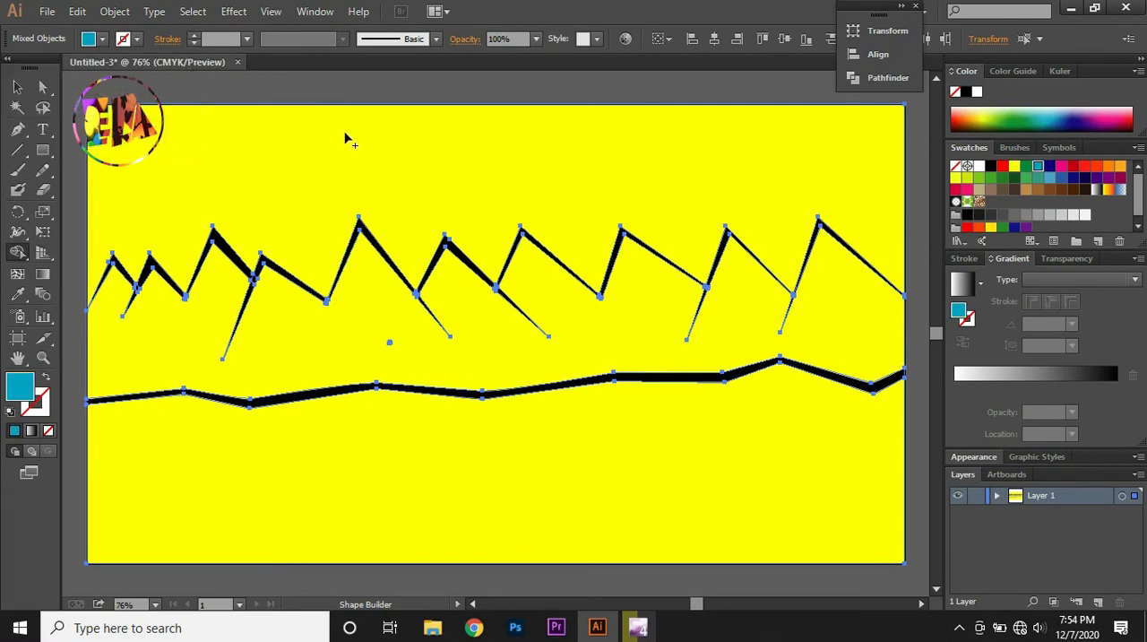
left_click(334, 140)
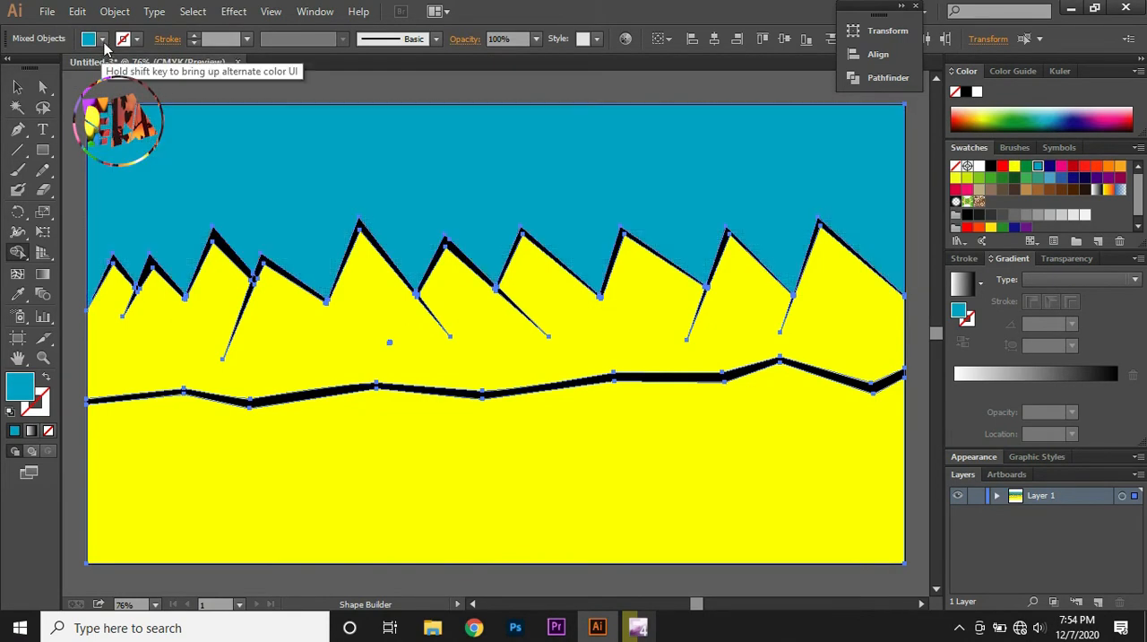
Set the fill to dark green, apply it to the ground area below the black strip with Shape Builder, and deselect the artwork
left_click(101, 38)
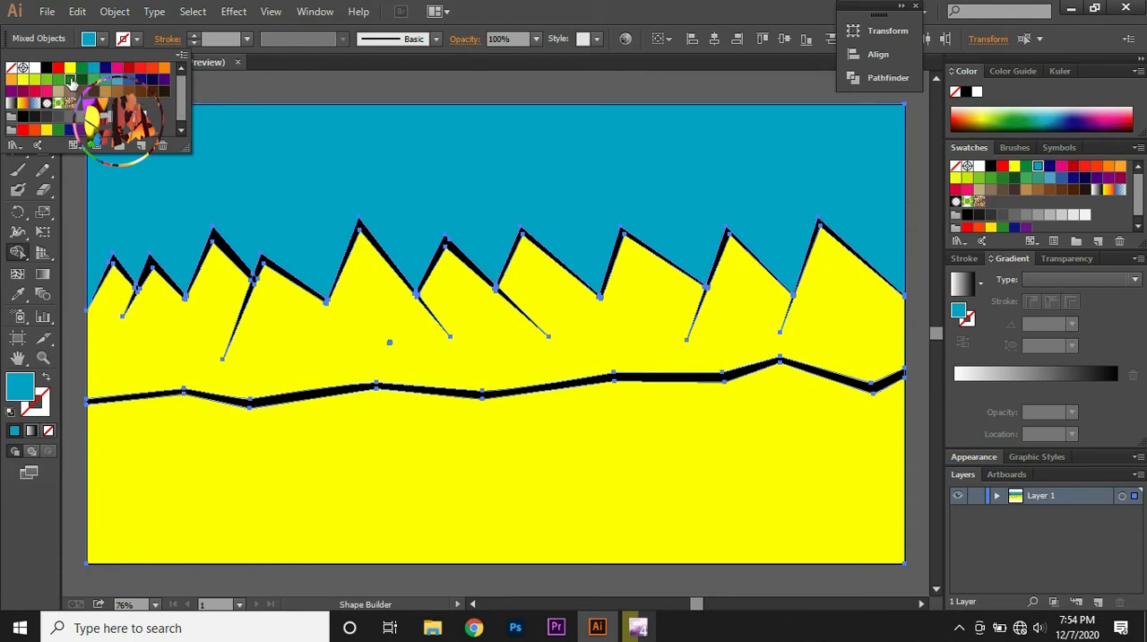
left_click(70, 78)
left_click(327, 446)
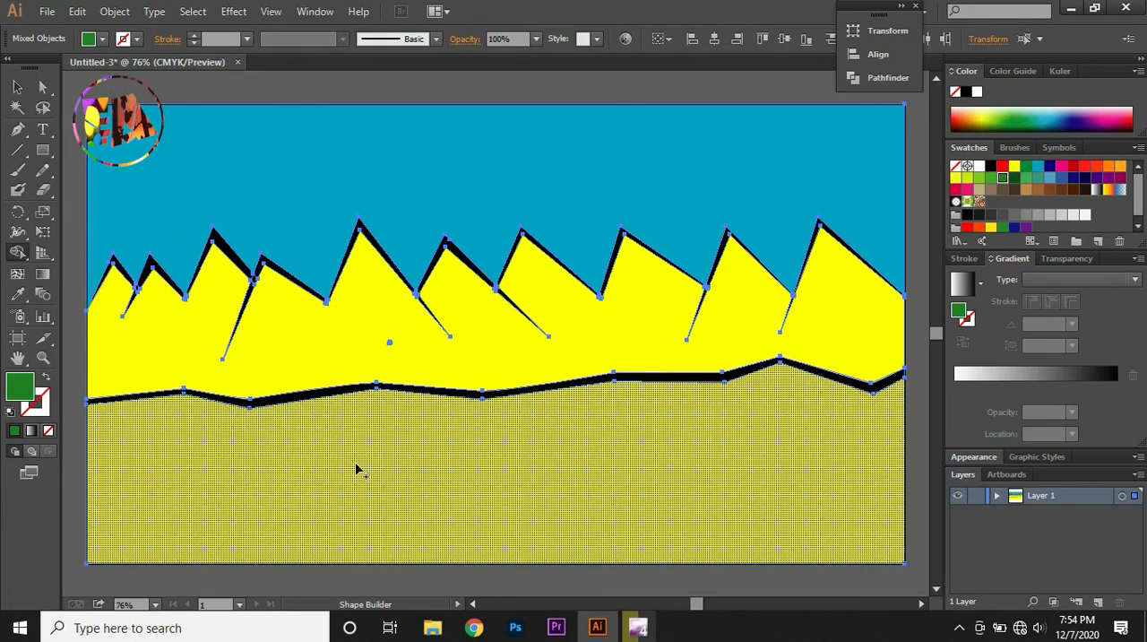
left_click(358, 469)
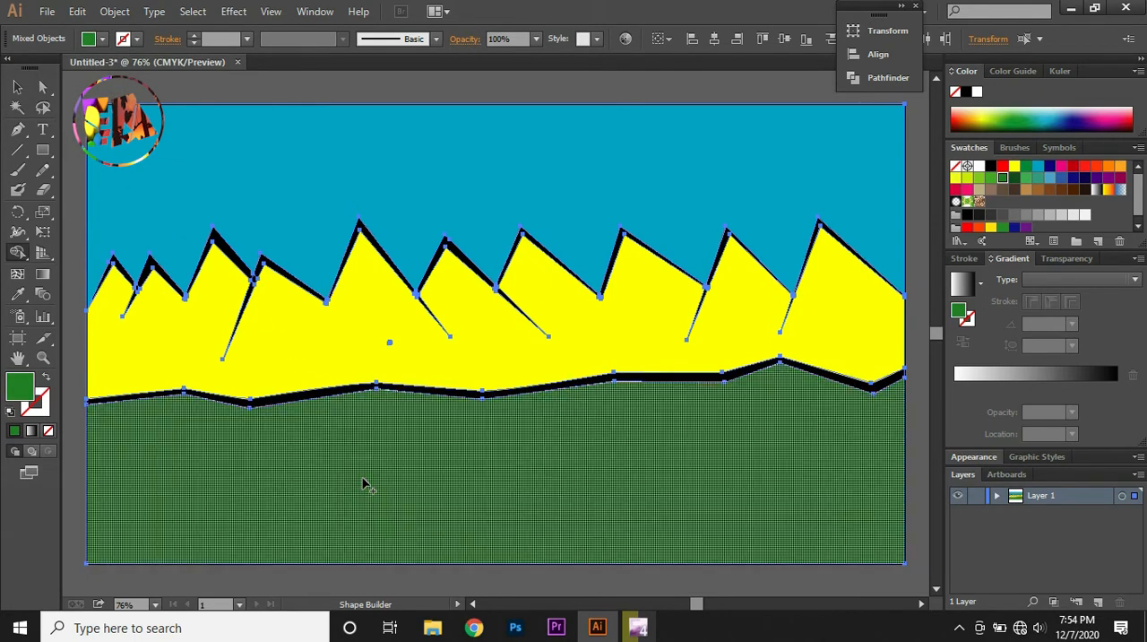
left_click(18, 92)
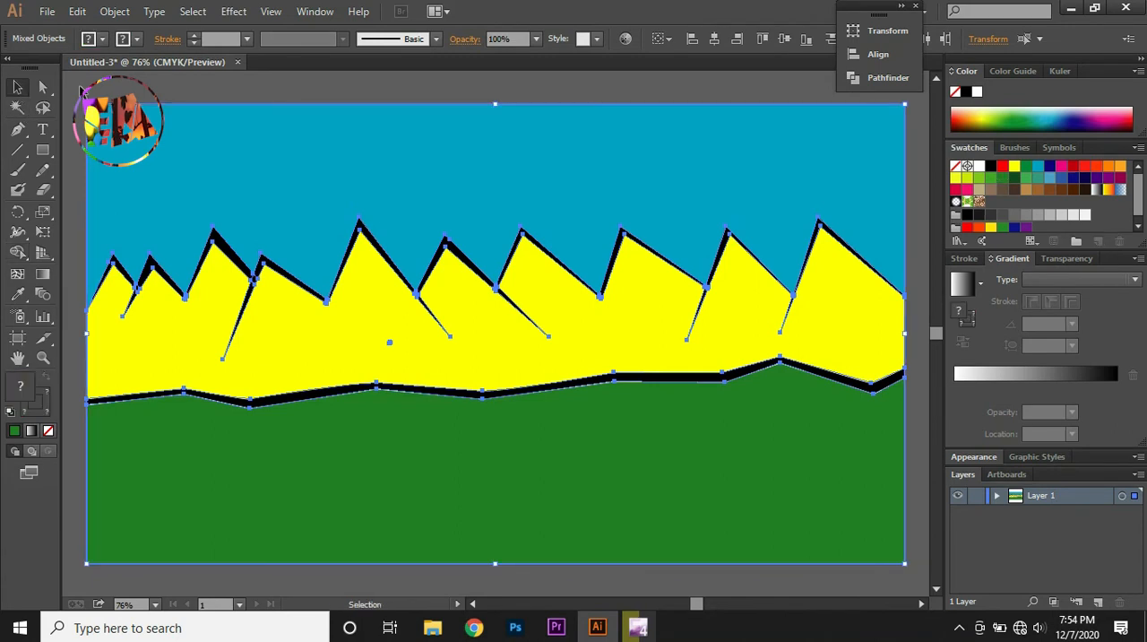
left_click(80, 91)
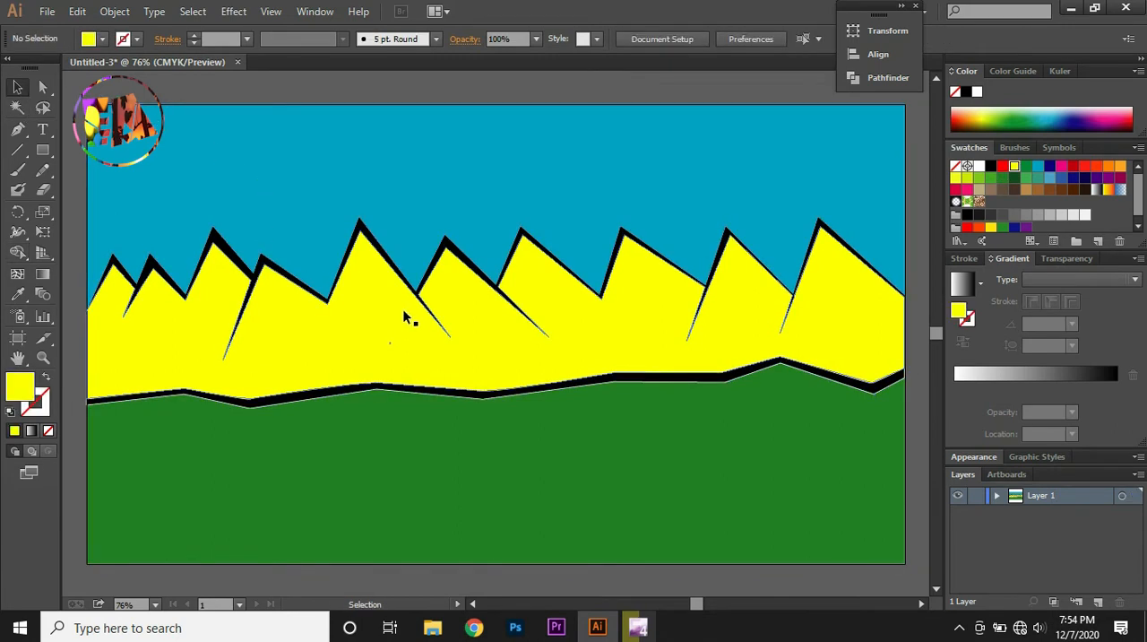
Fill the black strip above the green ground with light blue and the yellow mountain area with dark brown
left_click(524, 389)
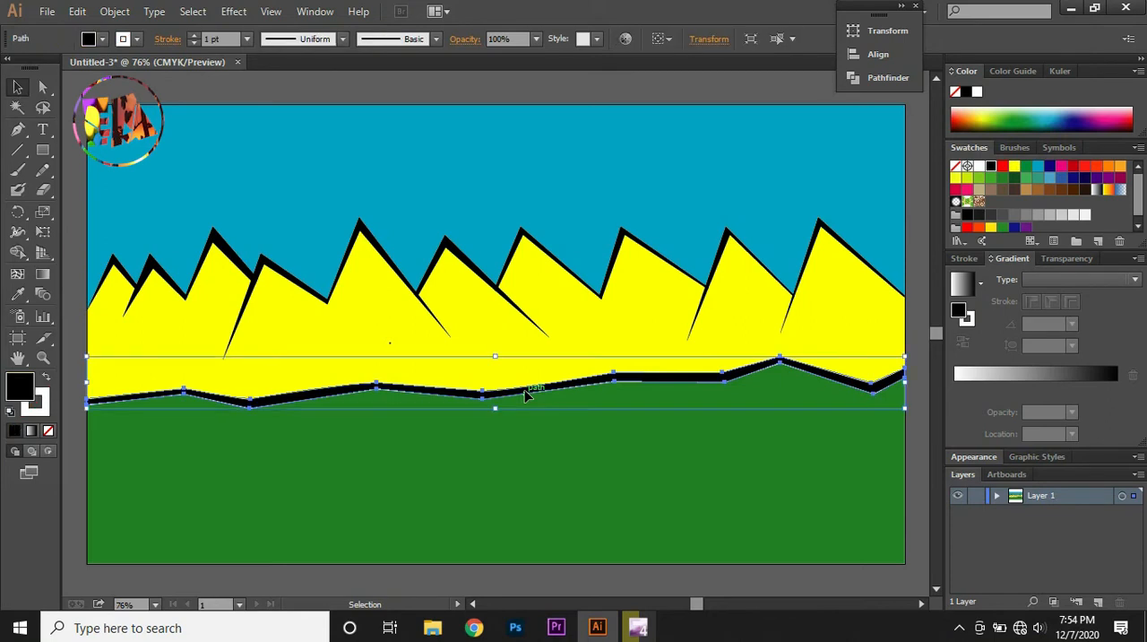
left_click(1048, 178)
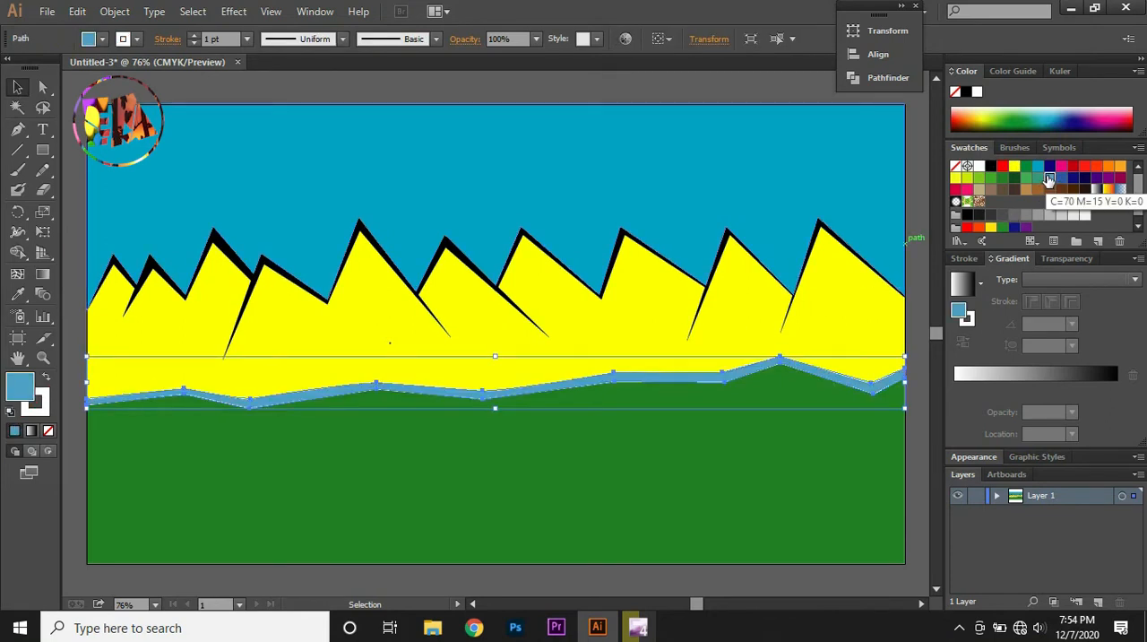
left_click(863, 309)
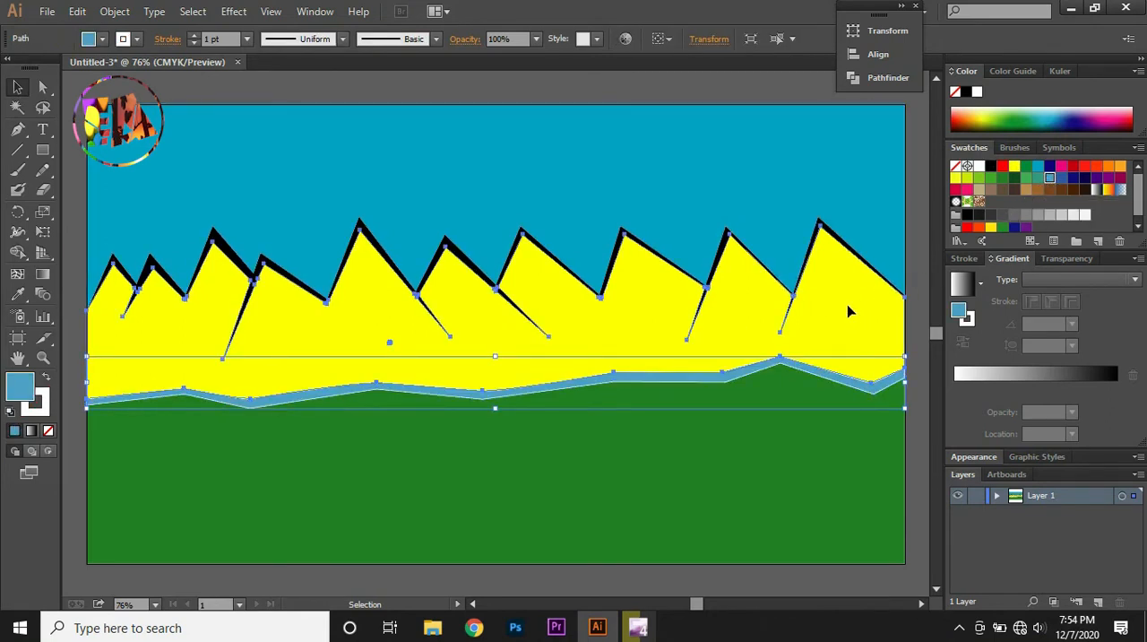
left_click(1072, 190)
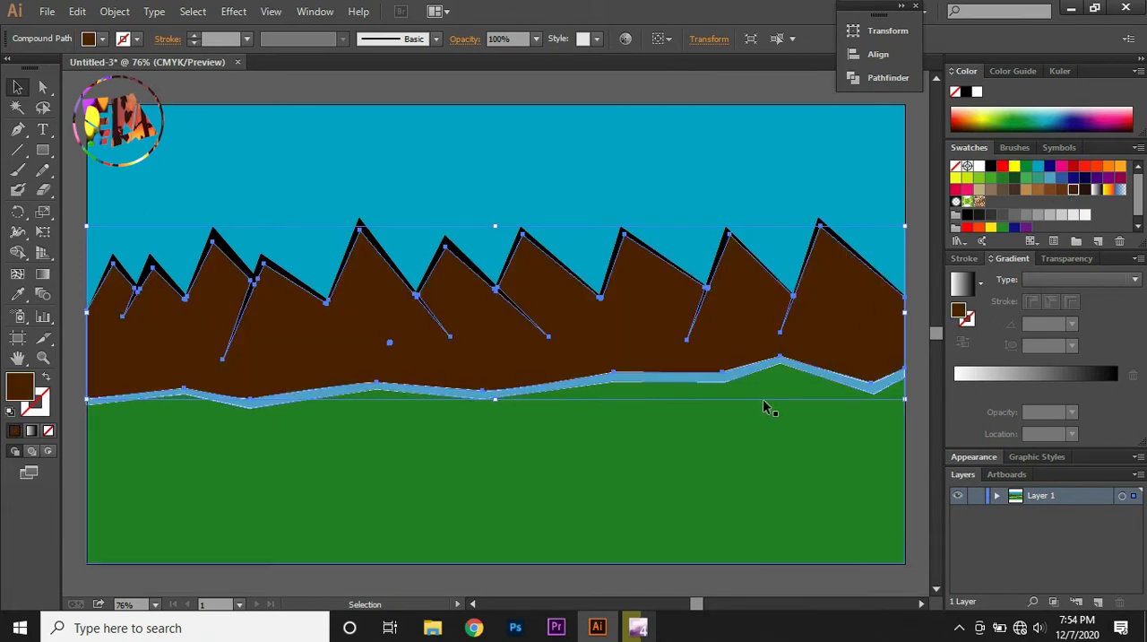
Remove the stroke from the light blue strip between the mountains and the green ground
left_click(578, 387)
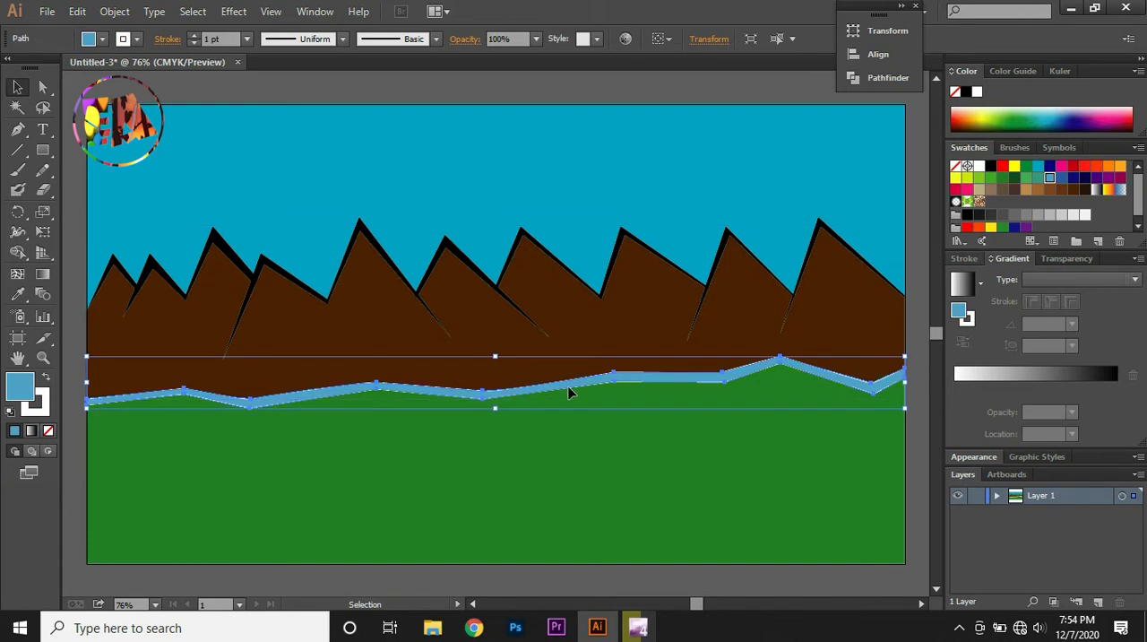
key("x")
left_click(48, 432)
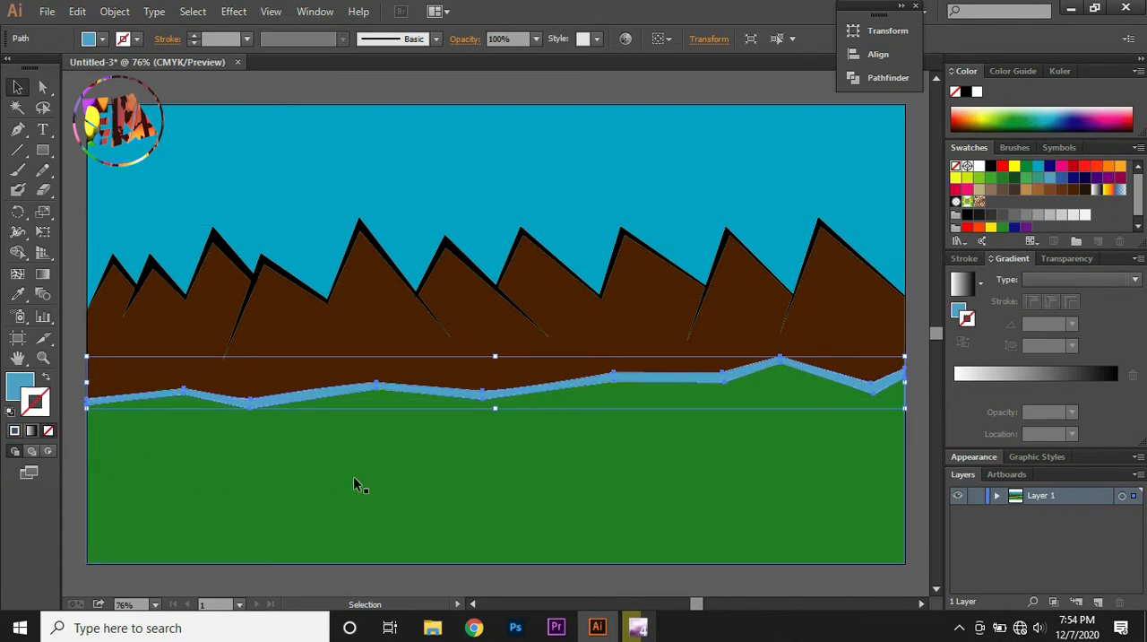
left_click(451, 457)
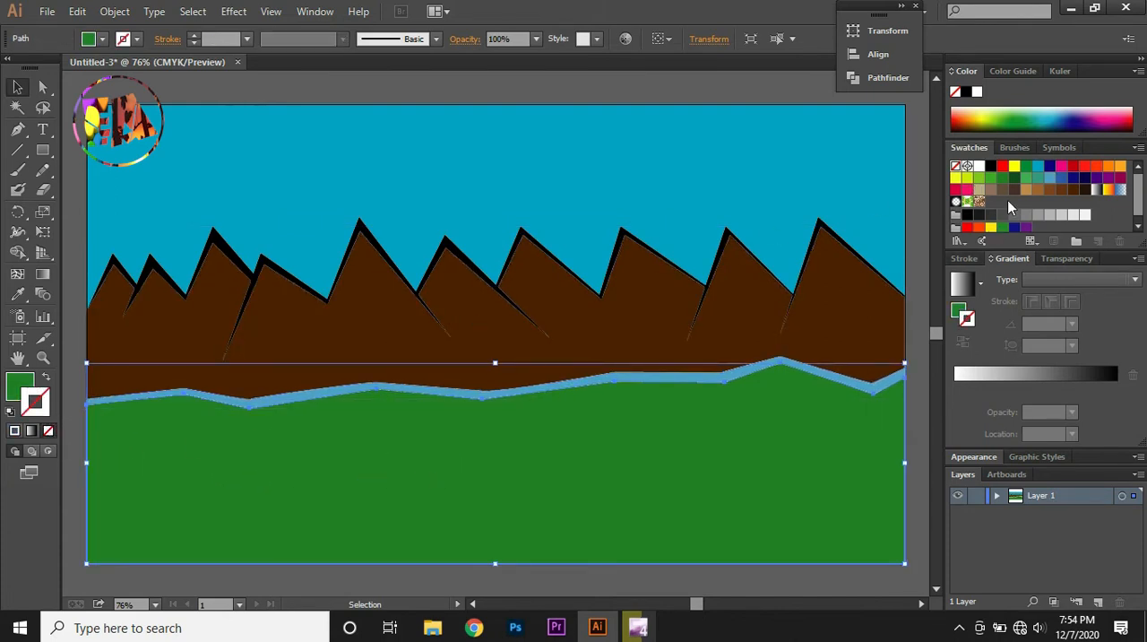
left_click(837, 181)
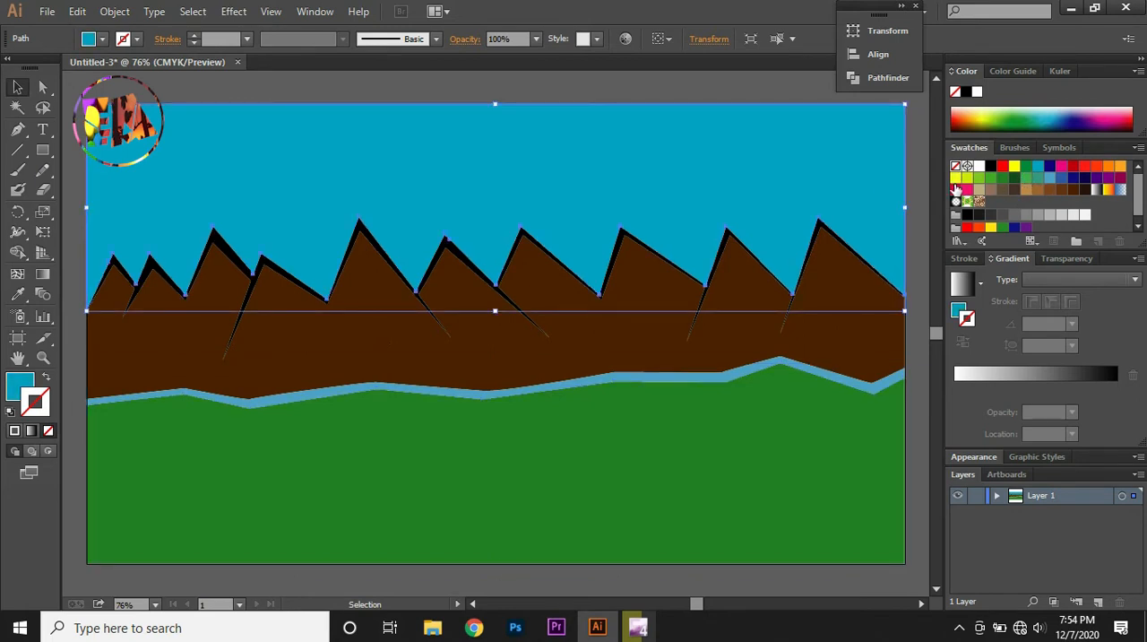
Draw a circle for the sun over the left peaks with the Ellipse tool, overlapping the sky and mountains
left_click(36, 154)
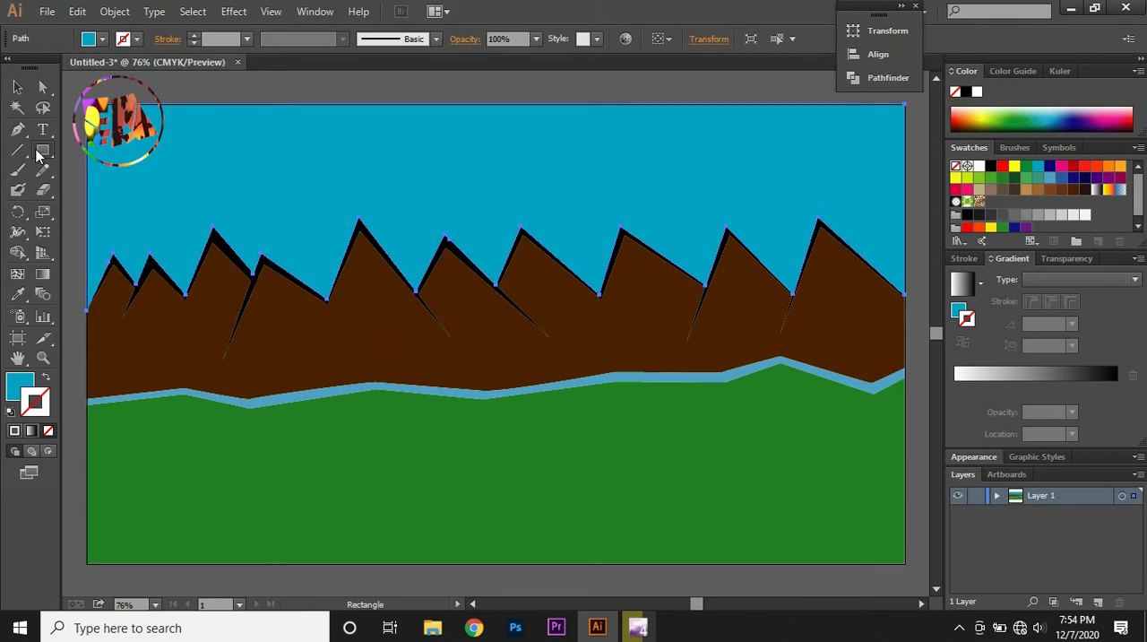
left_click(48, 155)
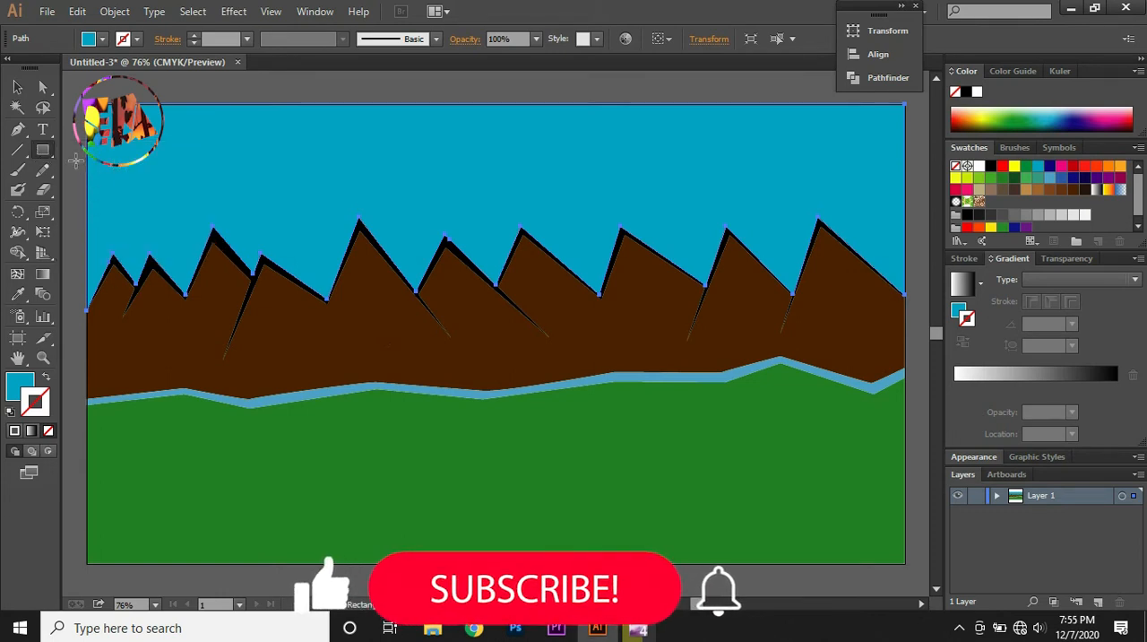
left_click(43, 154)
left_click(112, 189)
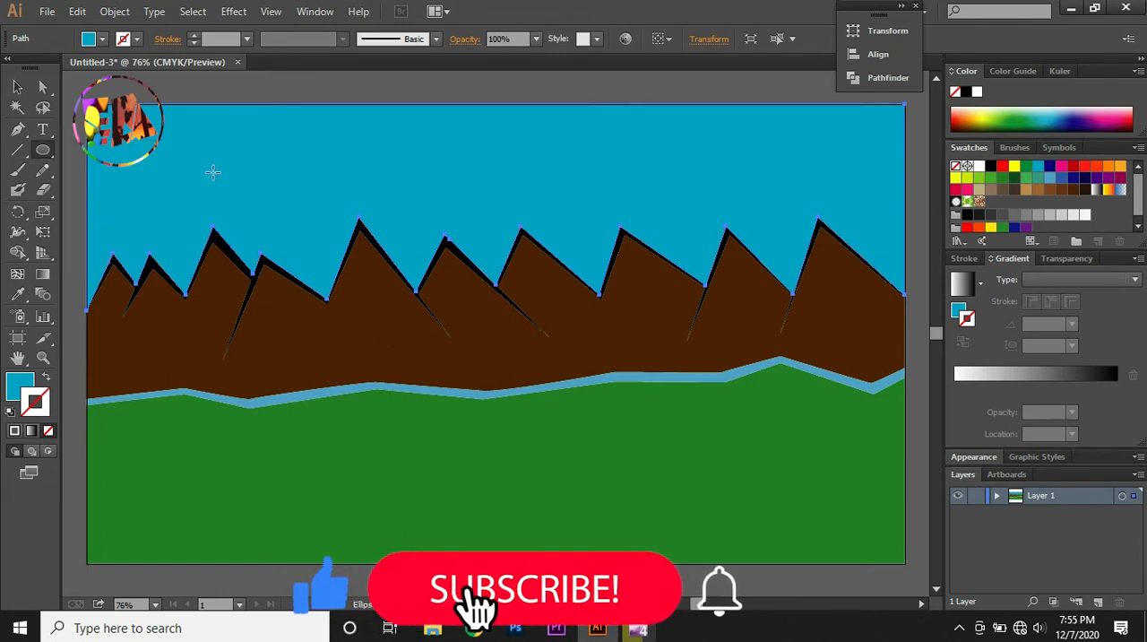
left_click_drag(223, 157, 371, 294)
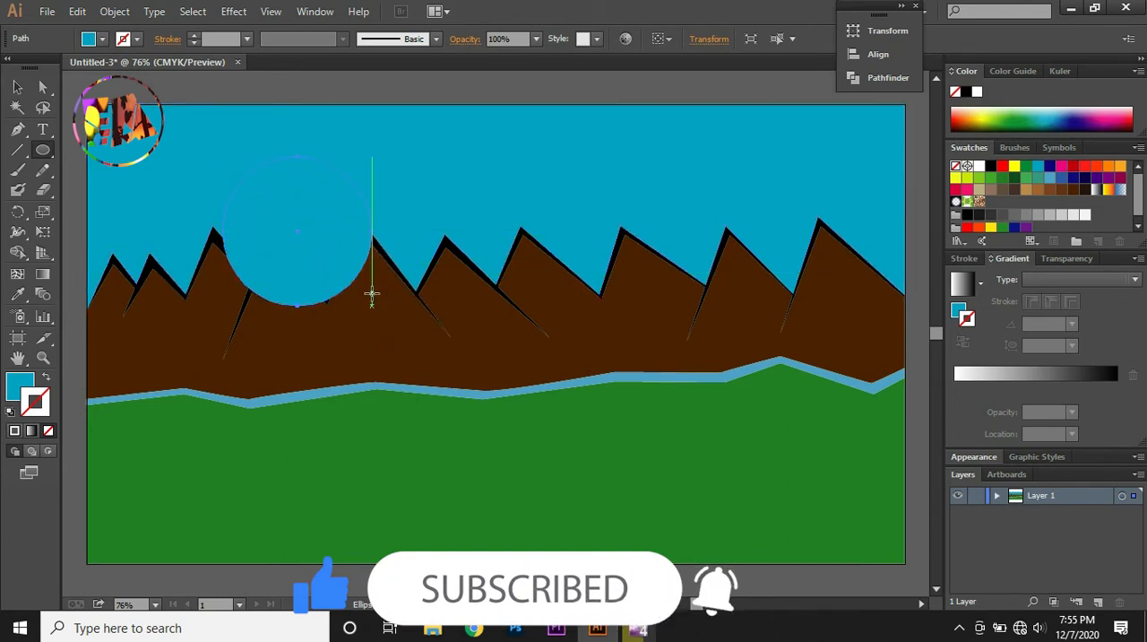
key("v")
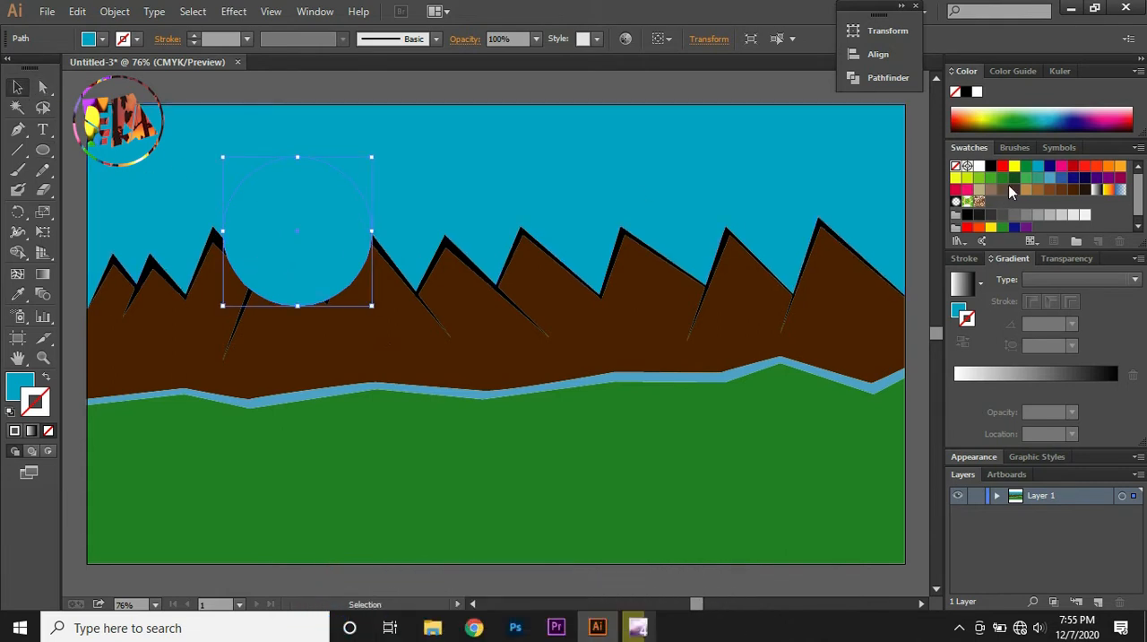
Fill the sun circle with the yellow-to-red gradient swatch and remove its stroke
left_click(1108, 190)
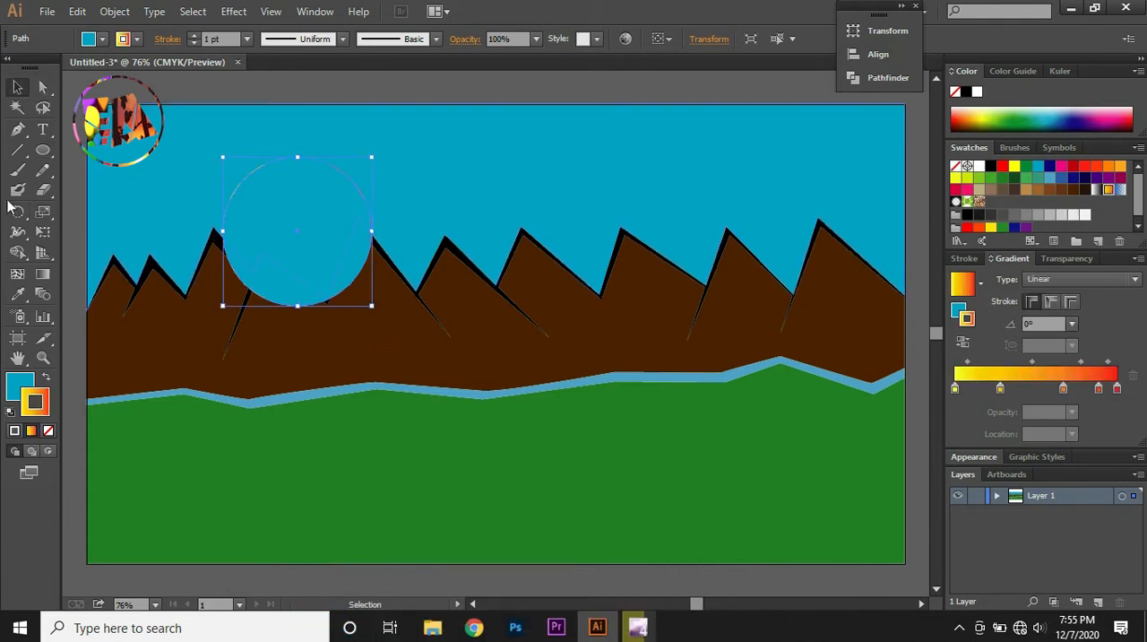
left_click(47, 378)
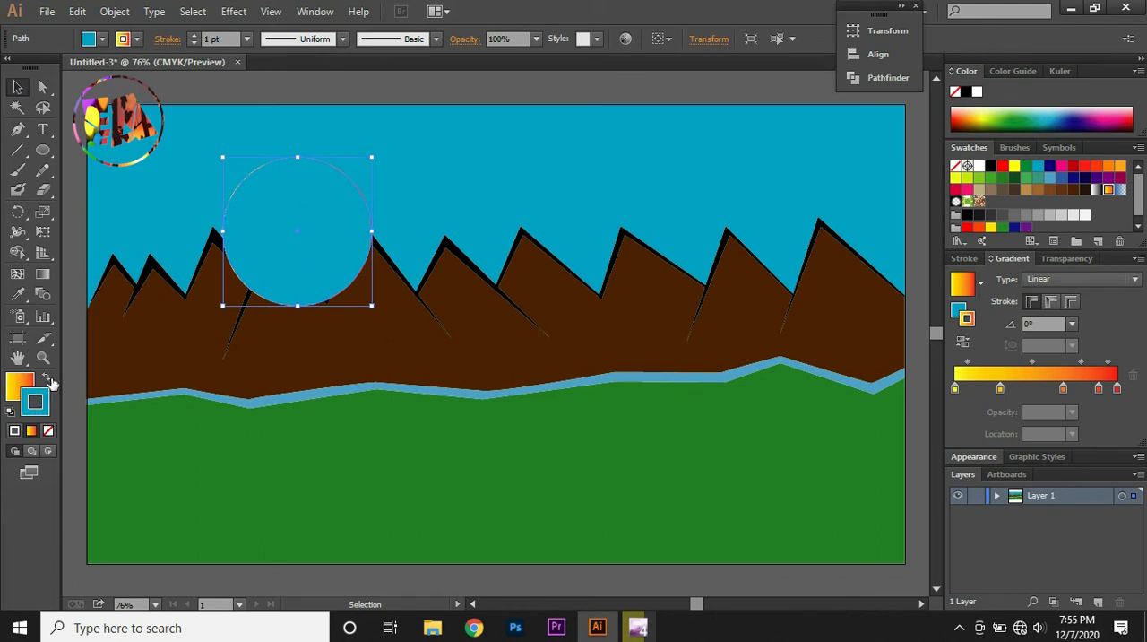
left_click(49, 431)
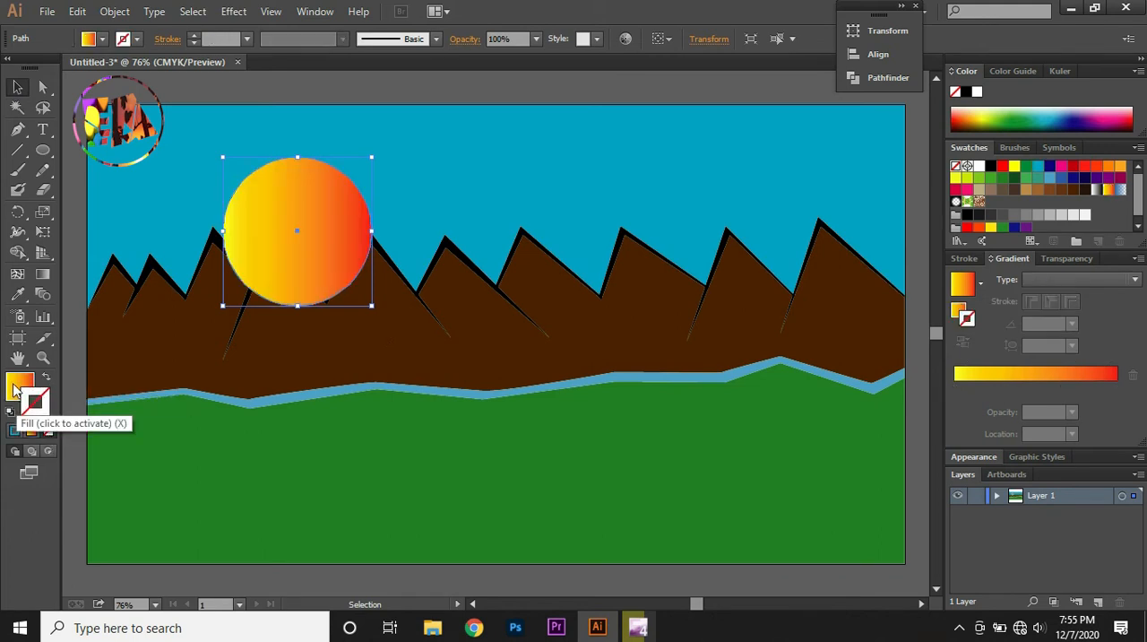
Redirect the sun's linear gradient from just above the circle down into the green ground, at an angle of about -107.7°
left_click(42, 275)
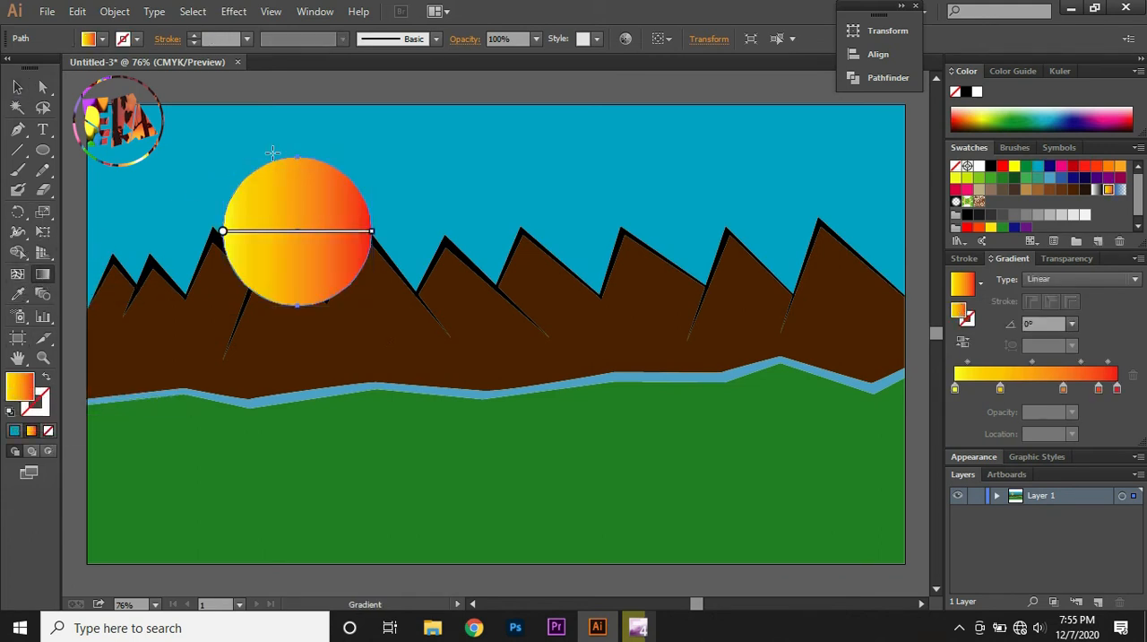
left_click_drag(281, 162, 427, 376)
left_click_drag(328, 146, 225, 460)
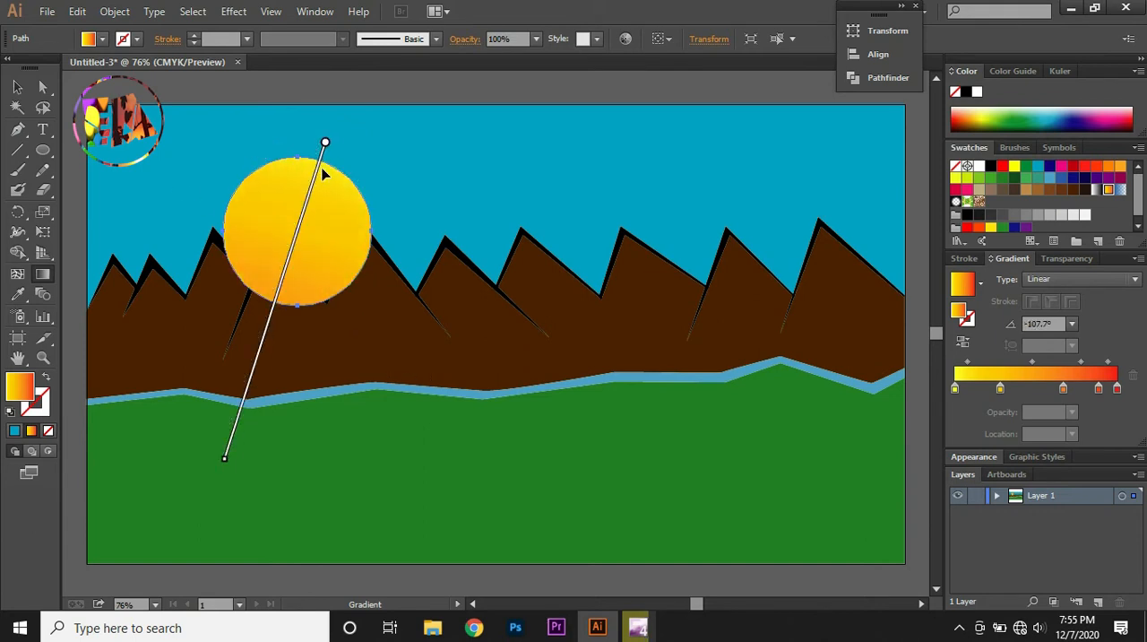
Move the sun up and to the left, over the large peak on the left
left_click(17, 87)
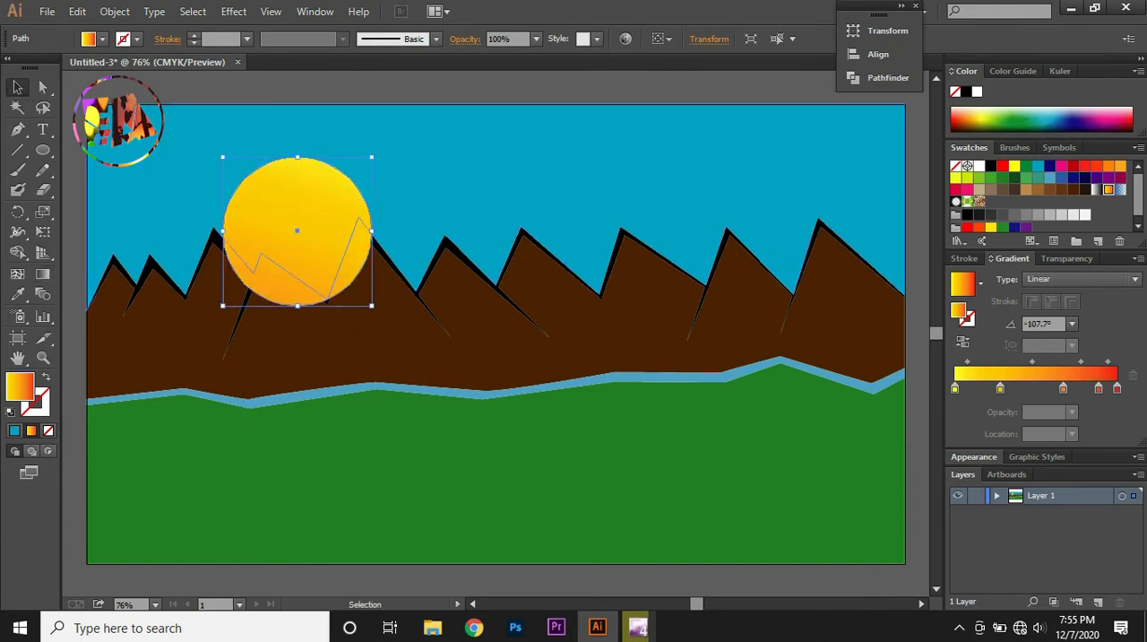
left_click(177, 166)
left_click_drag(302, 218, 227, 198)
Bring the brown mountain shape to the front and lower the sun so it sits partly behind the peaks
left_click(342, 305)
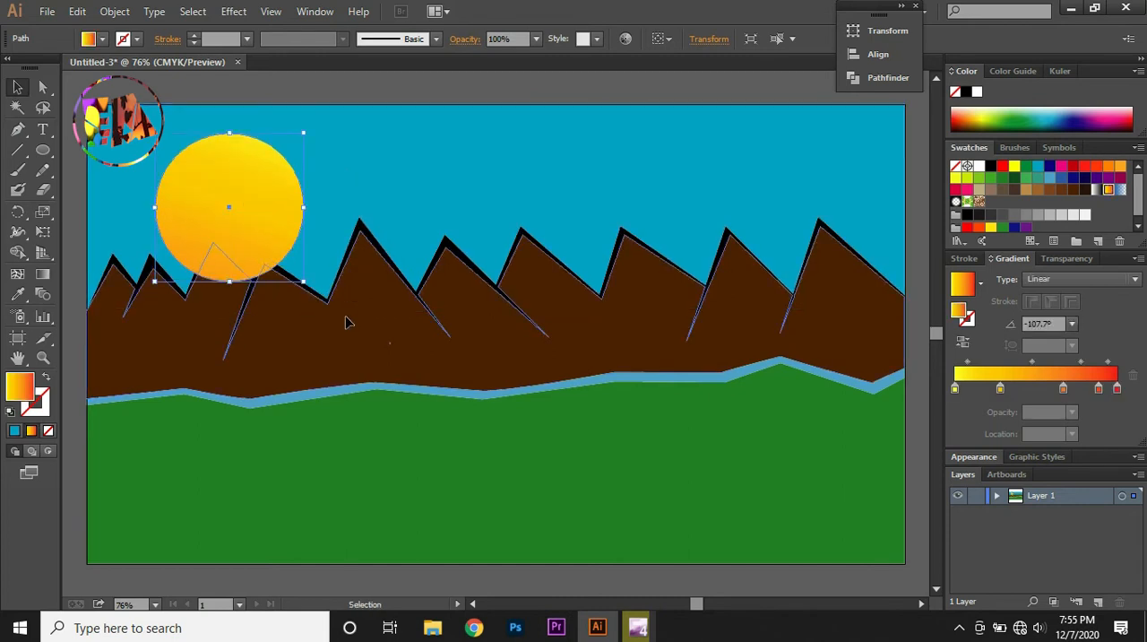
right_click(345, 317)
mouse_move(448, 462)
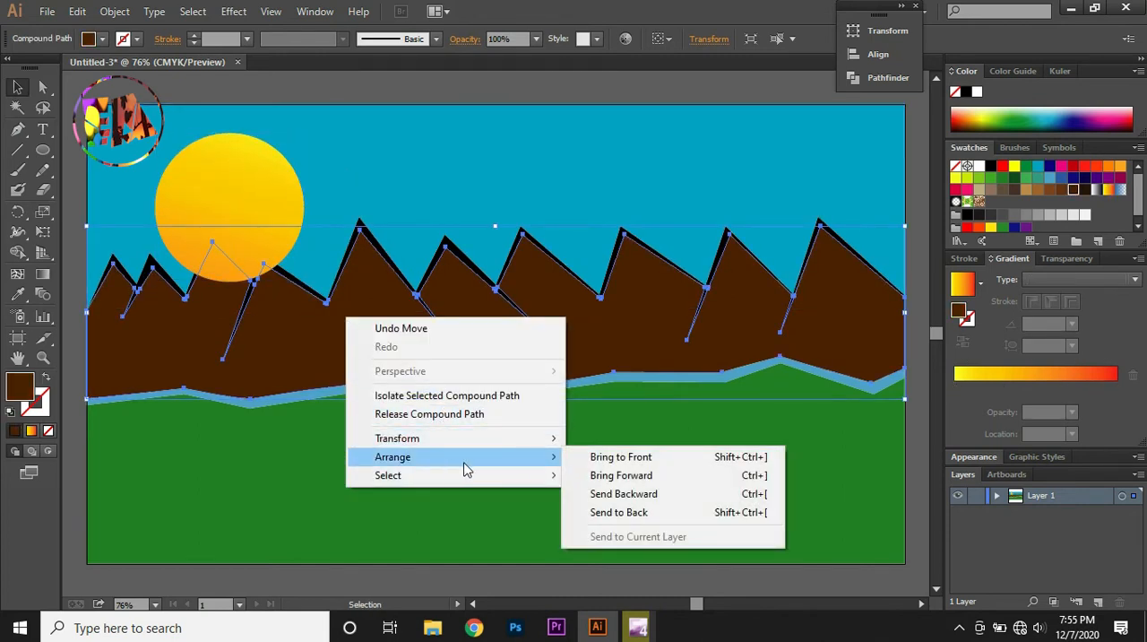
left_click(618, 457)
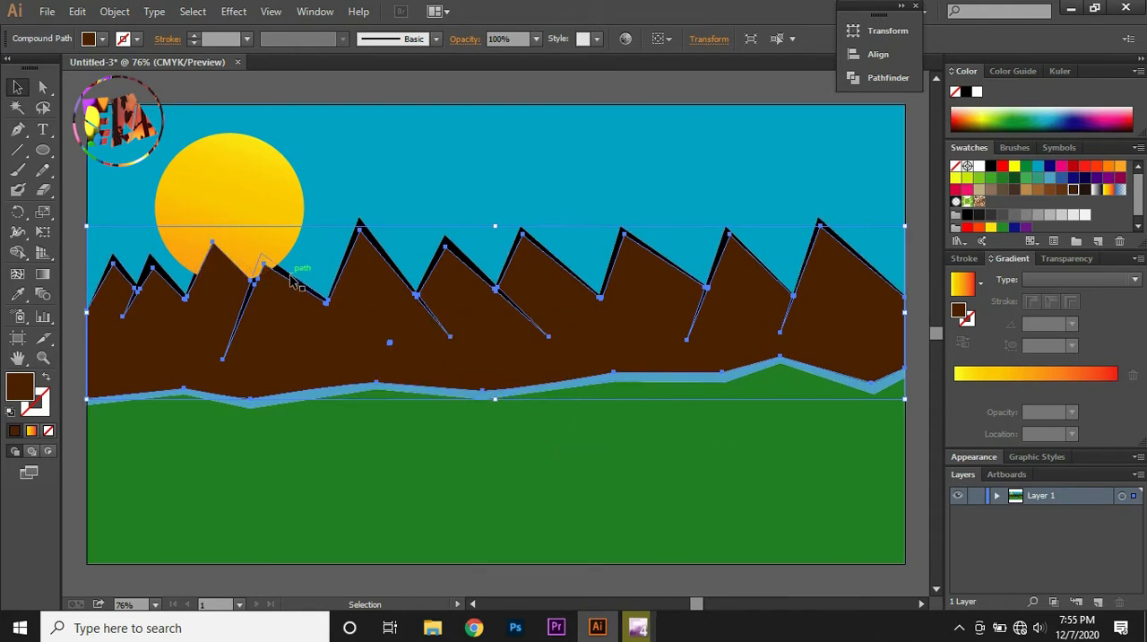
mouse_move(258, 212)
left_mouse_down()
mouse_move(269, 220)
mouse_move(261, 236)
mouse_move(262, 225)
left_mouse_up()
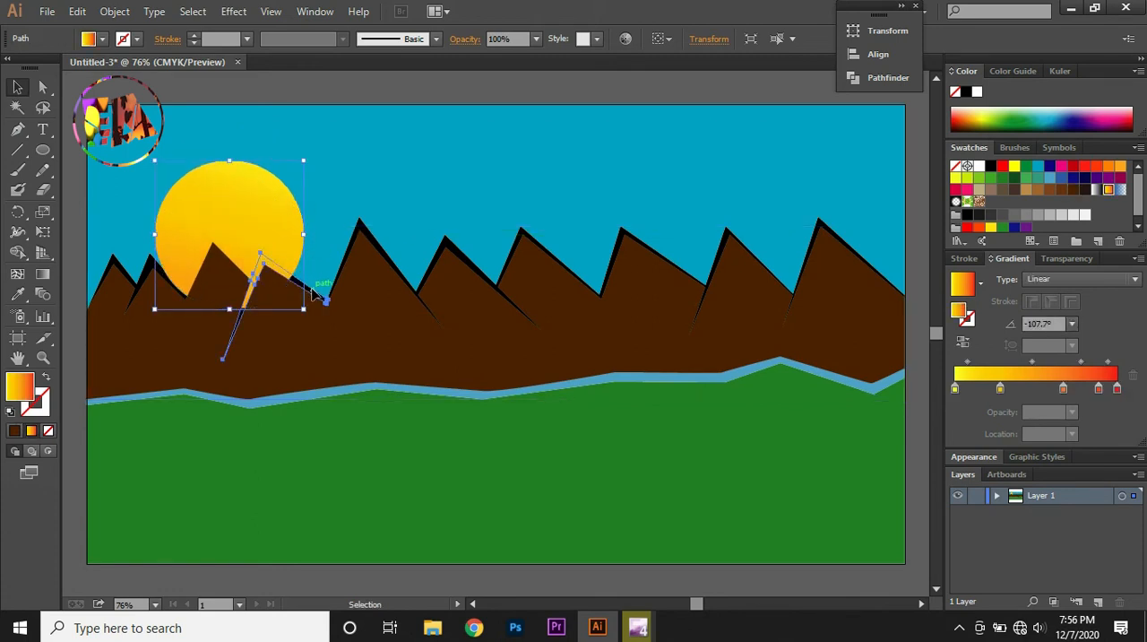
Bring the black outline of the peak at the sun's lower right edge to the front
right_click(312, 289)
mouse_move(425, 530)
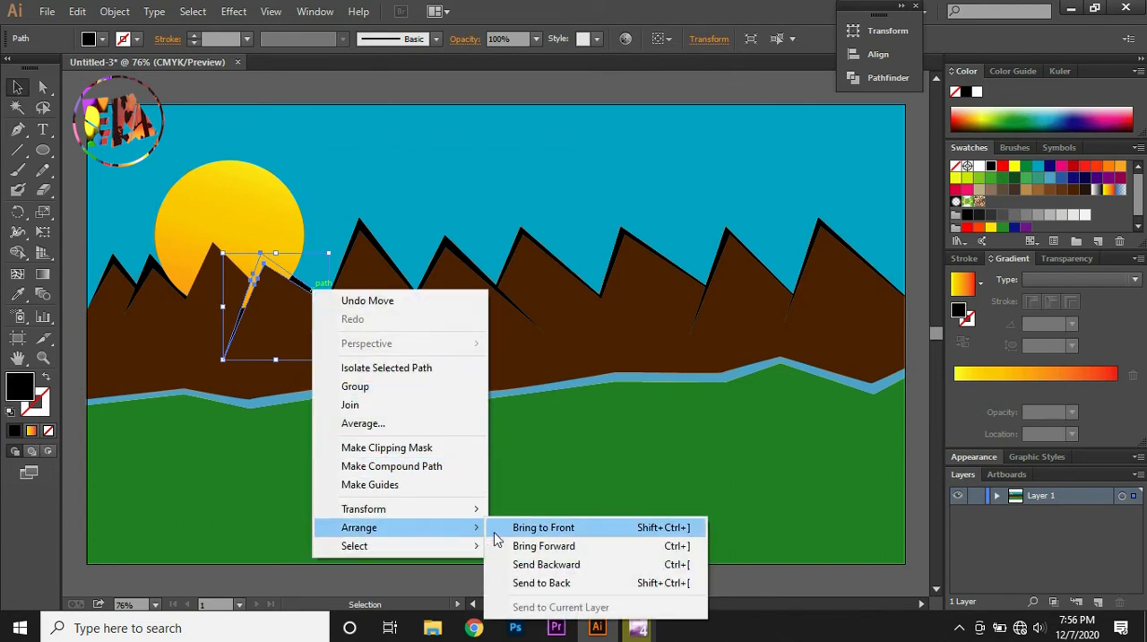
left_click(502, 528)
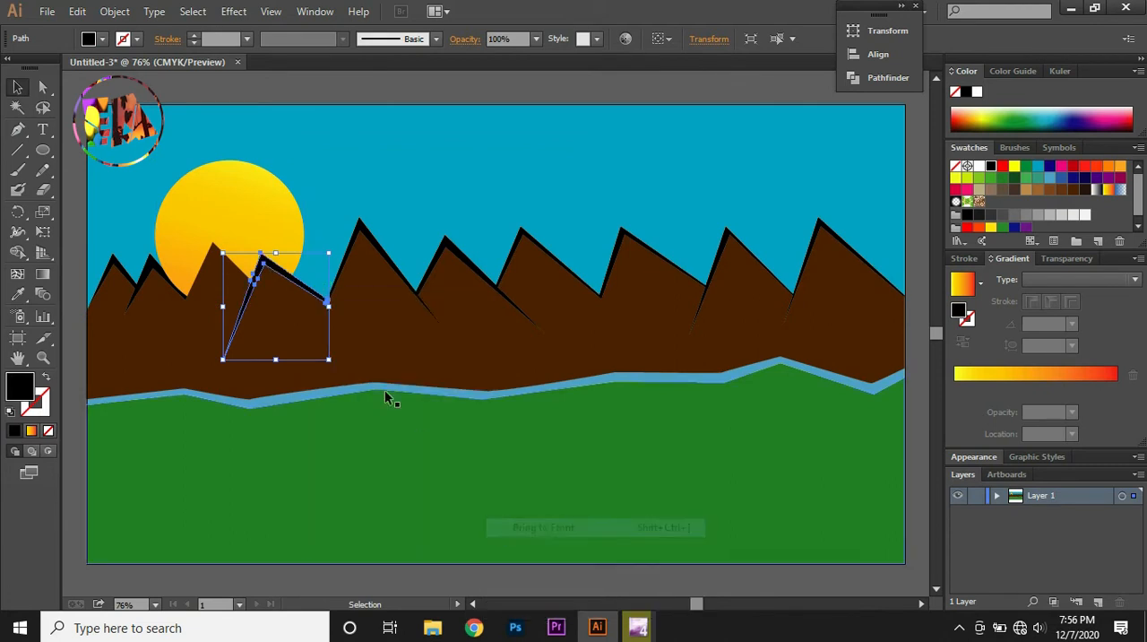
left_click(193, 289)
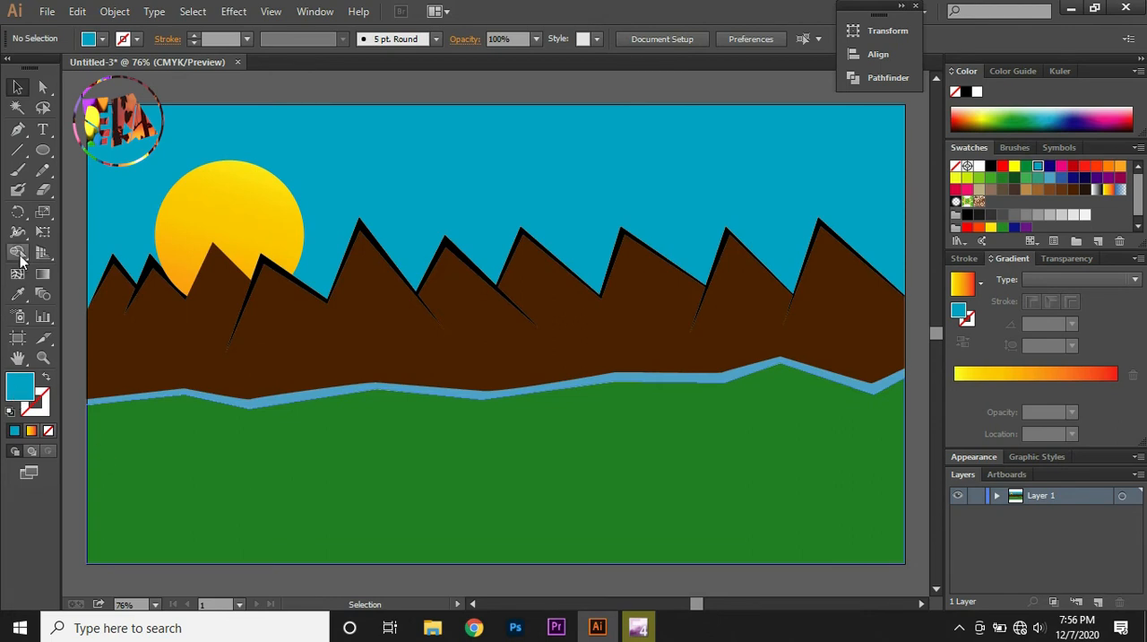
Fill the sky with the white-to-black linear gradient and change its black end stop to CMYK Cyan
left_click(180, 150)
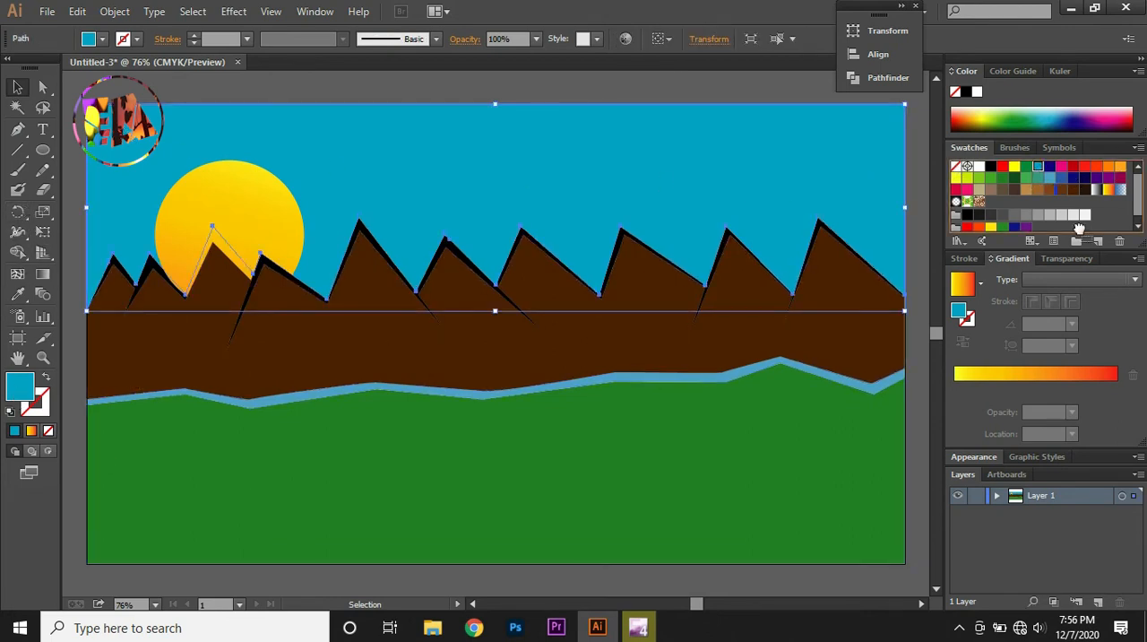
left_click(1112, 378)
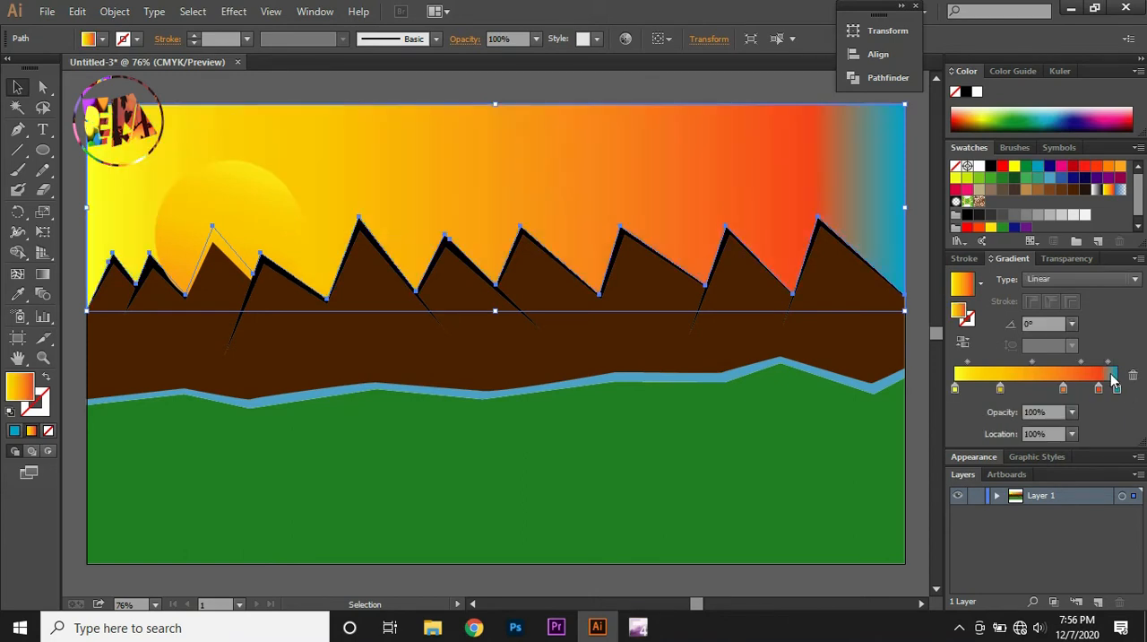
left_click(1096, 190)
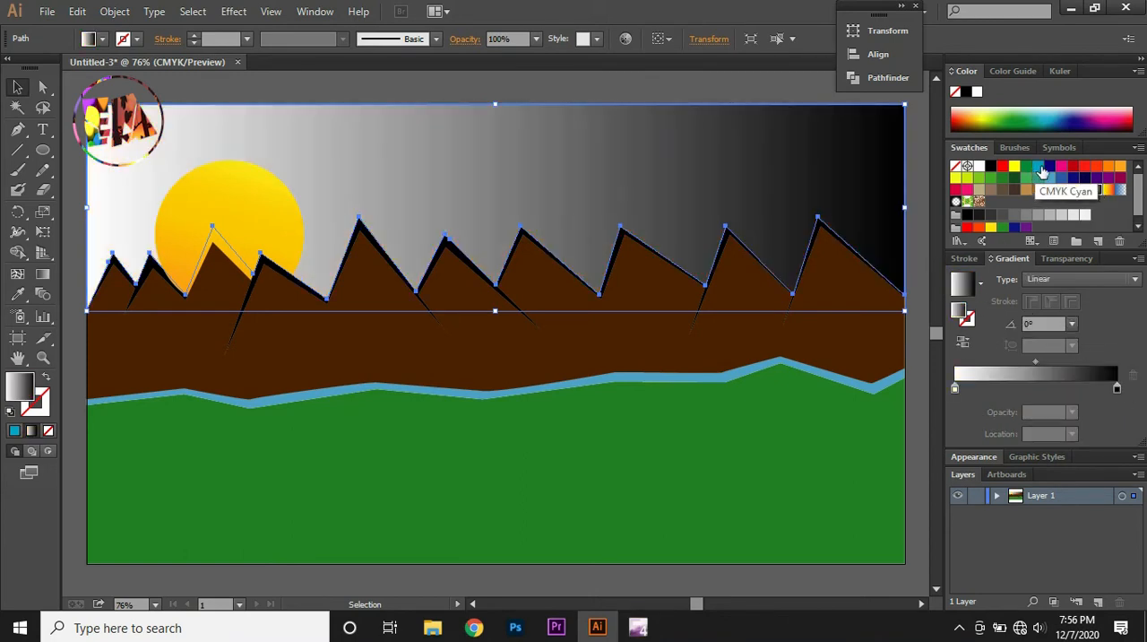
left_click_drag(1038, 169, 1118, 391)
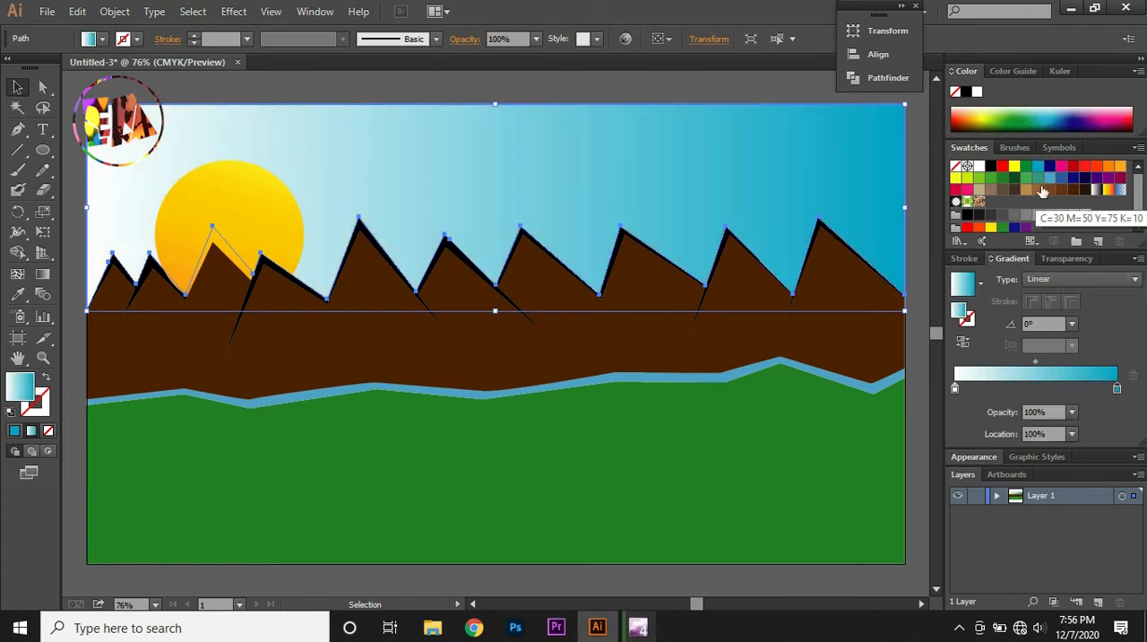
Recolor the sky gradient's white start stop with the medium blue swatch at reduced opacity, and set the cyan end stop's opacity to 20%
left_click_drag(1049, 179, 955, 391)
left_click(1071, 411)
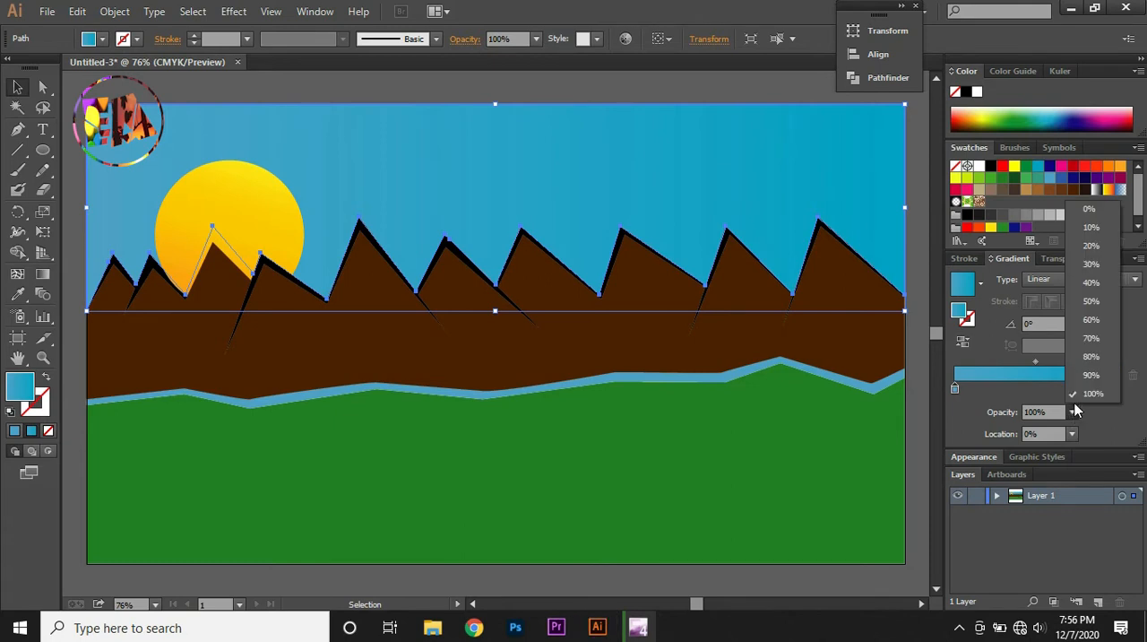
left_click(1078, 283)
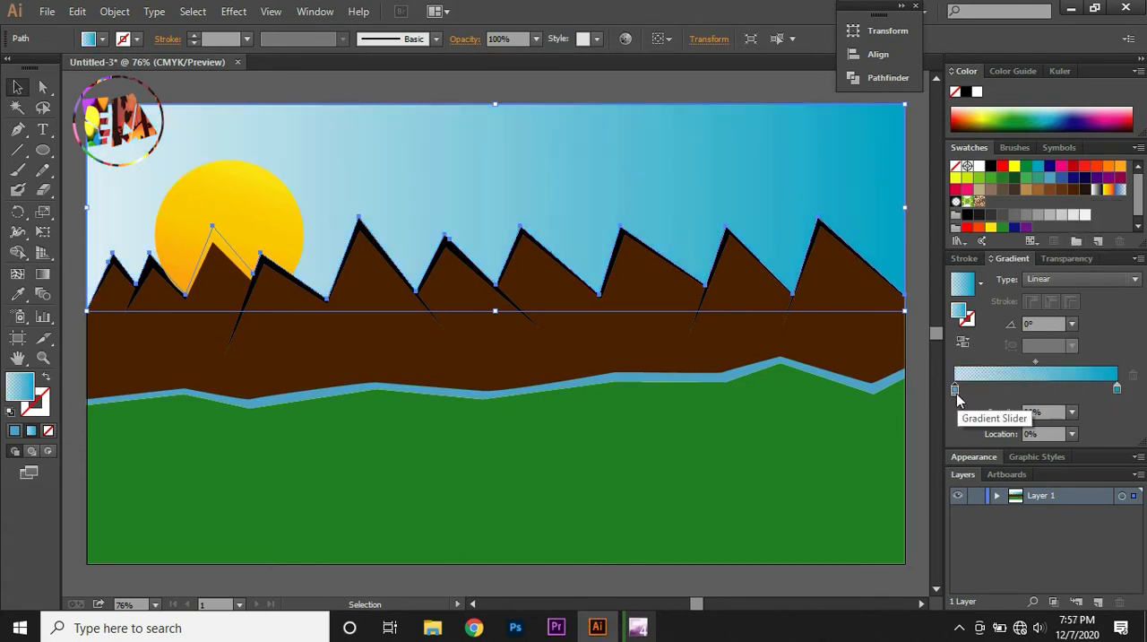
left_click(1118, 389)
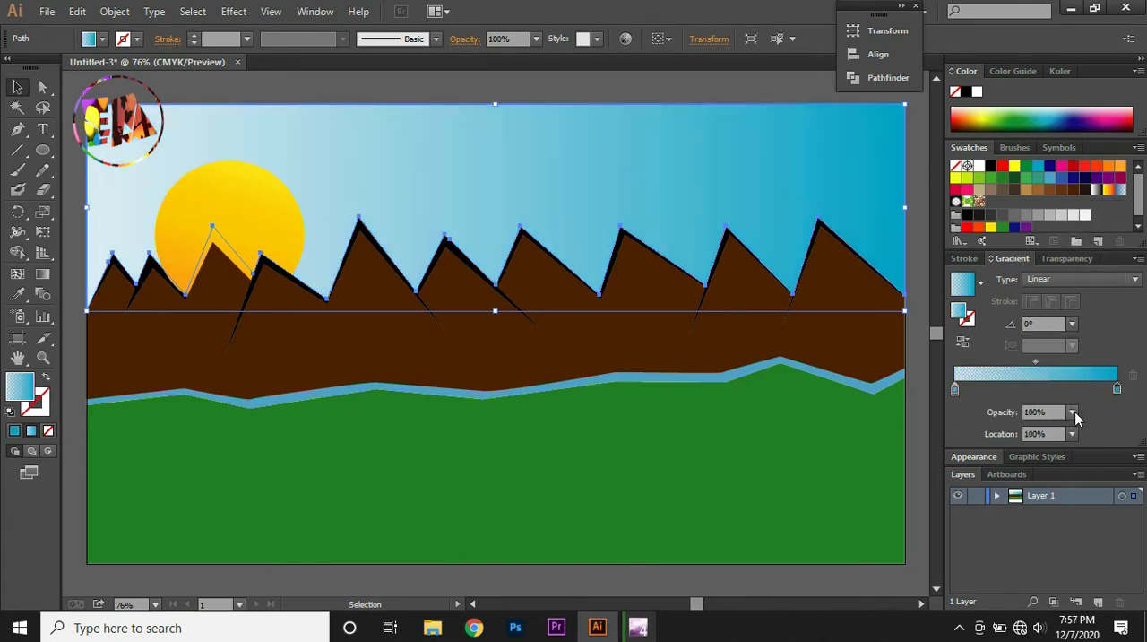
left_click(1072, 411)
left_click(1076, 254)
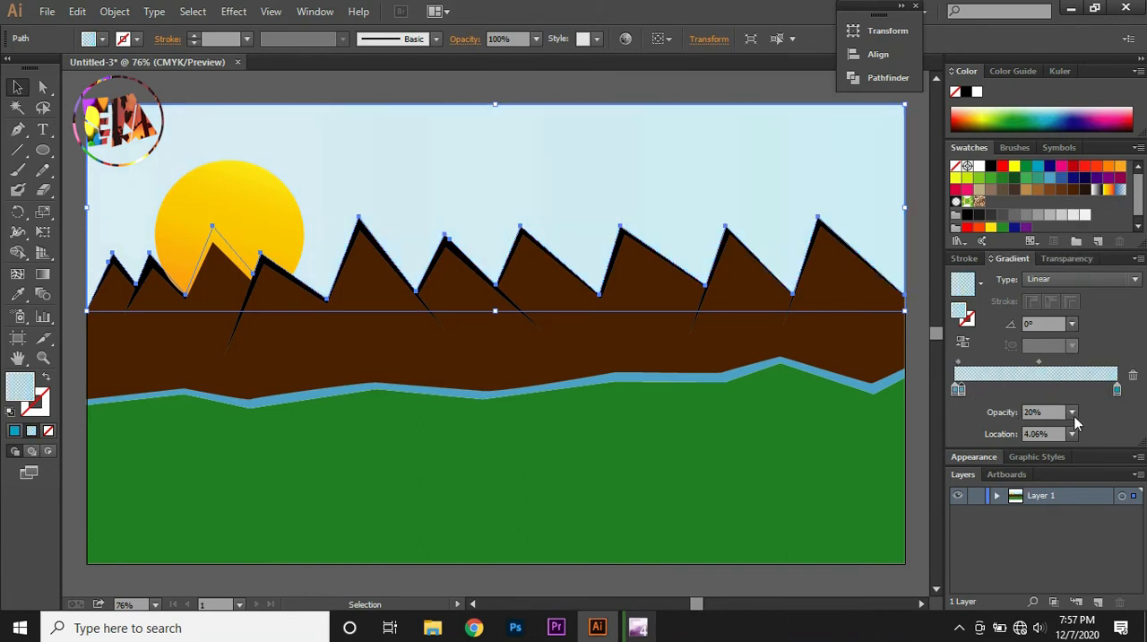
Set the sky gradient's start stop to 30% opacity, remove the extra stop beside it and deselect the sky
left_click(1074, 413)
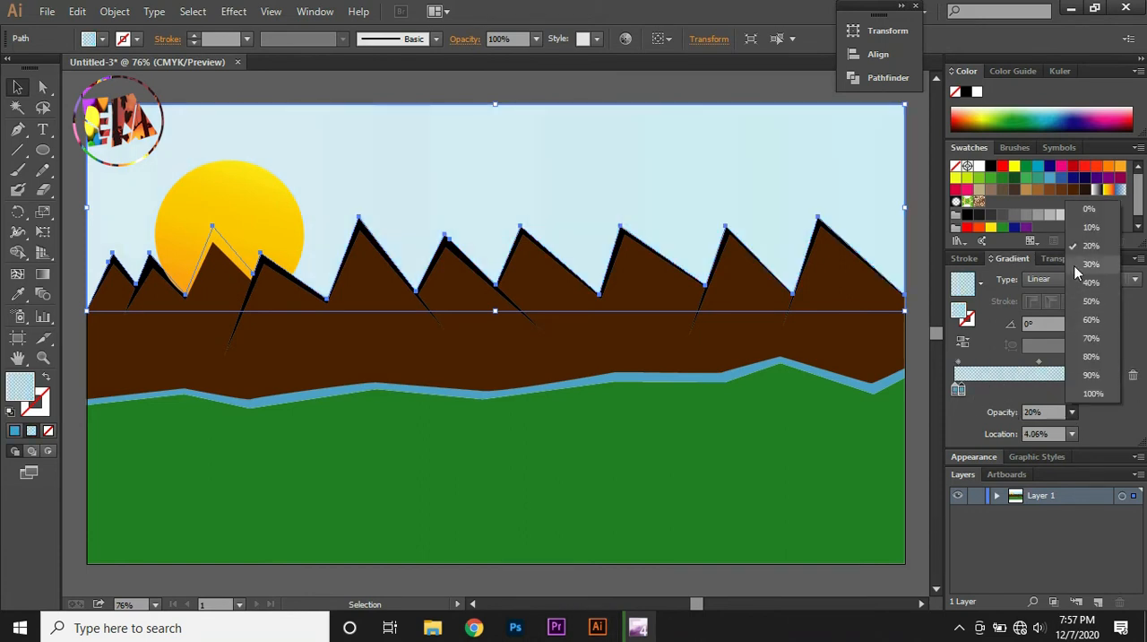
left_click(1079, 271)
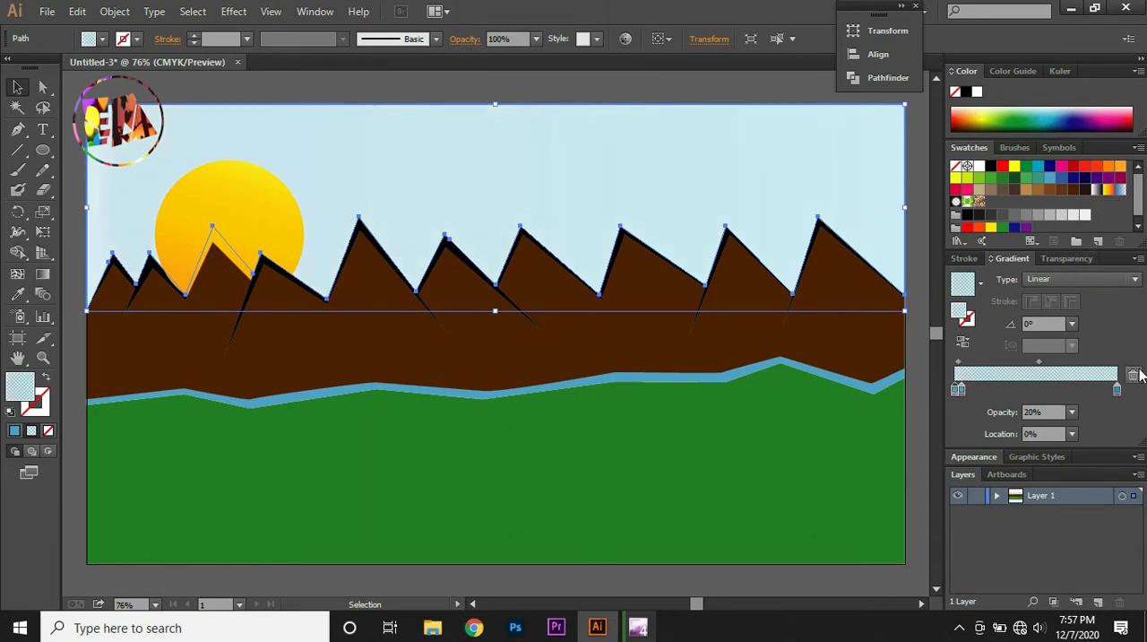
left_click_drag(957, 390, 959, 401)
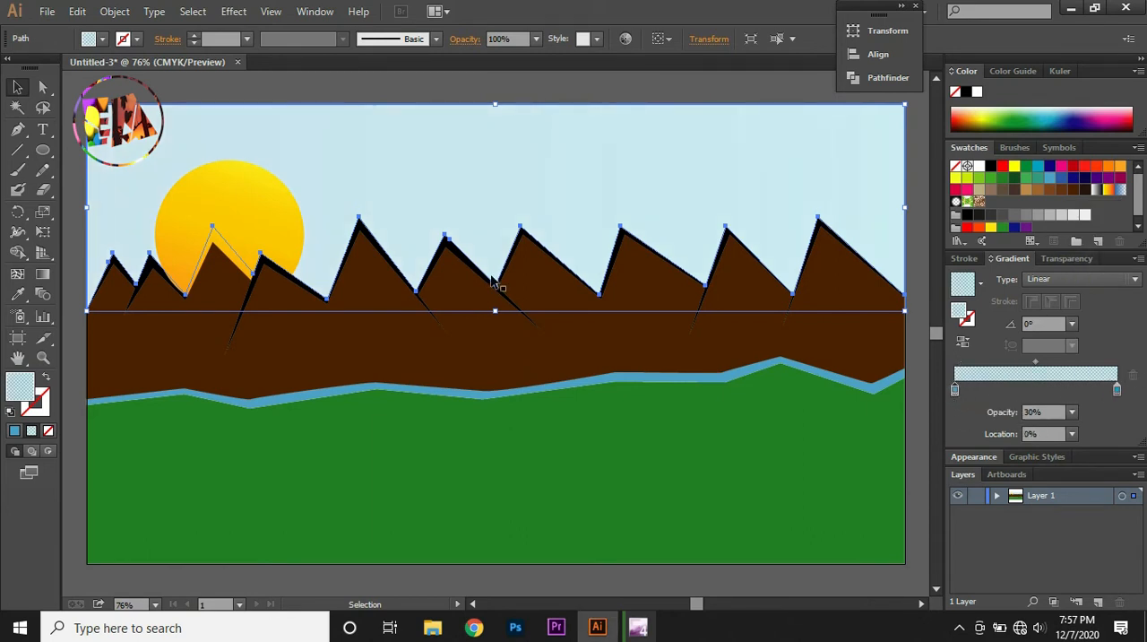
left_click(97, 83)
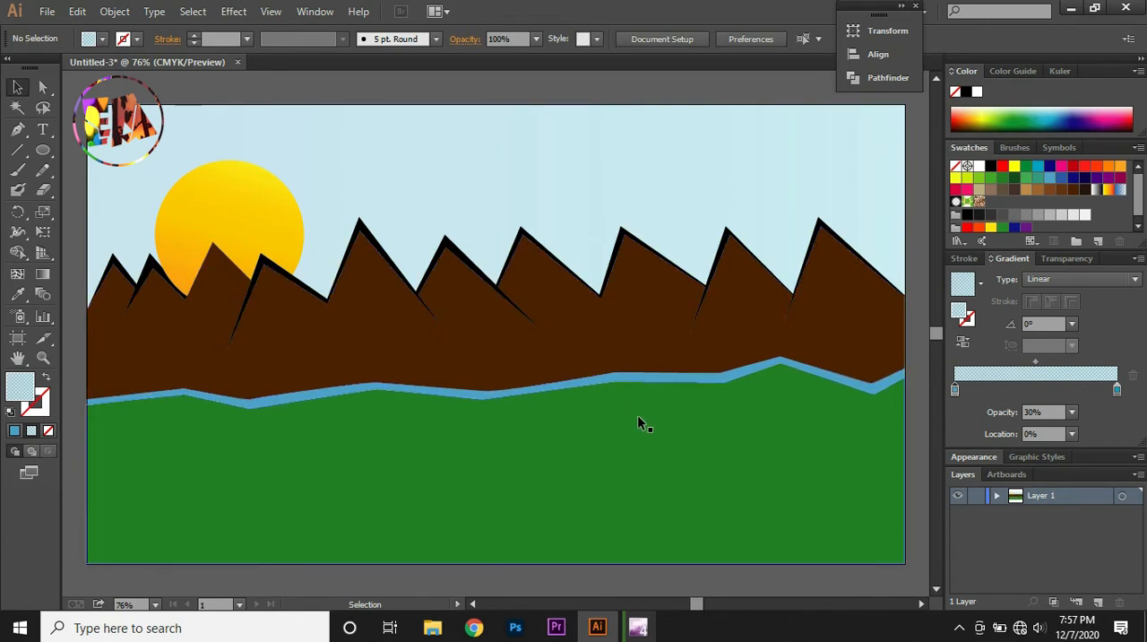
Fill the ground shape with the linear gradient, using green for its end stop and yellow-green for its start stop
left_click(678, 449)
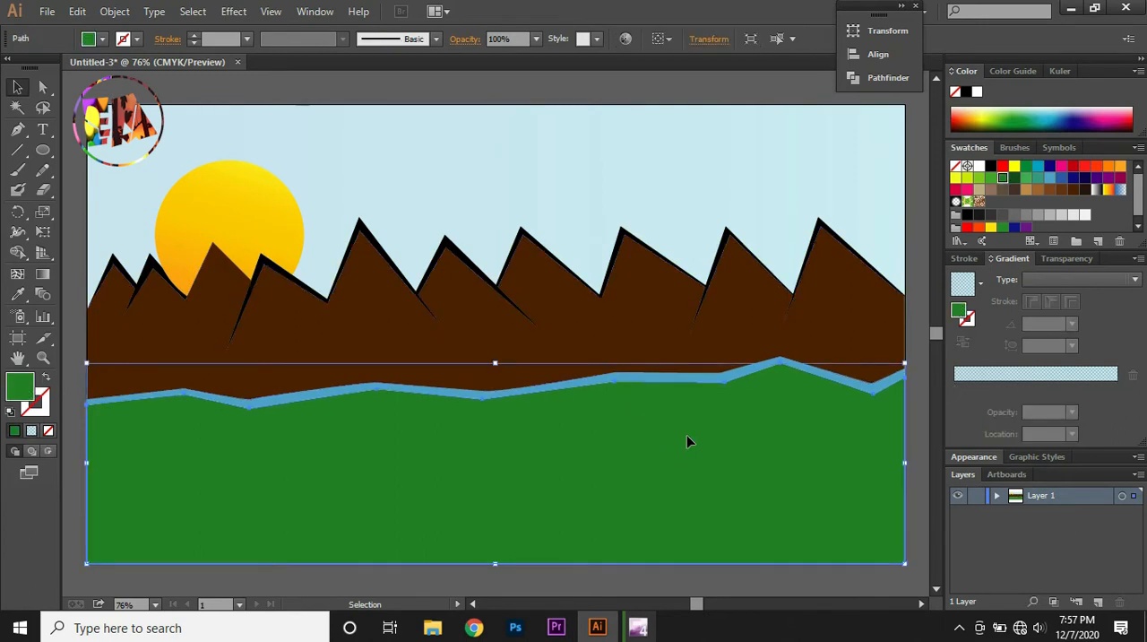
left_click(1028, 179)
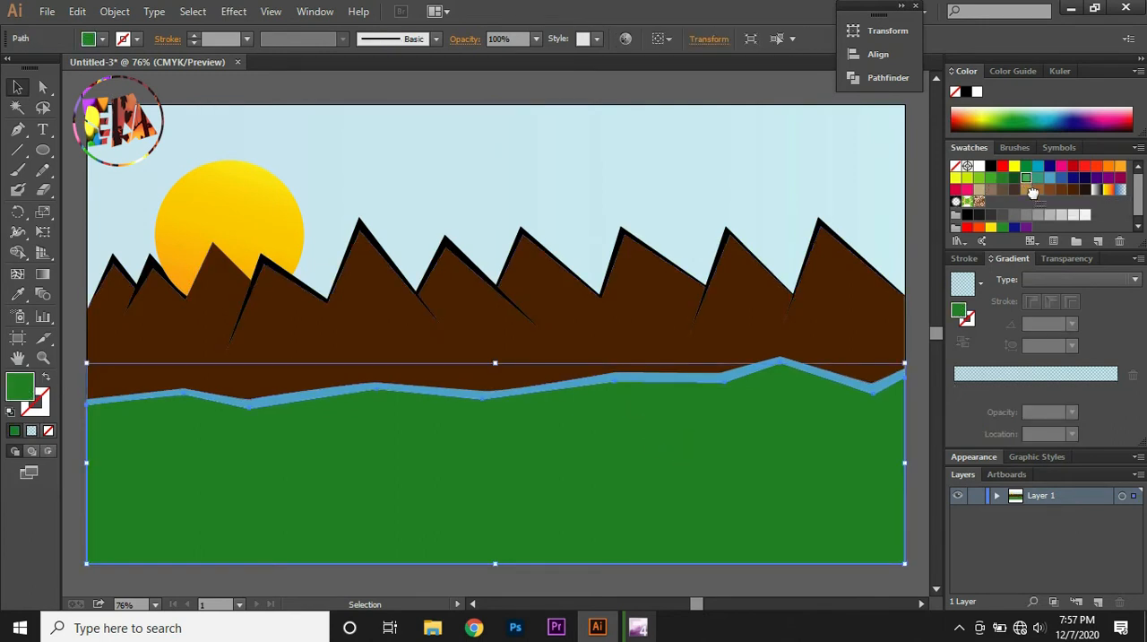
left_click(1117, 385)
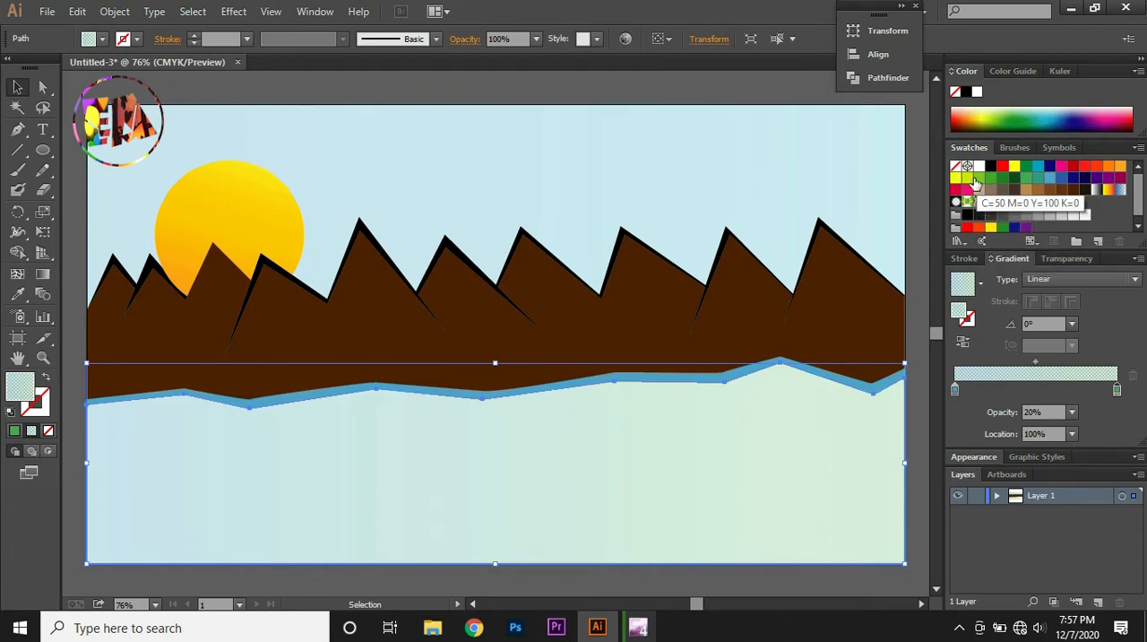
left_click_drag(974, 182, 976, 340)
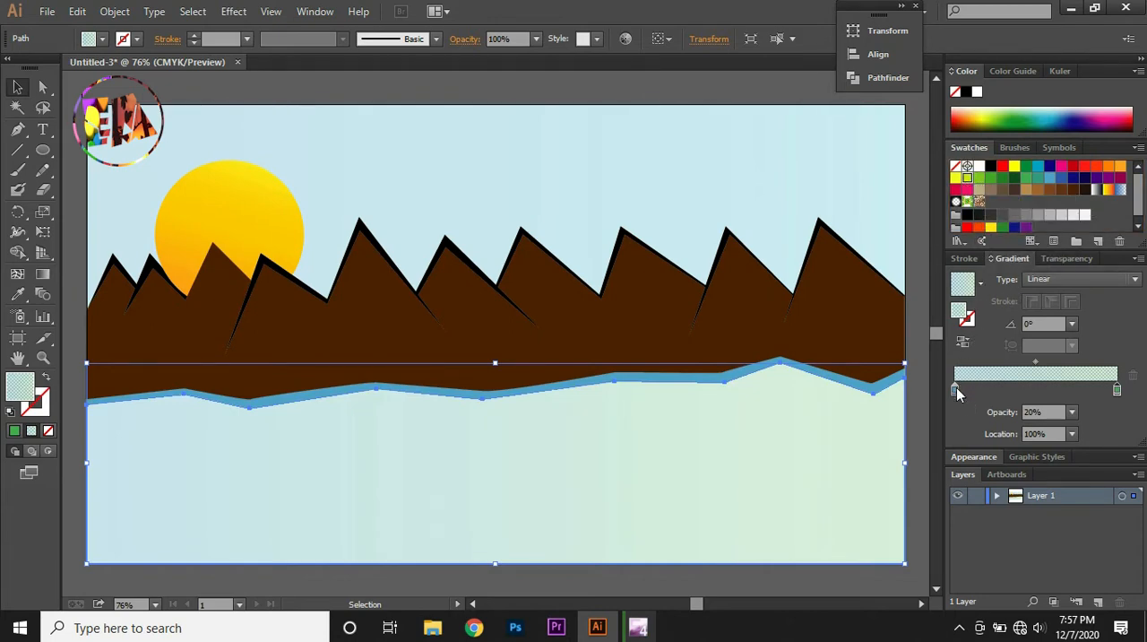
left_click_drag(957, 392, 956, 389)
Raise the ground gradient's green end stop to 100% opacity and its yellow-green start stop to 90%
left_click(1073, 412)
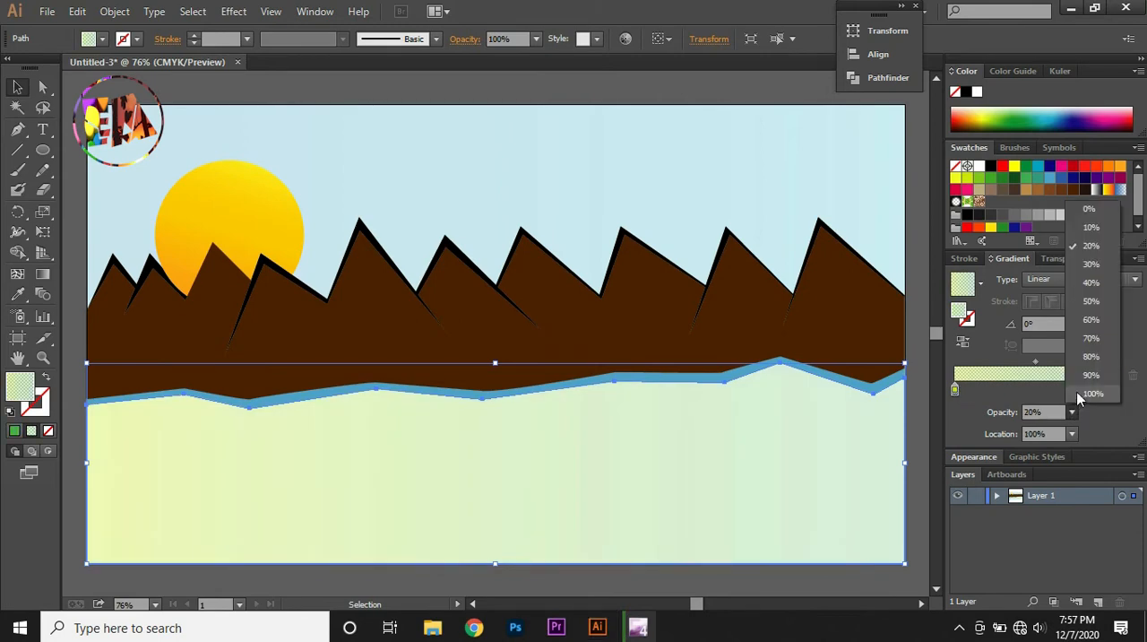
left_click(1078, 398)
left_click(956, 392)
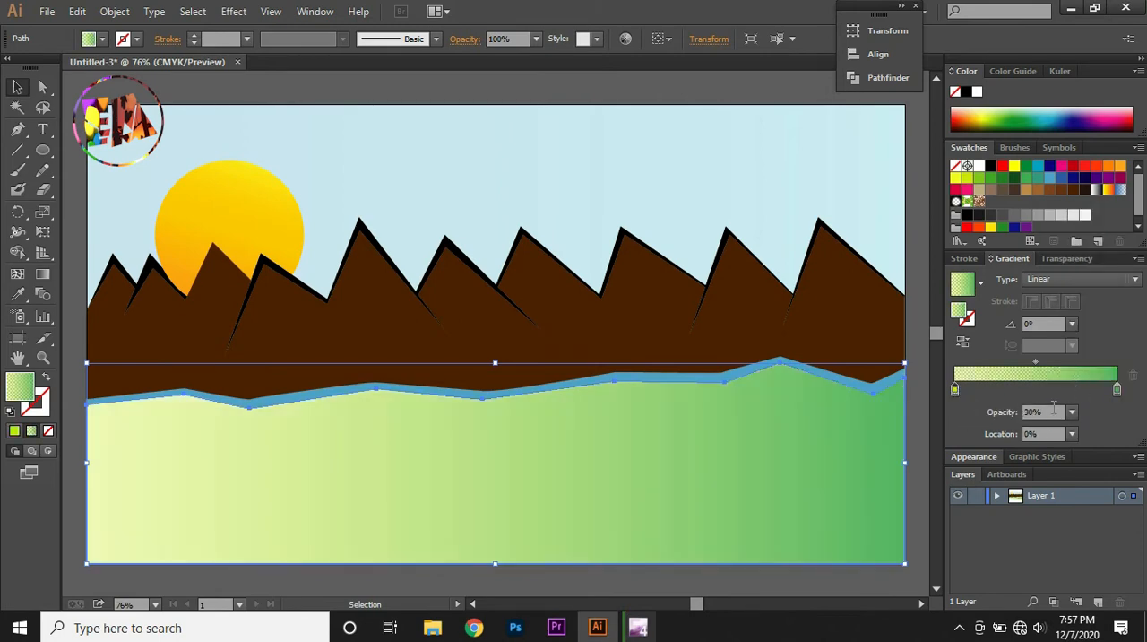
left_click(1073, 412)
left_click(1083, 397)
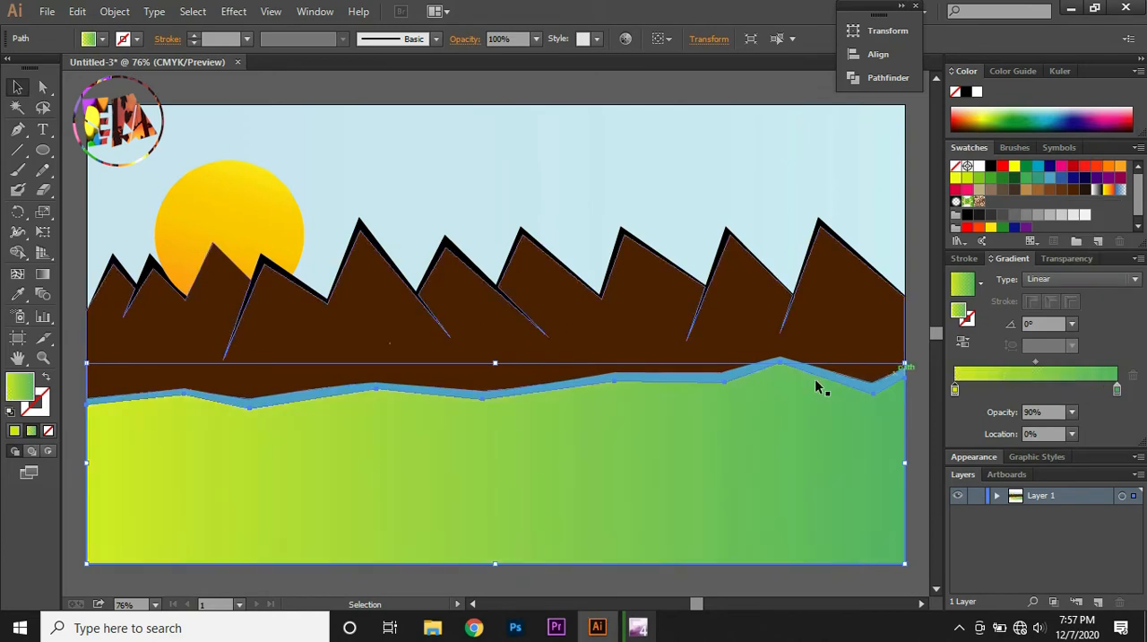
Redirect the ground's gradient to about -91.1° with the Gradient tool, from yellow-green at the mountains down to green past the ground's lower edge
left_click(42, 273)
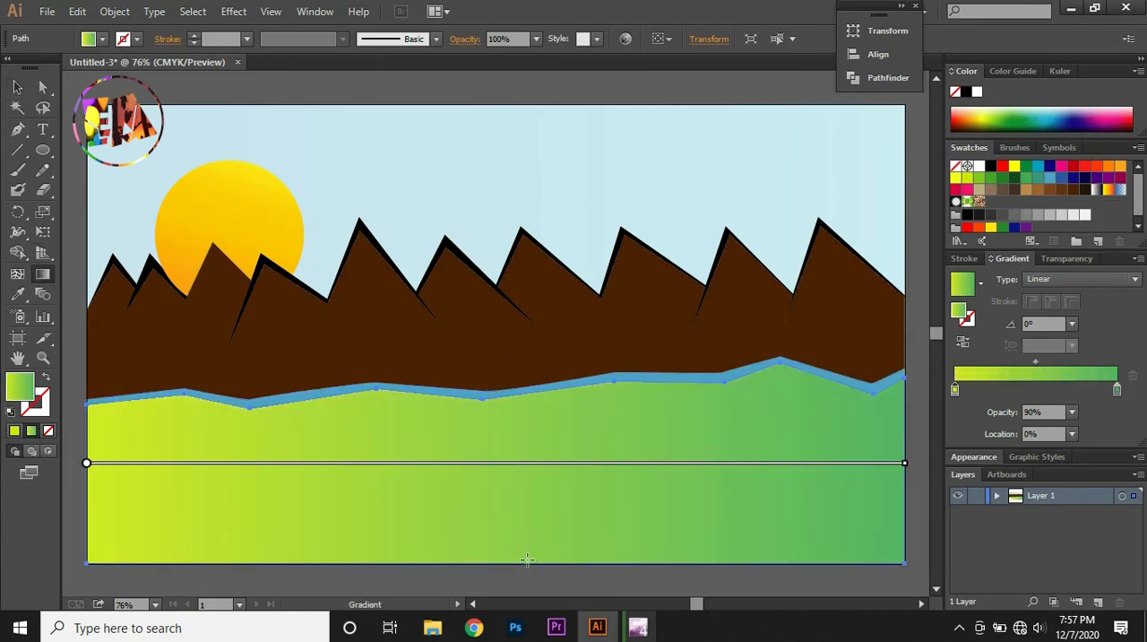
left_click_drag(520, 567, 523, 276)
left_click_drag(520, 330, 511, 578)
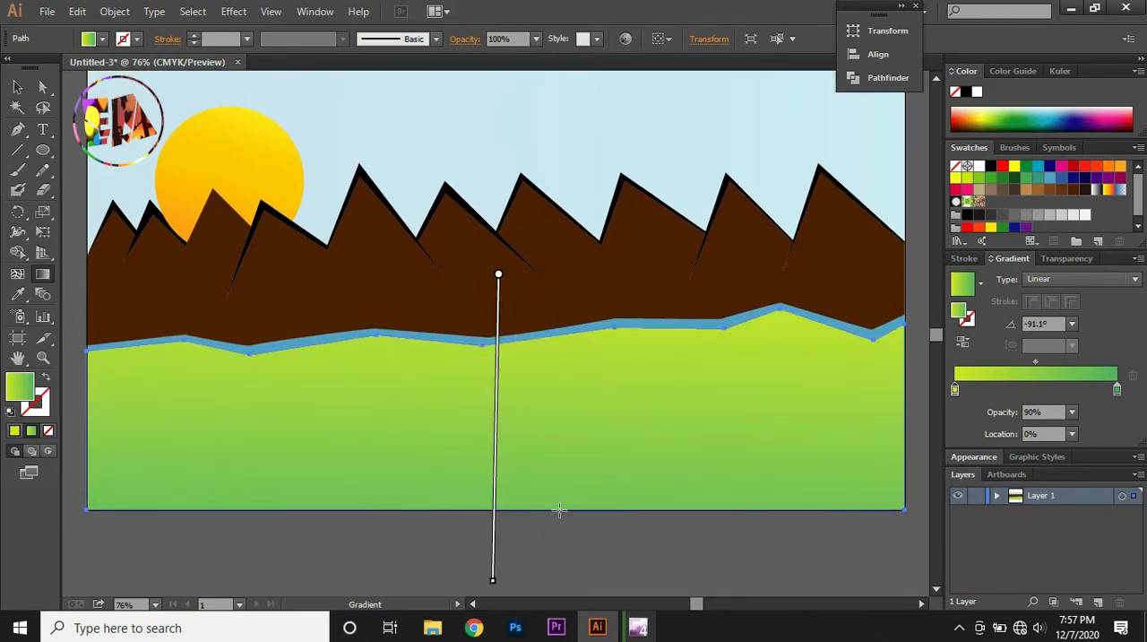
scroll(558, 509, "up", 2)
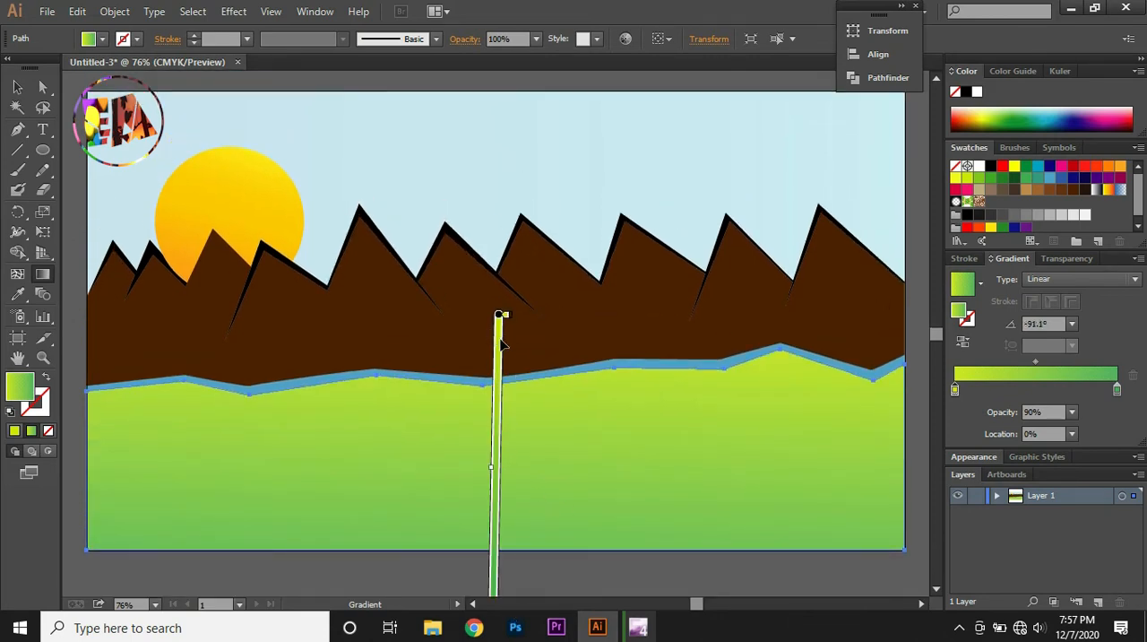
left_click_drag(504, 343, 499, 312)
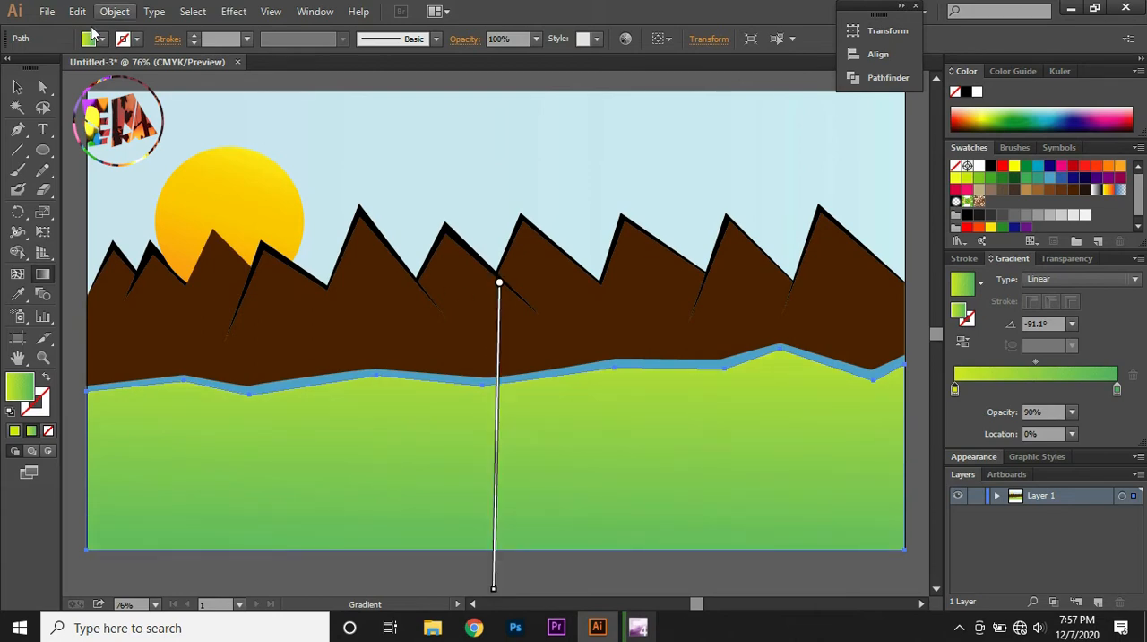
left_click(17, 87)
left_click(494, 259)
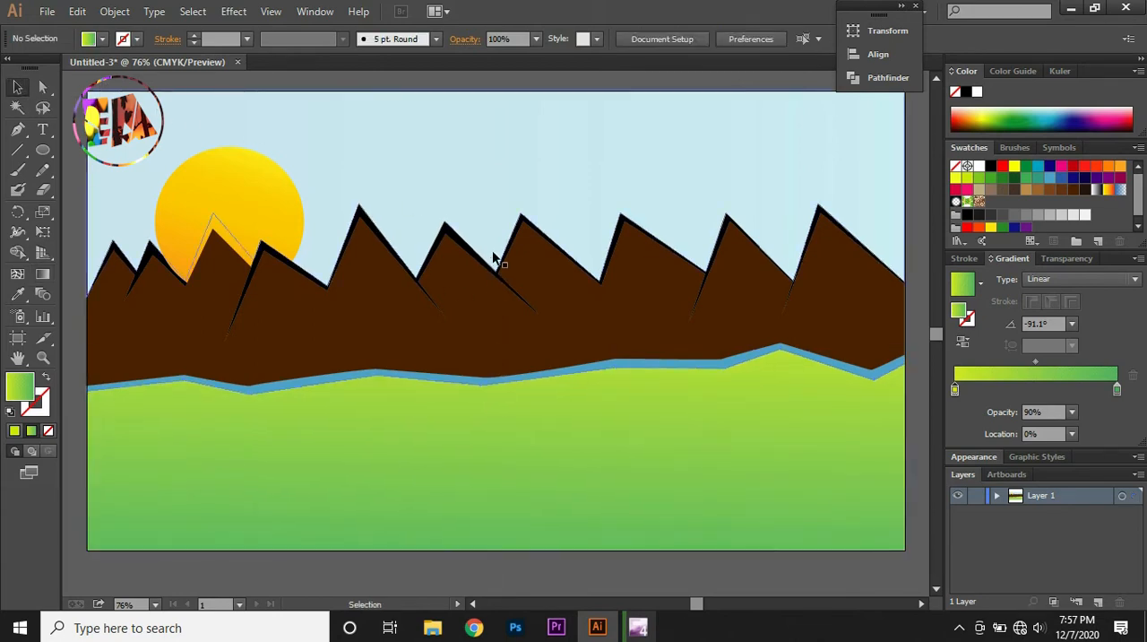
Start a small black-filled bird in the sky above the peaks with the Pen tool, drawing the curved lower edge of its left wing
left_click(19, 130)
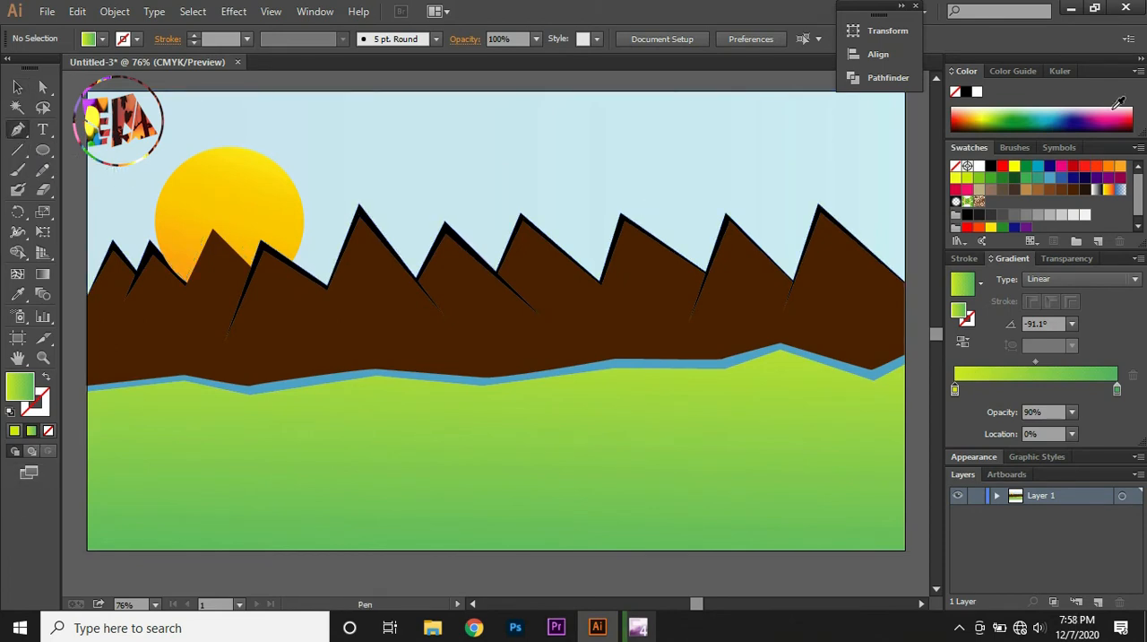
left_click(991, 166)
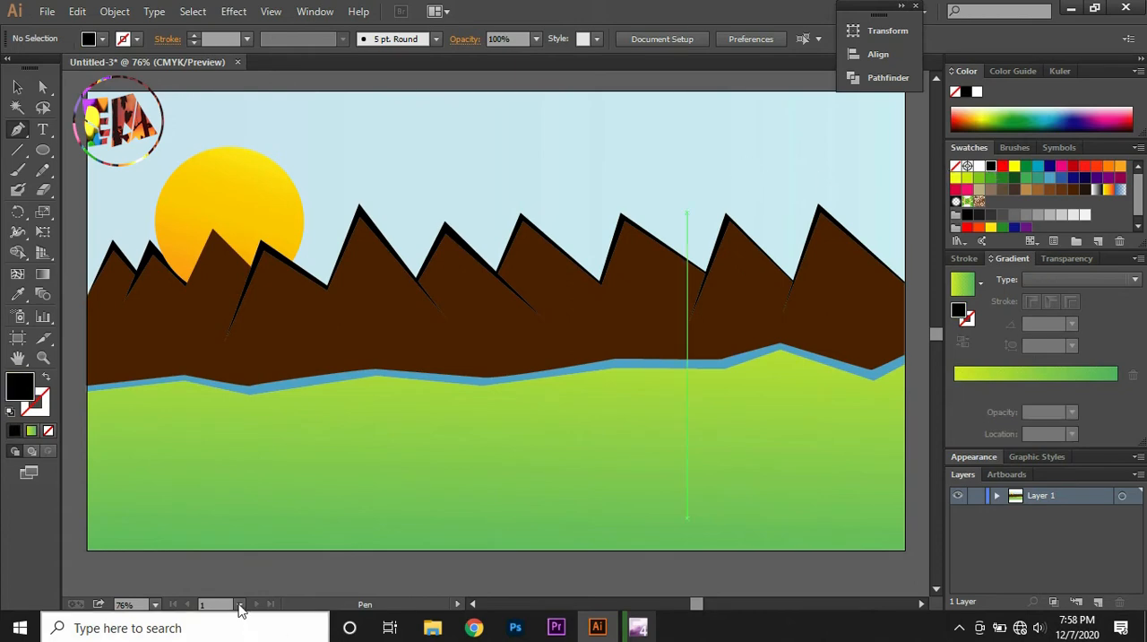
left_click(418, 140)
key("ctrl+plus")
key("ctrl+plus")
key("ctrl+plus")
left_click_drag(334, 270, 345, 300)
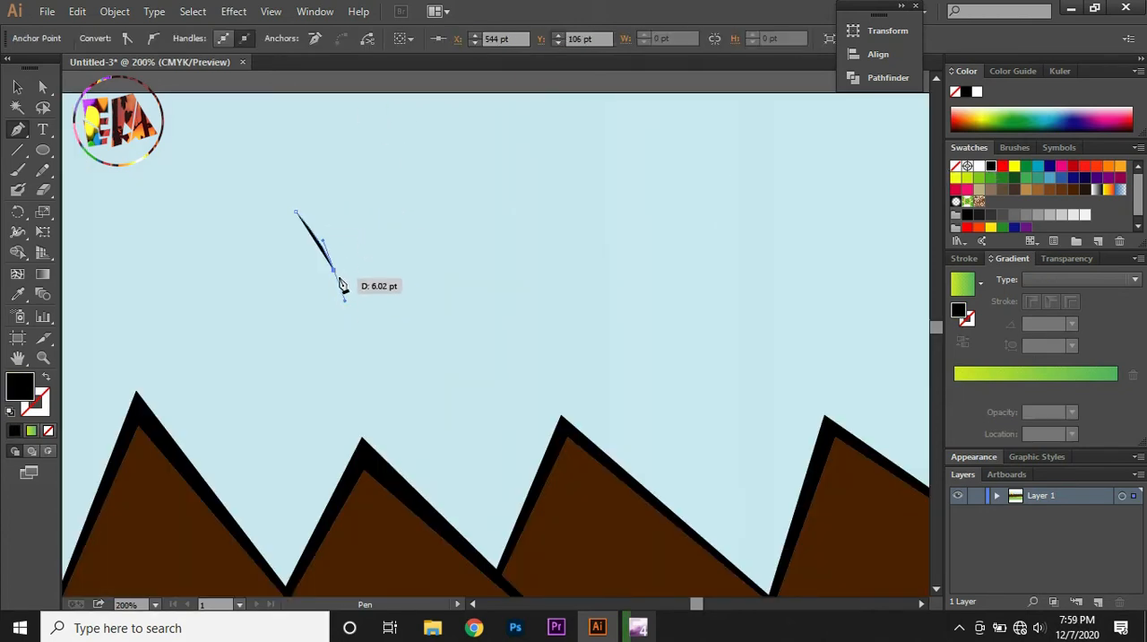
left_click(334, 270)
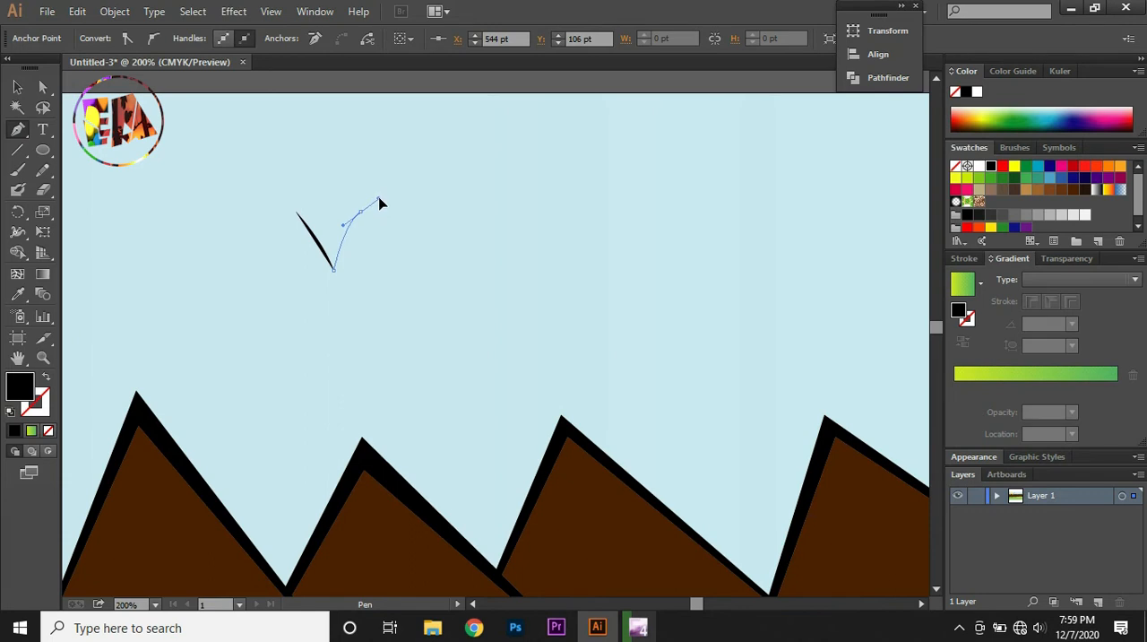
Add the curved right wing and close the path into a thin V-shaped bird about 38 pt wide and 35 pt tall
left_click_drag(380, 203, 335, 258)
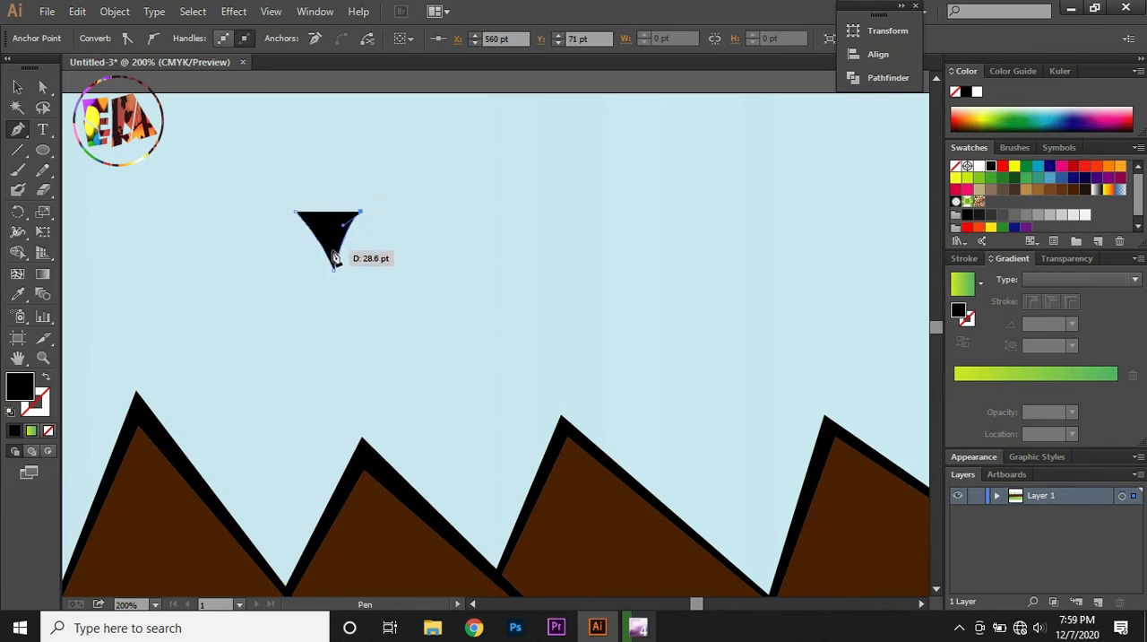
left_click(332, 256)
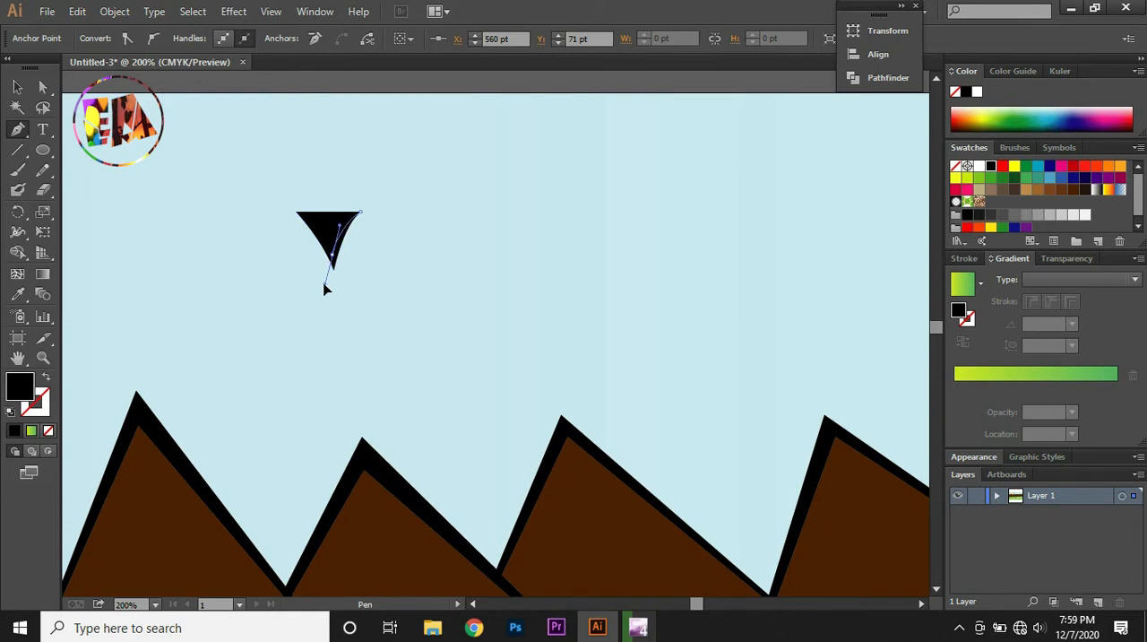
left_click_drag(324, 286, 324, 286)
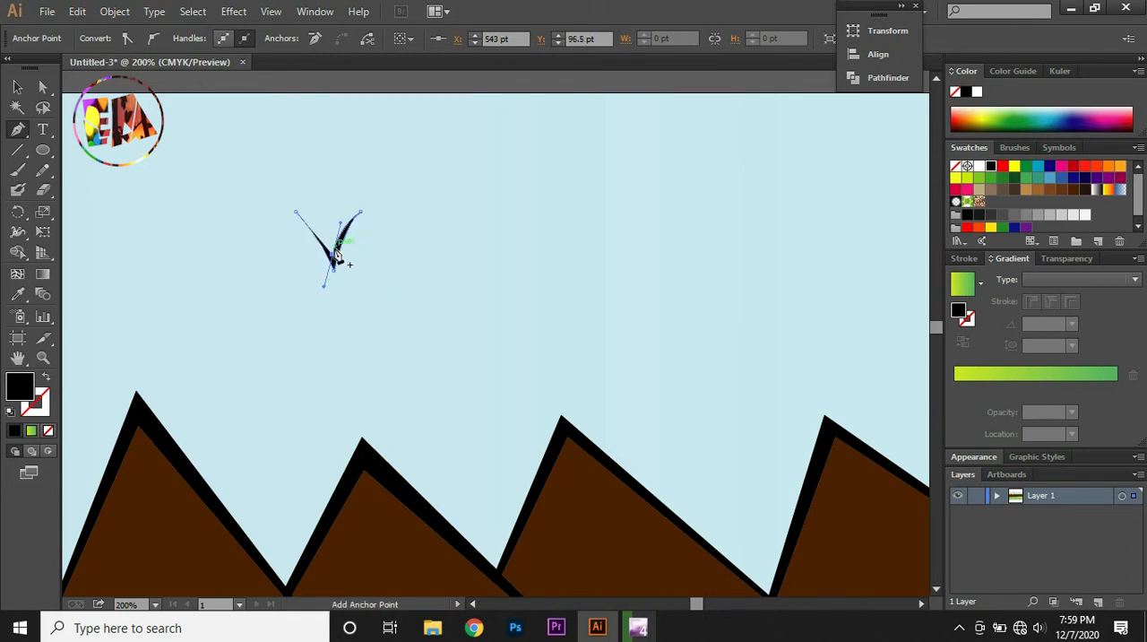
left_click(334, 257)
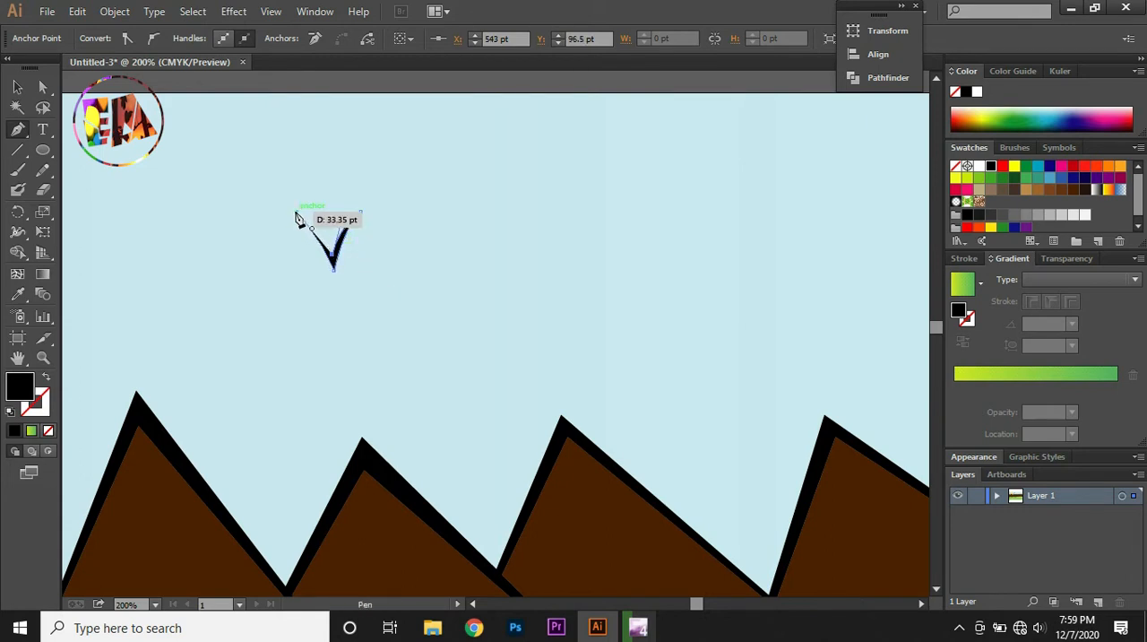
left_click(294, 213)
left_click_drag(292, 216, 284, 216)
left_click(15, 93)
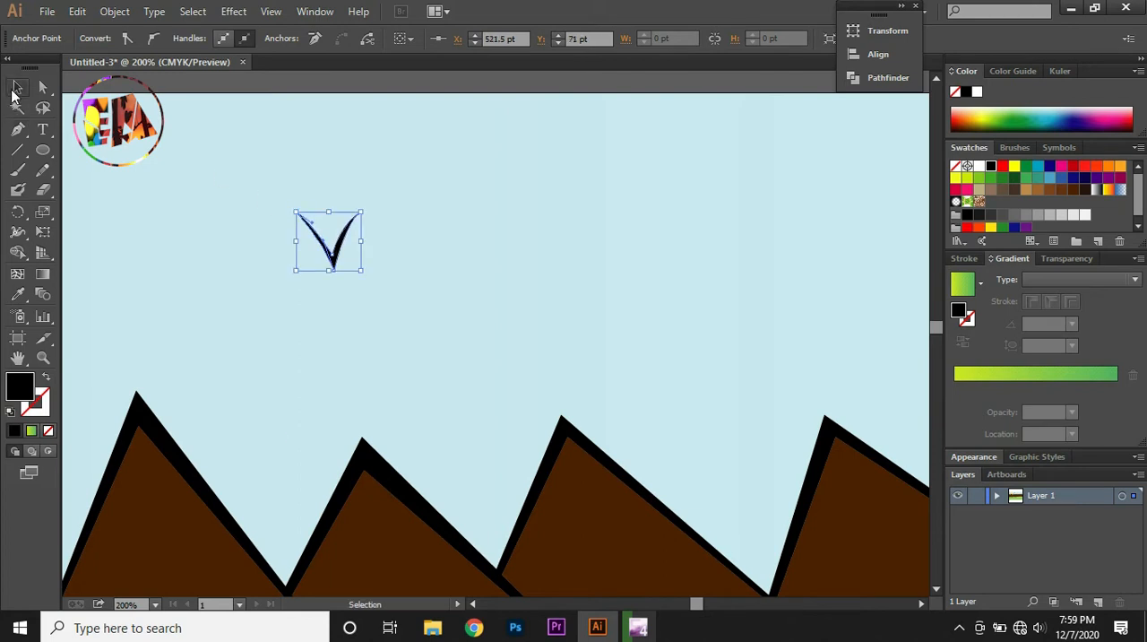
left_click(84, 80)
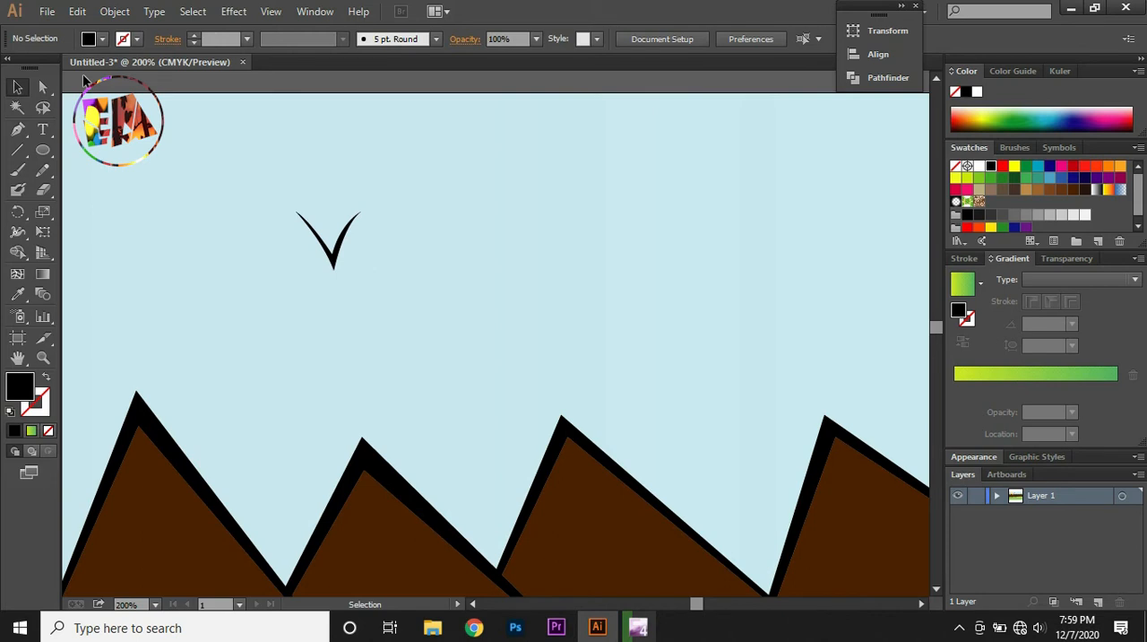
Scatter 13 copies of the bird across the sky around and to the right of the sun
key("ctrl+minus")
key("ctrl+minus")
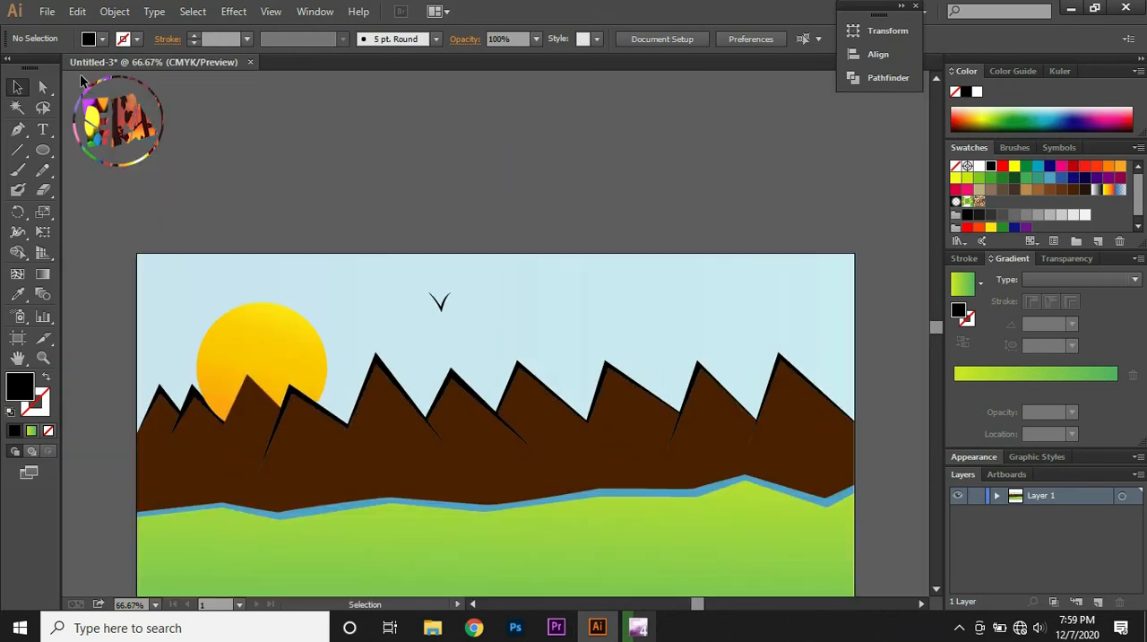
scroll(102, 249, "down", 5)
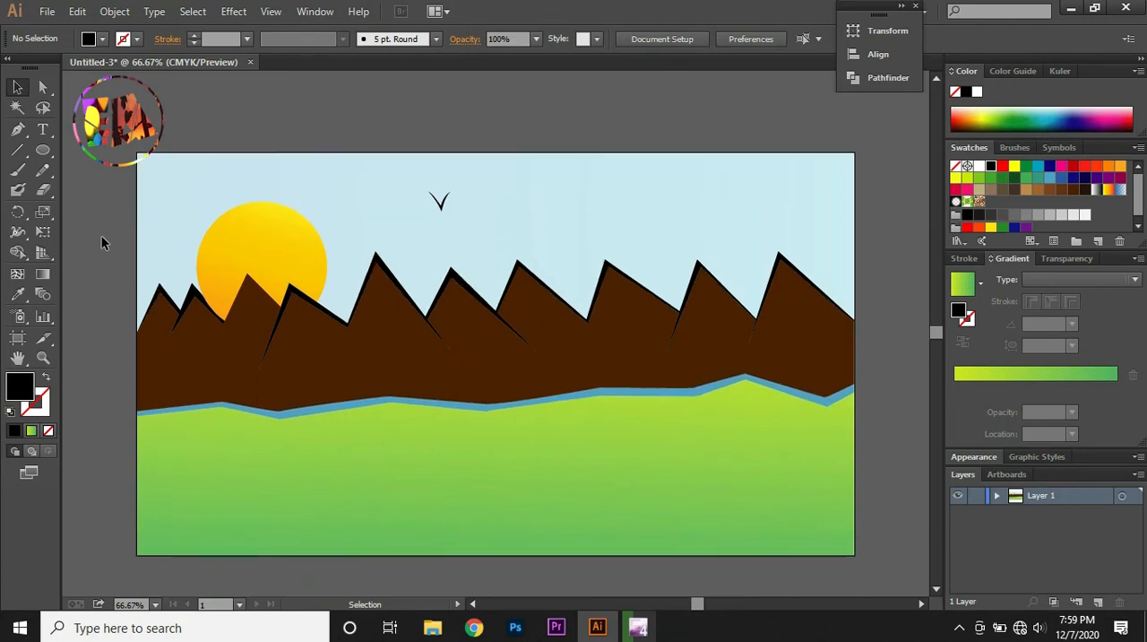
scroll(102, 242, "down", 1)
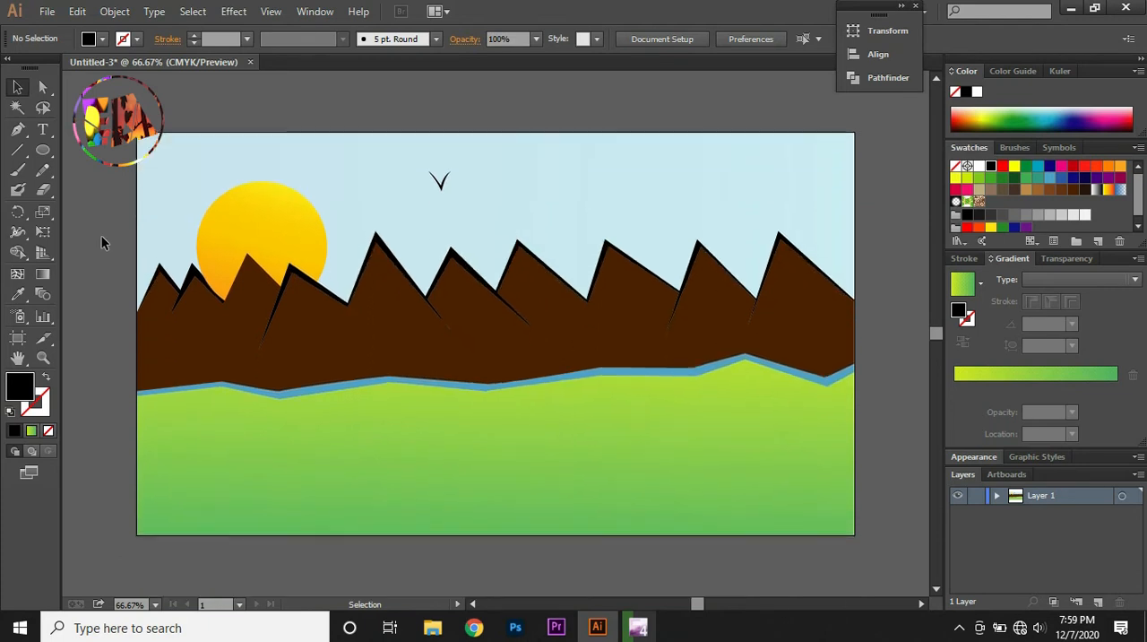
left_click(441, 183)
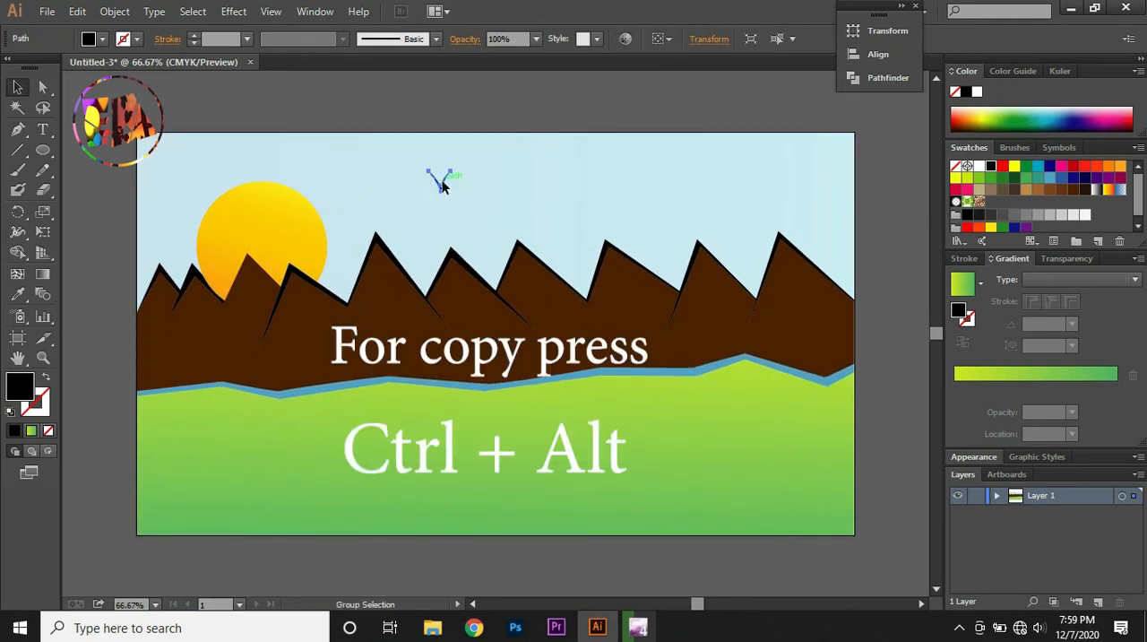
left_click_drag(442, 185, 237, 210)
left_click_drag(236, 211, 179, 178)
left_click_drag(179, 178, 316, 149)
left_click_drag(316, 149, 402, 230)
left_click_drag(402, 230, 369, 166)
left_click(500, 184)
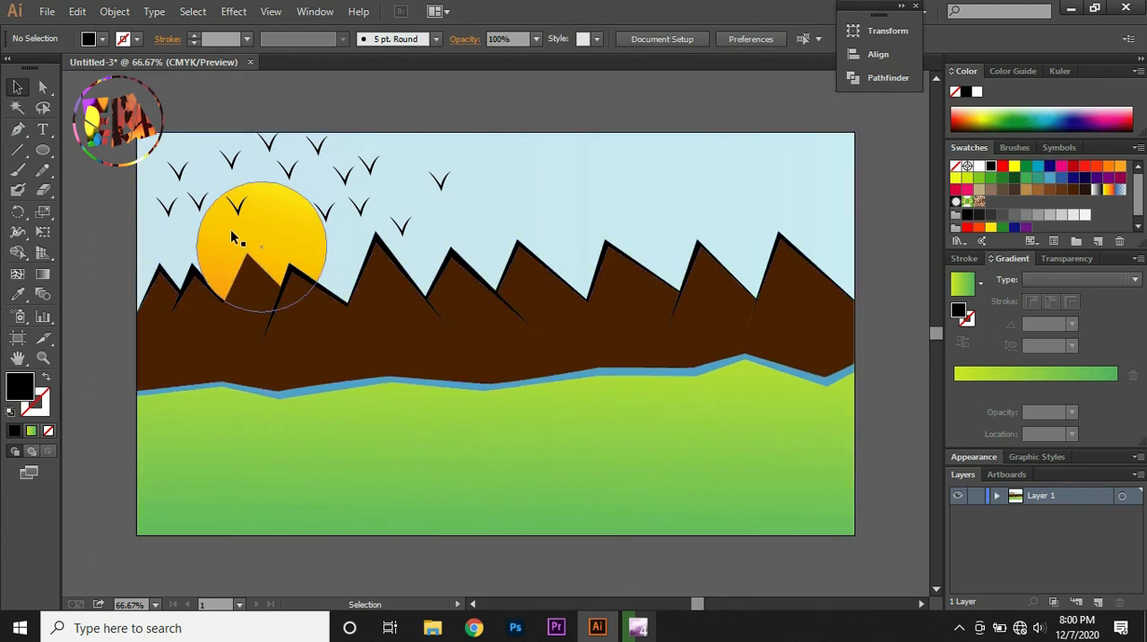
Build a cloud from overlapping black-filled ellipses in the sky above the peaks, right of the birds, with the Ellipse tool
left_click(43, 149)
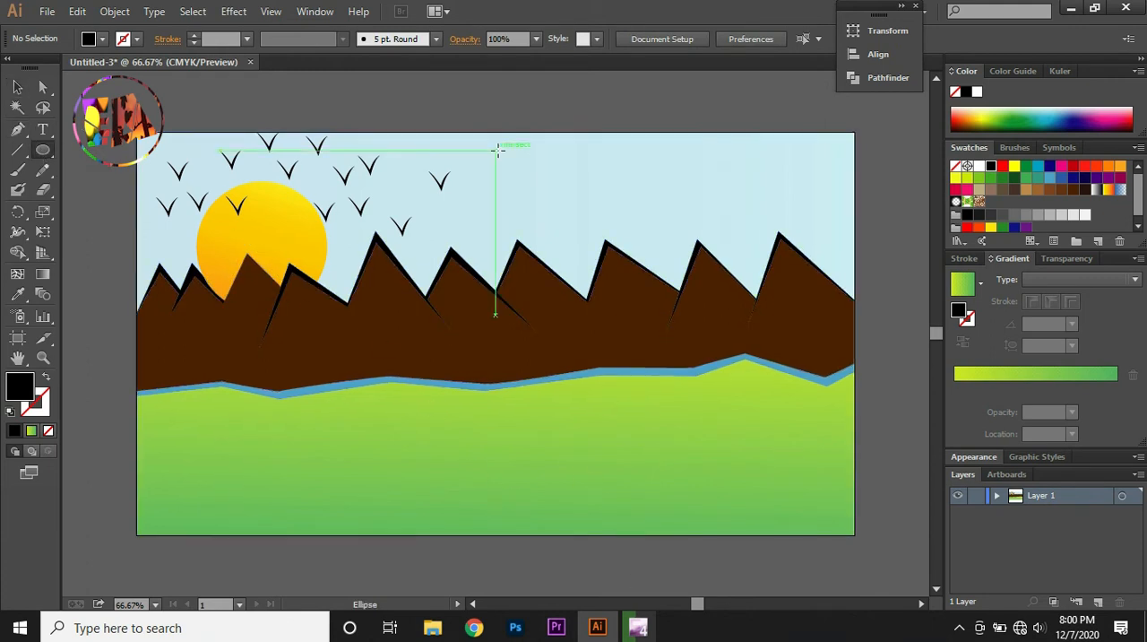
scroll(495, 159, "up", 2)
left_click_drag(623, 172, 715, 265)
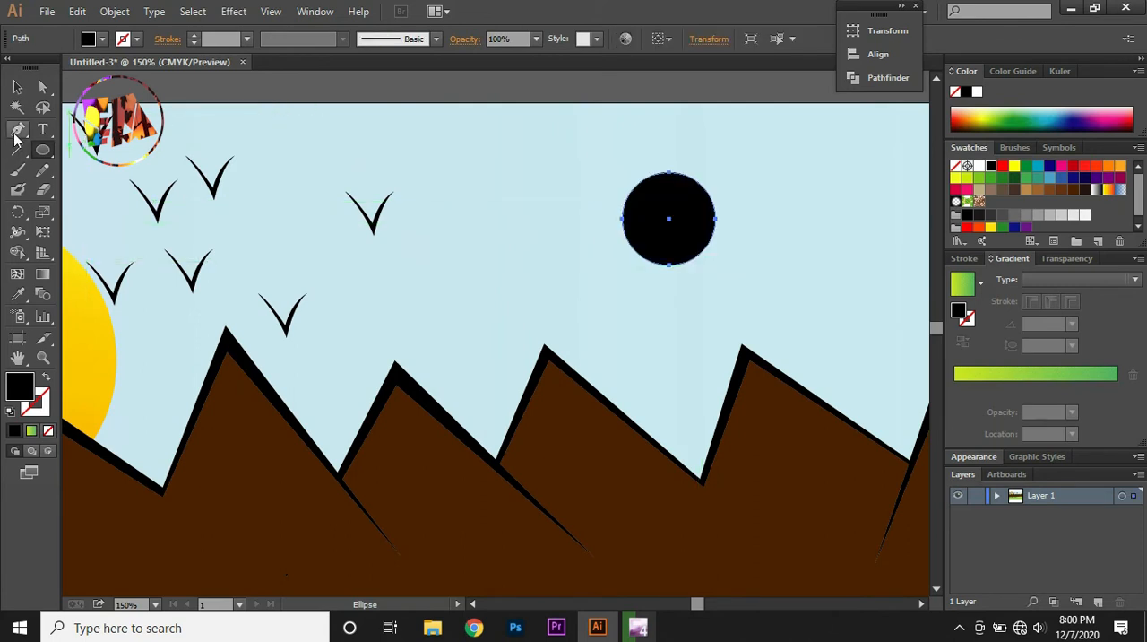
left_click_drag(597, 150, 651, 210)
mouse_move(662, 156)
left_mouse_down()
mouse_move(674, 200)
mouse_move(694, 201)
mouse_move(676, 186)
mouse_move(750, 201)
mouse_move(806, 242)
left_mouse_up()
left_click_drag(743, 210, 791, 272)
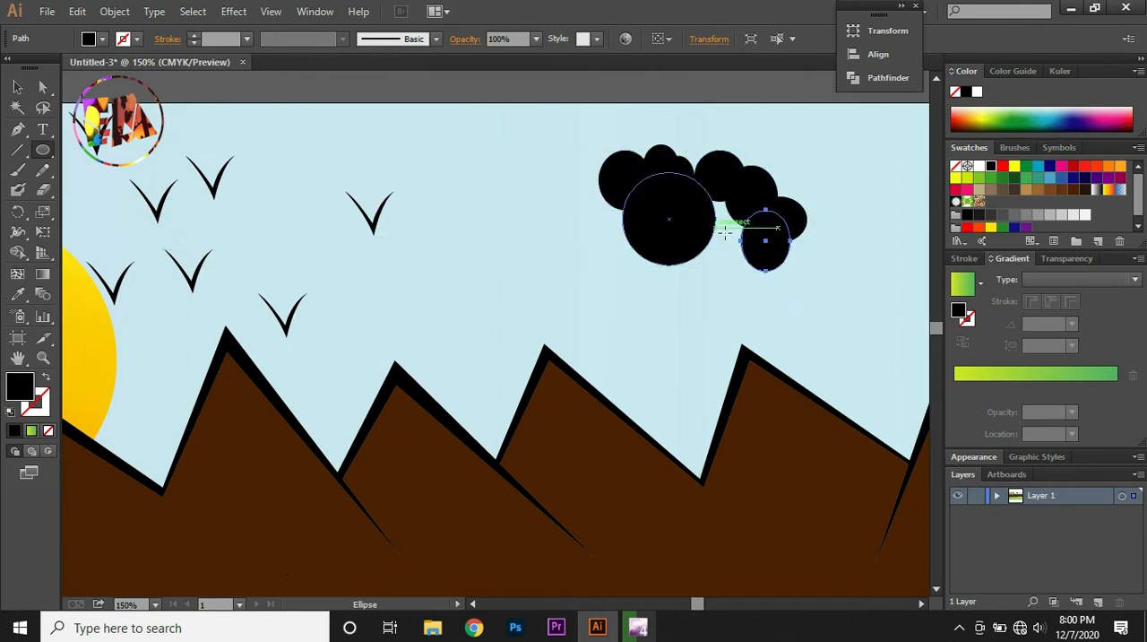
mouse_move(715, 227)
left_mouse_down()
mouse_move(766, 266)
mouse_move(726, 272)
mouse_move(737, 276)
left_mouse_up()
left_click_drag(684, 250, 715, 305)
left_click_drag(640, 243, 705, 304)
left_click_drag(690, 195, 753, 248)
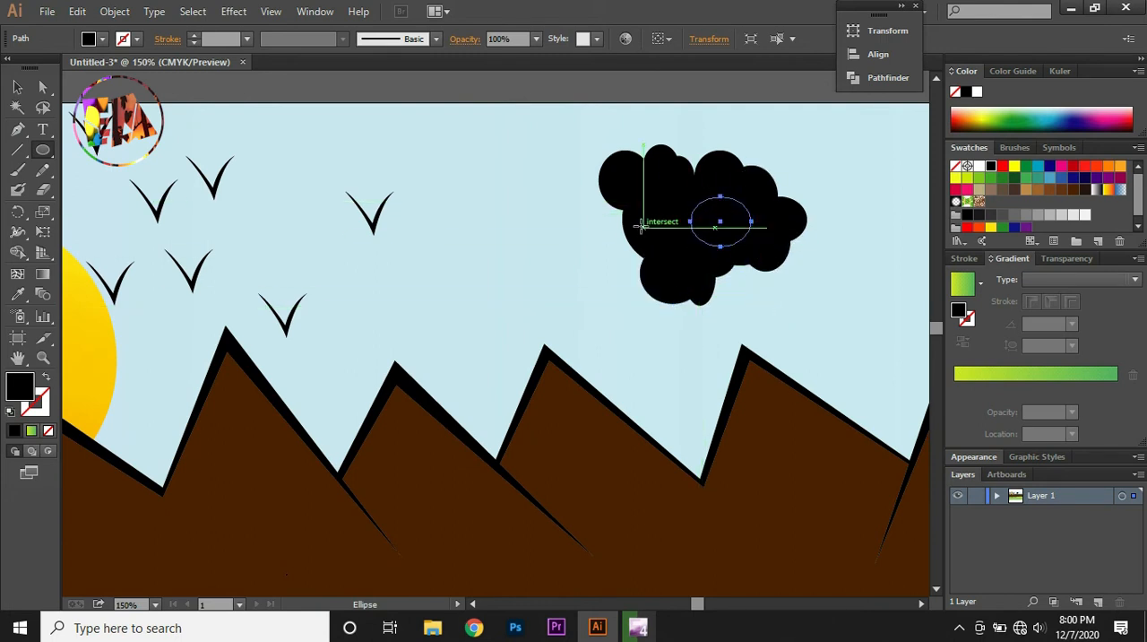
left_click_drag(621, 224, 660, 284)
left_click_drag(589, 232, 662, 283)
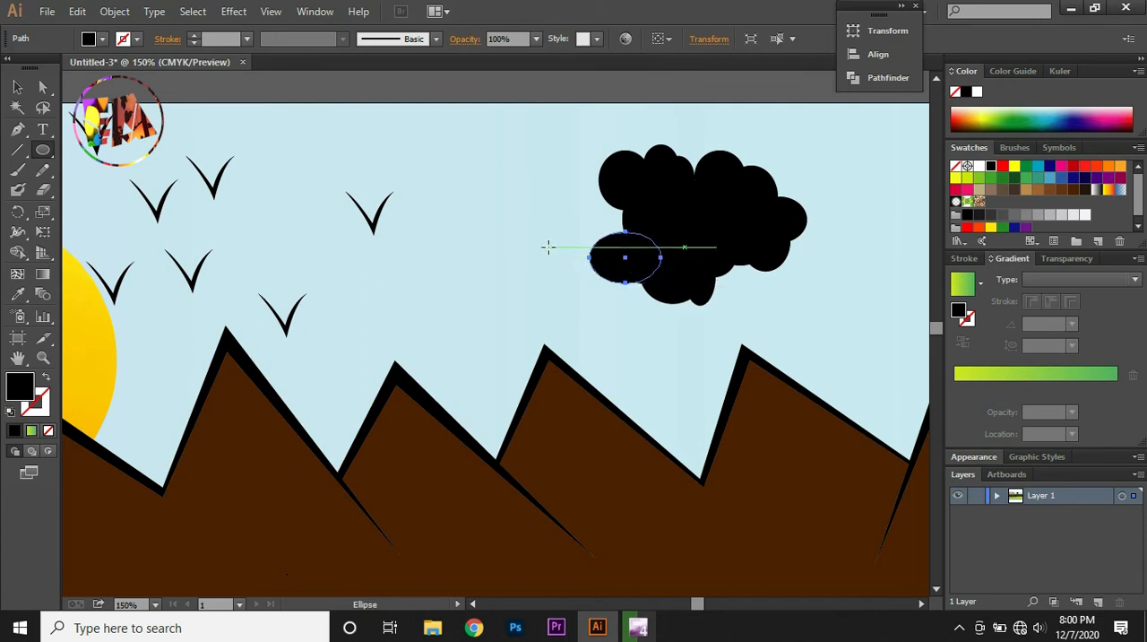
left_click_drag(550, 247, 632, 276)
left_click_drag(544, 211, 606, 253)
mouse_move(572, 186)
left_mouse_down()
mouse_move(623, 229)
mouse_move(615, 208)
left_mouse_up()
left_click_drag(601, 205, 639, 243)
mouse_move(761, 165)
left_mouse_down()
mouse_move(806, 213)
mouse_move(832, 219)
left_mouse_up()
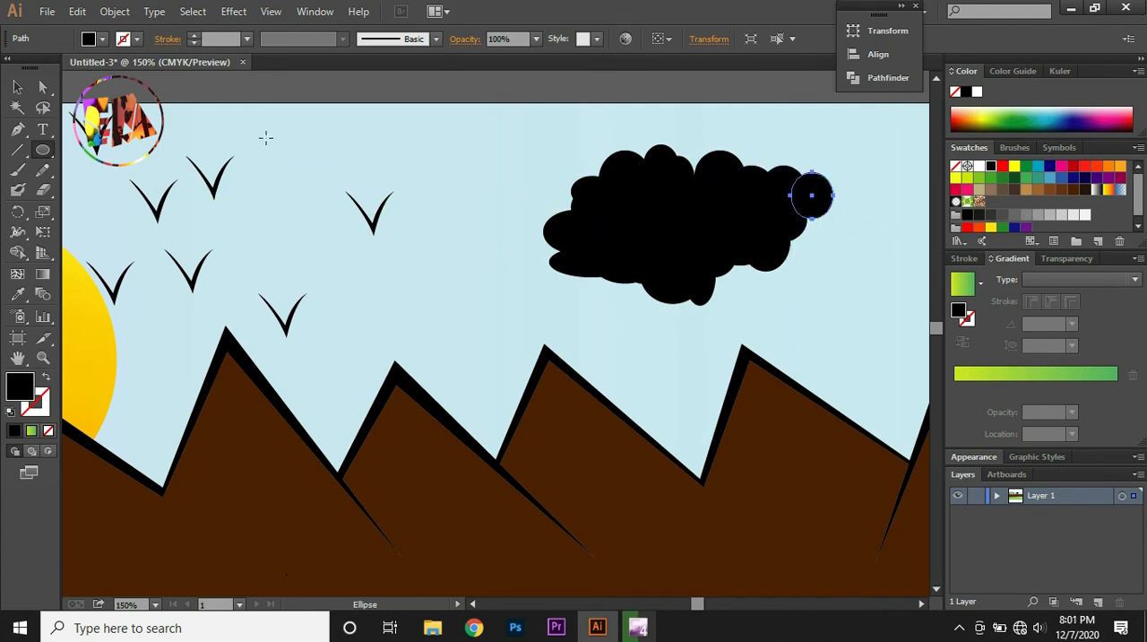
Lock the pale blue sky background path inside Layer 1
left_click(996, 496)
left_click_drag(1143, 510, 1143, 584)
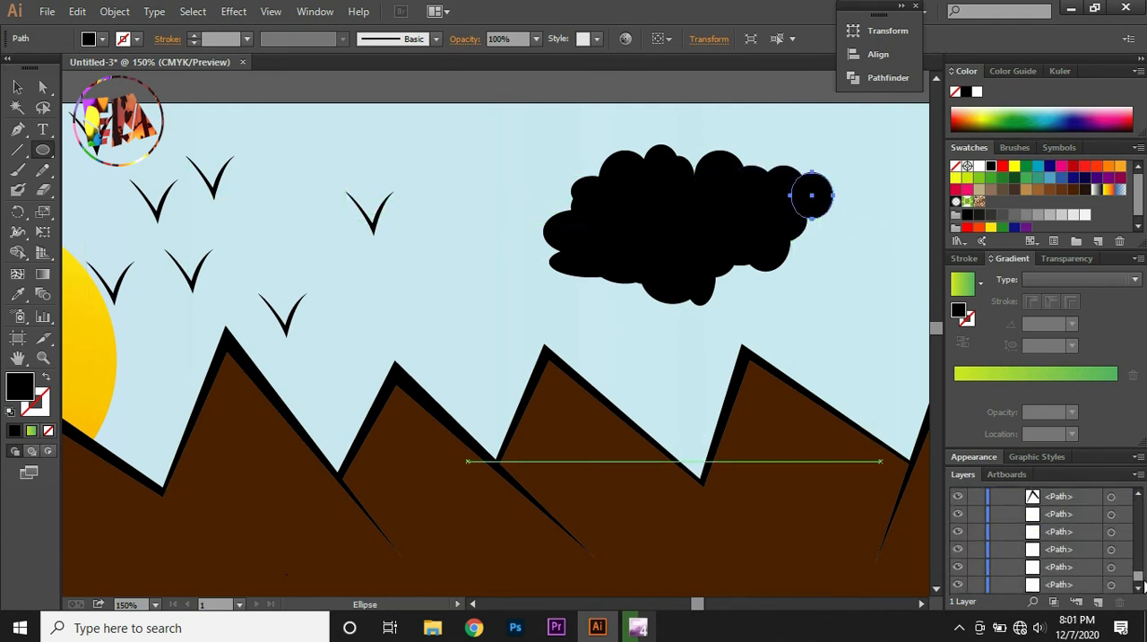
left_click(978, 569)
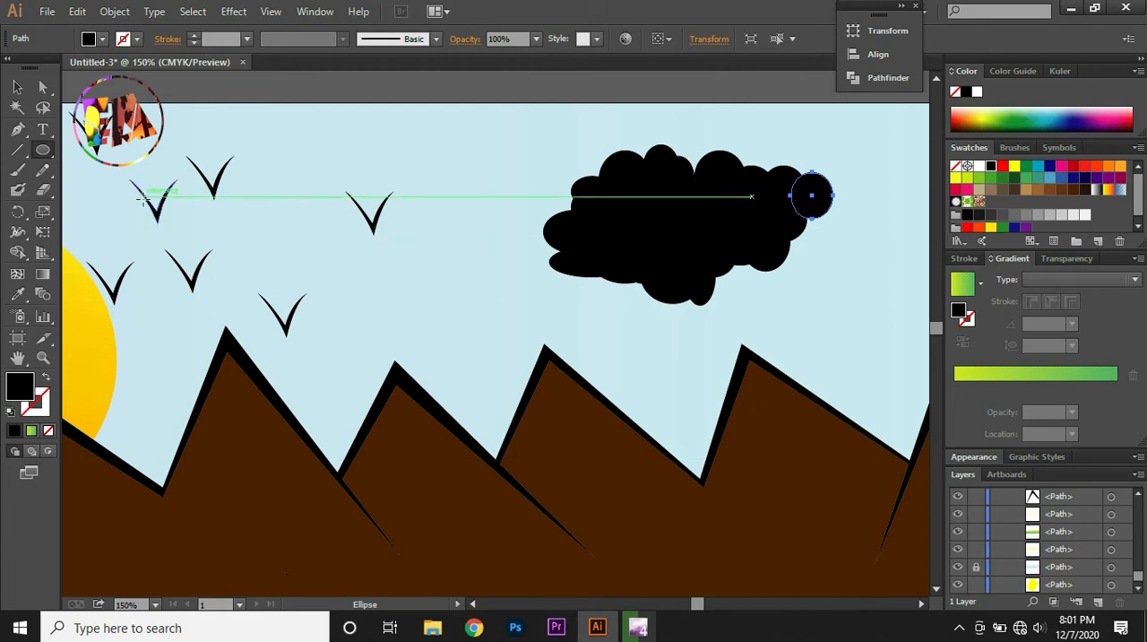
Select all the cloud's ellipses and merge them into a single shape with Pathfinder Unite
key("v")
left_click_drag(522, 142, 854, 304)
left_click(901, 12)
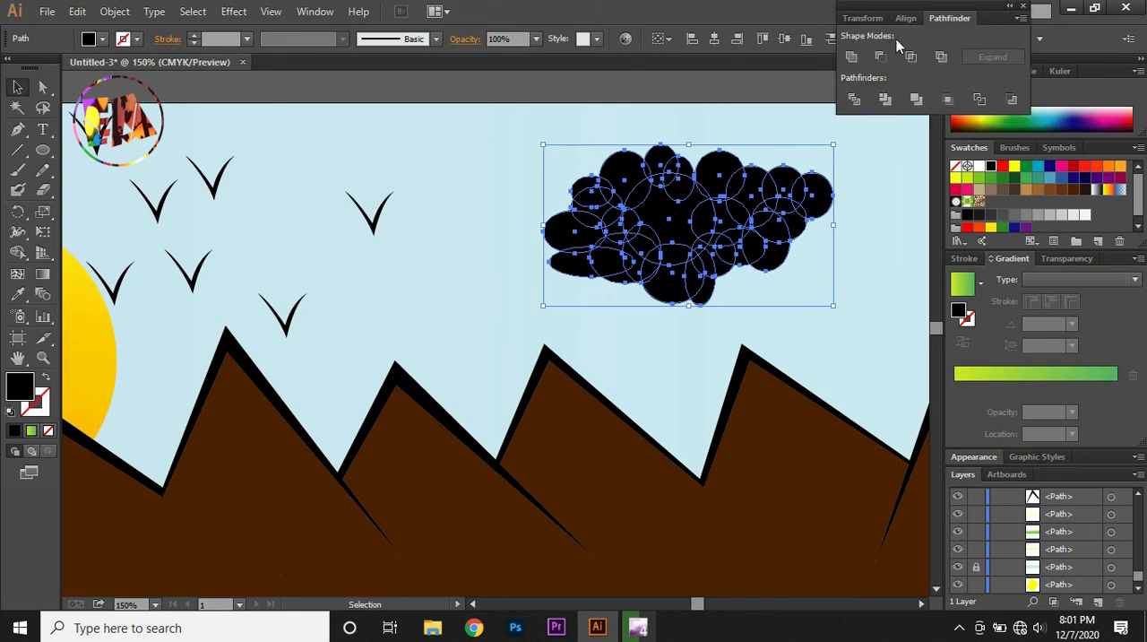
left_click(852, 56)
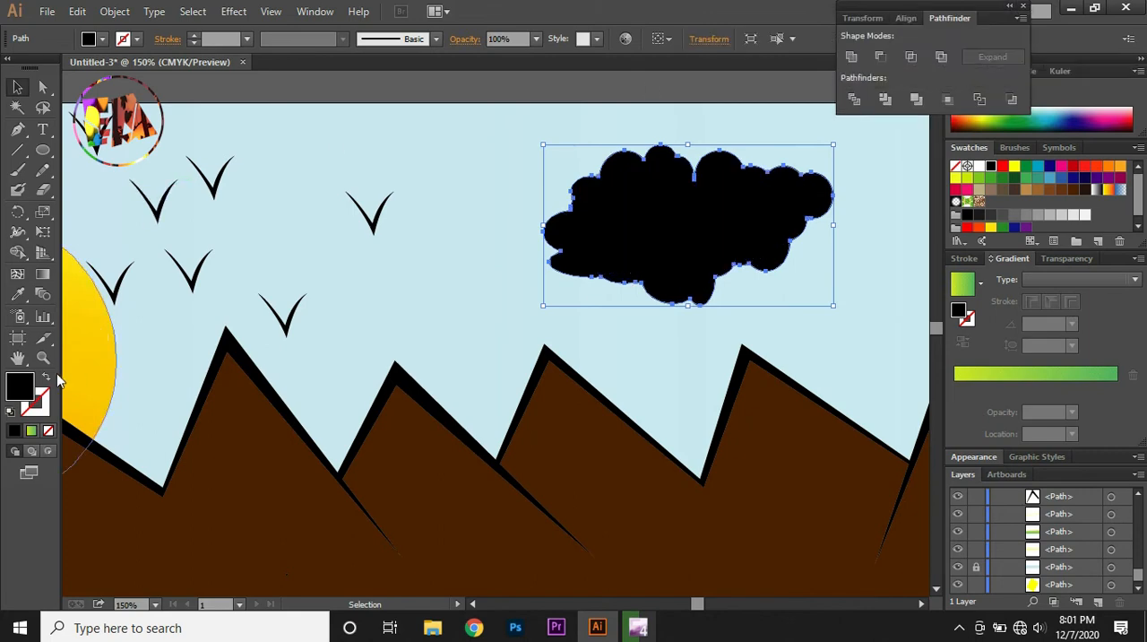
Fill the merged cloud with the cyan swatch, keeping it without a stroke
left_click(46, 381)
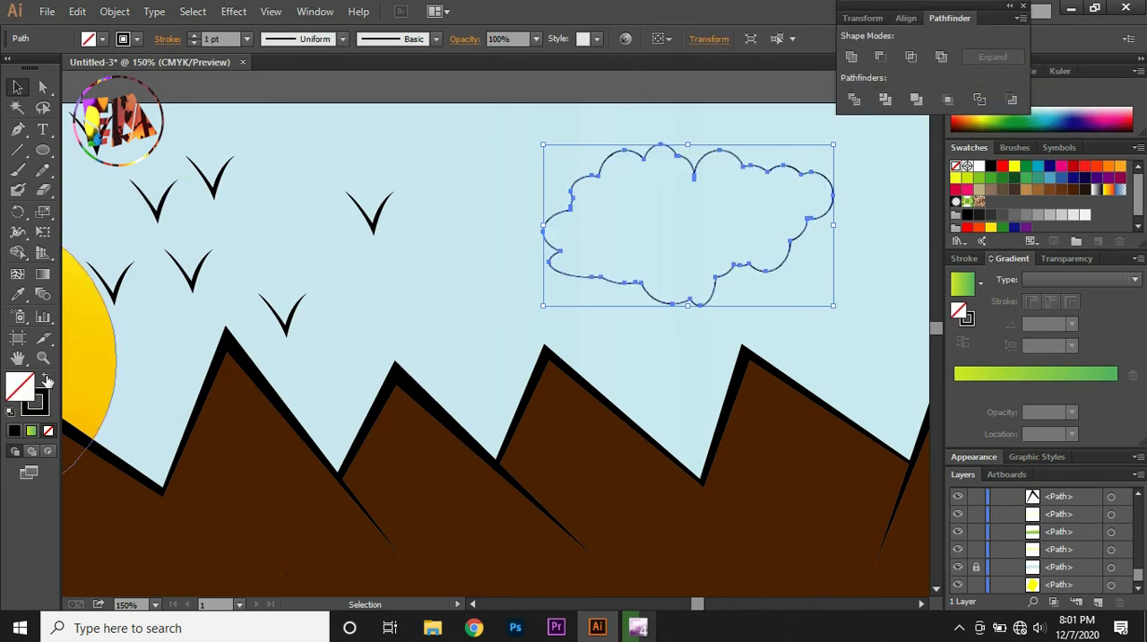
left_click(46, 381)
left_click(1063, 179)
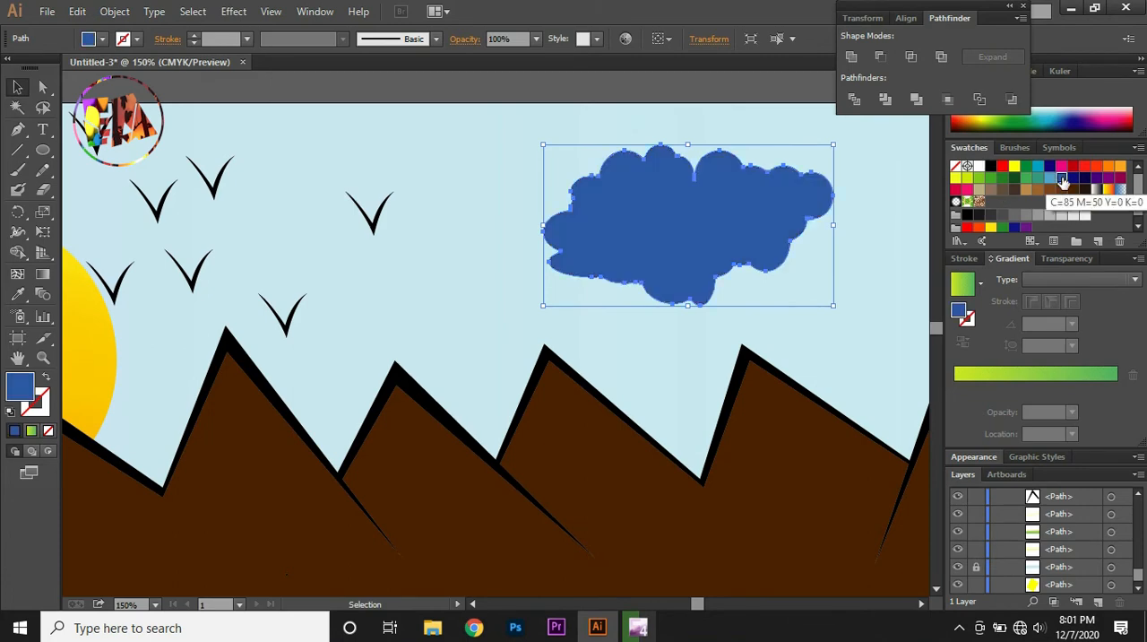
left_click(1052, 179)
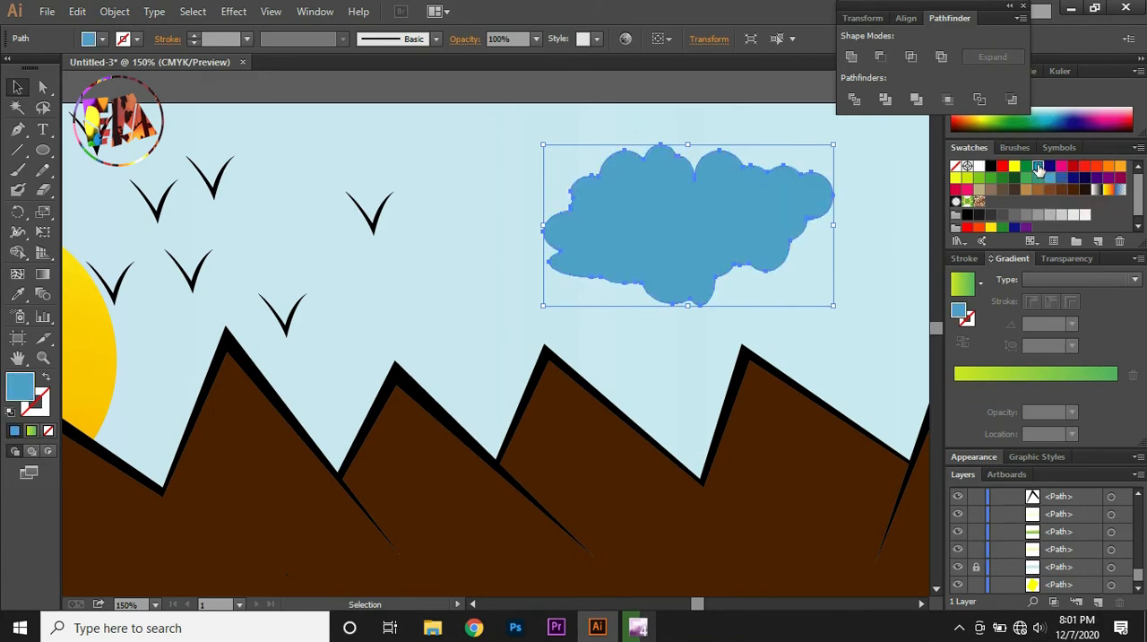
left_click(1037, 169)
Shrink the cloud to about half its size and spread five copies over the sky above the right-hand peaks
key("ctrl+minus")
key("ctrl+minus")
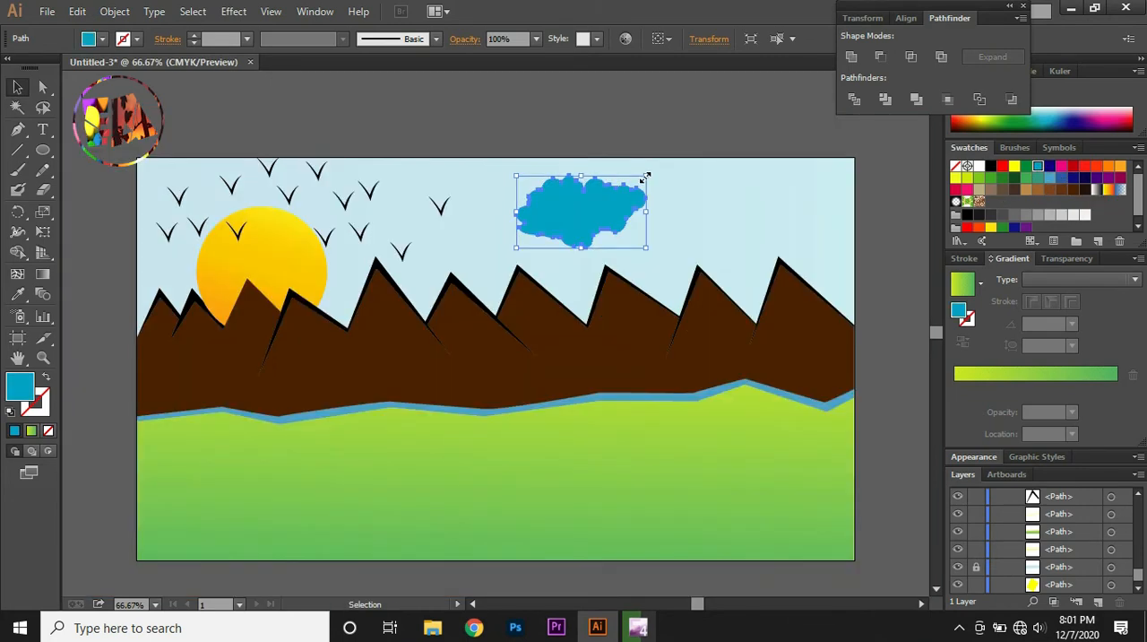
left_click_drag(646, 177, 669, 167)
key("ctrl+alt")
left_click_drag(672, 168, 810, 176)
left_click_drag(810, 176, 810, 237)
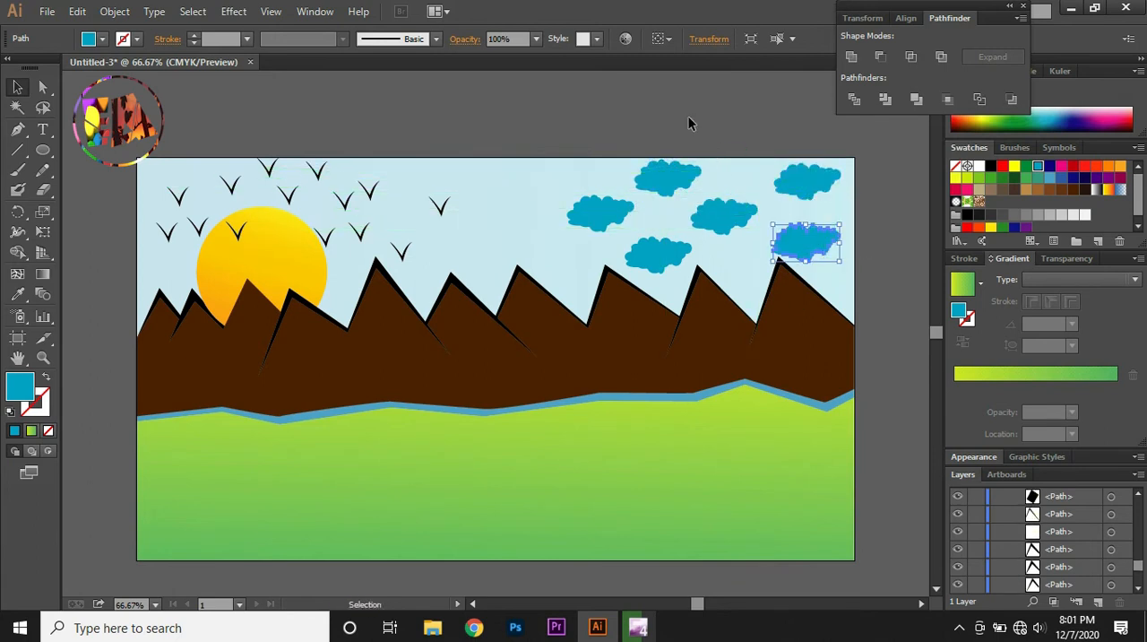
left_click(688, 117)
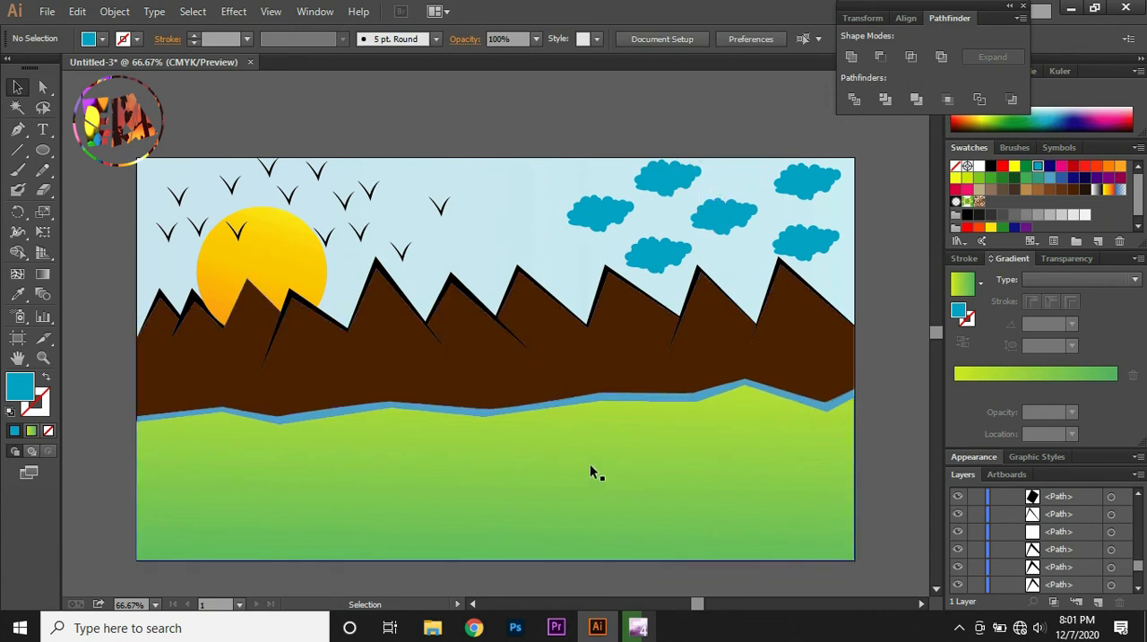
Draw a triangular house gable about 84 pt wide and 72 pt tall on the green ground with the Pen tool, filled with dark brown
left_click(18, 130)
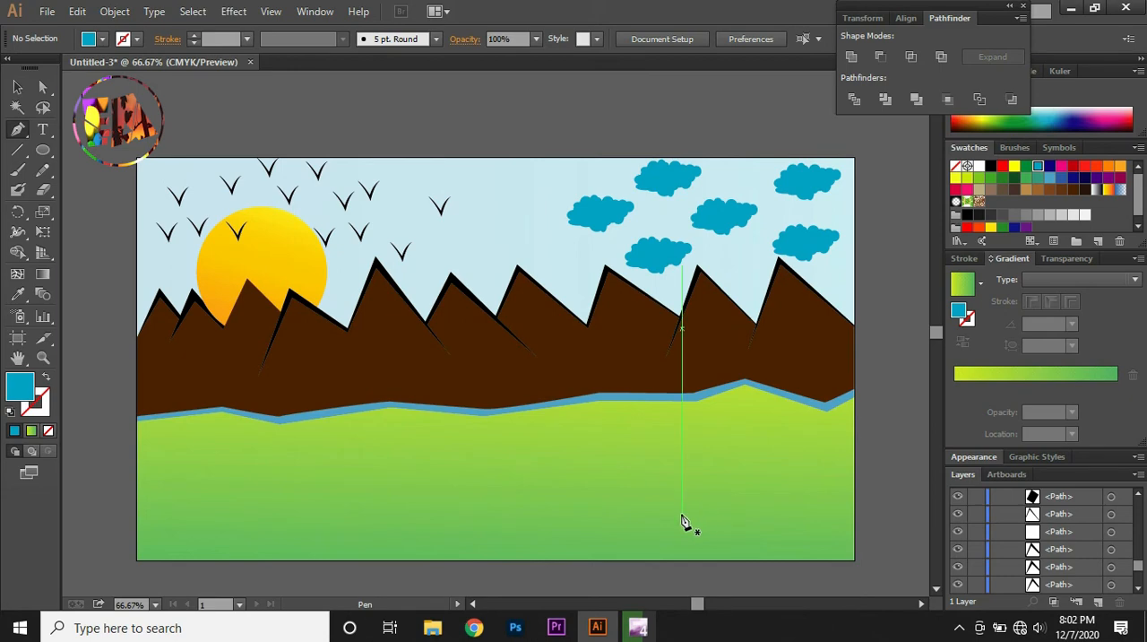
key("ctrl+plus")
left_click(647, 293)
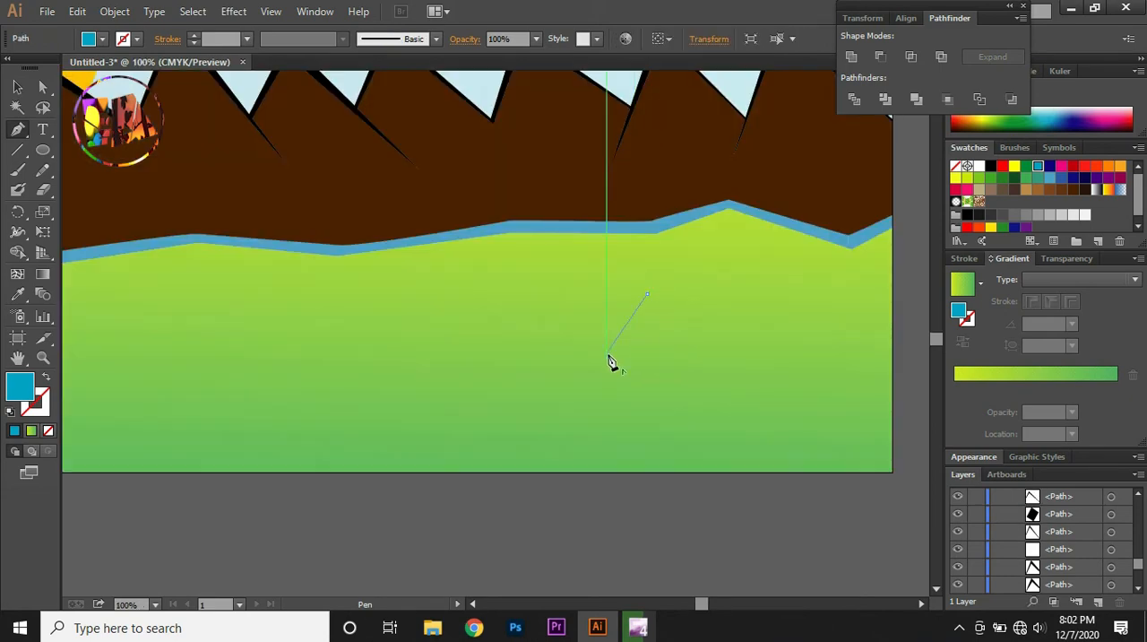
left_click(607, 356)
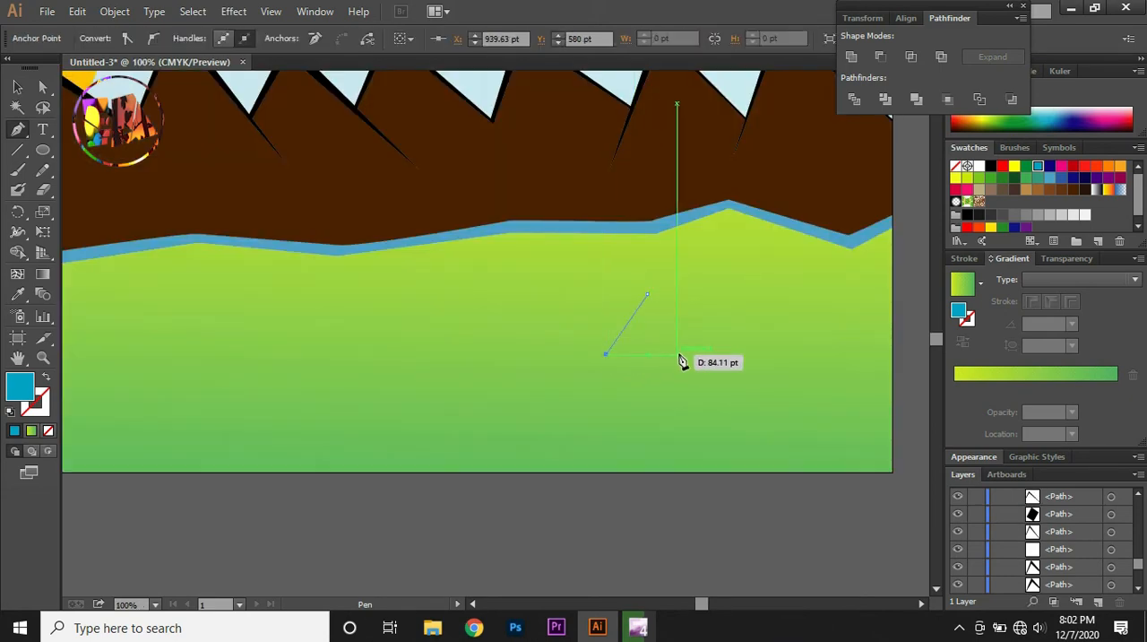
left_click(678, 355)
left_click(647, 294)
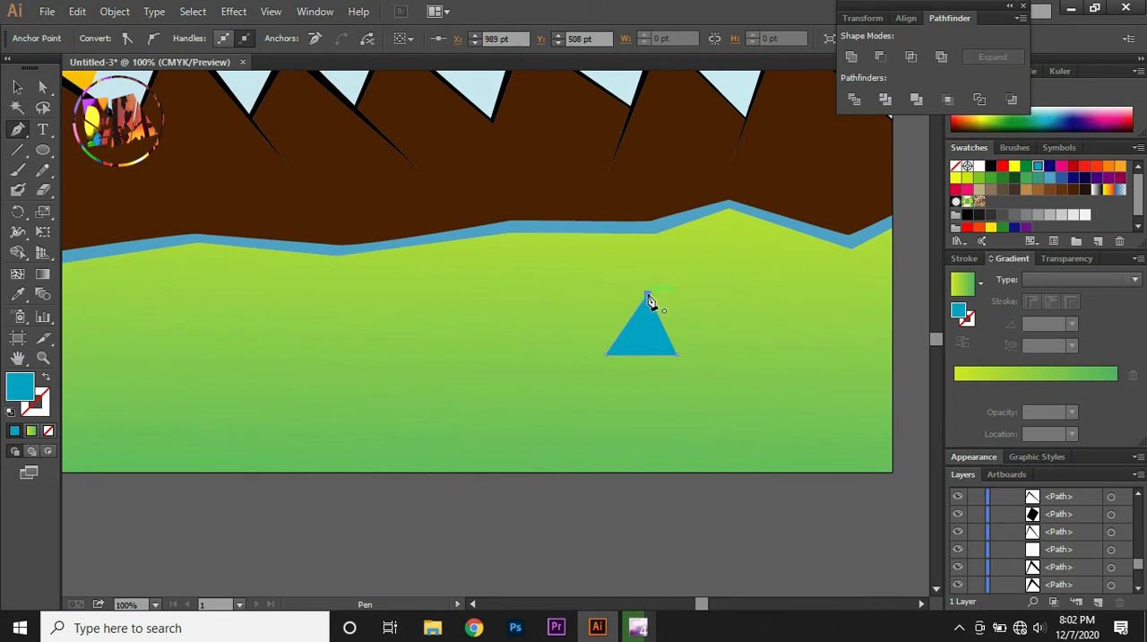
left_click(1075, 191)
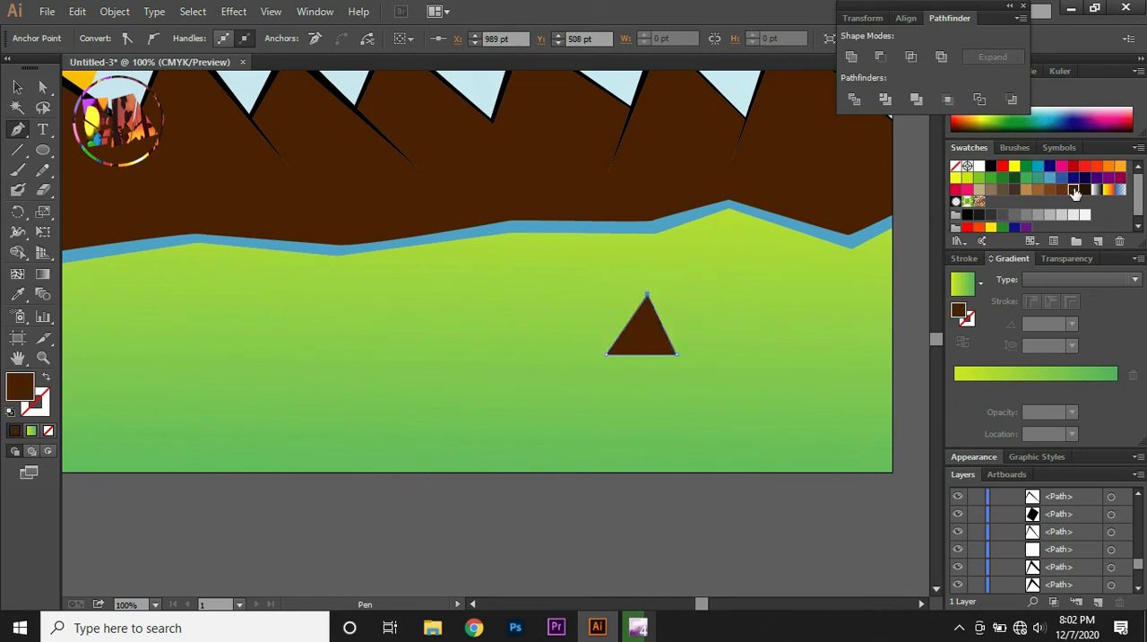
left_click(607, 358)
key("ctrl+z")
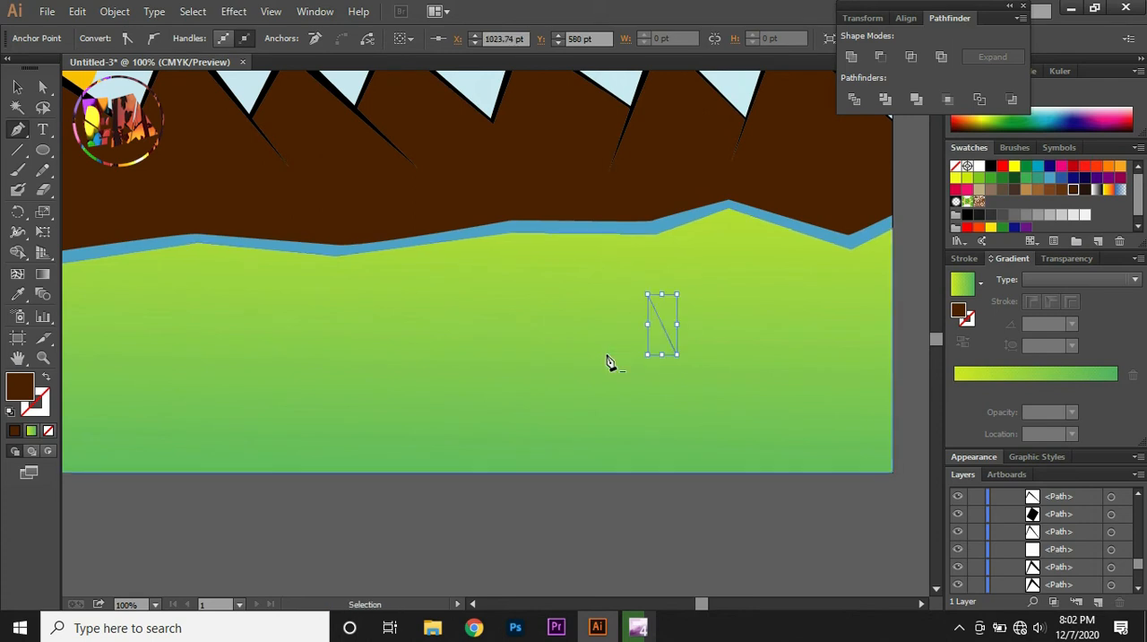
Draw the house's front wall under the gable with the Pen tool, about 93 pt wide and 71 pt tall, and fill it with medium brown
left_click(607, 411)
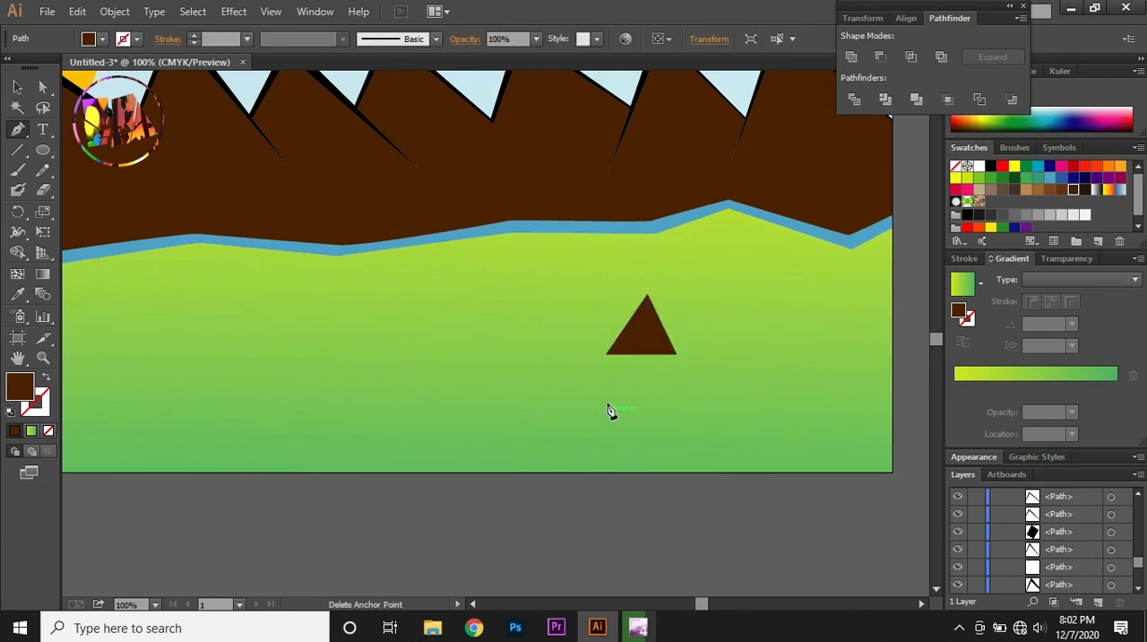
left_click(608, 357)
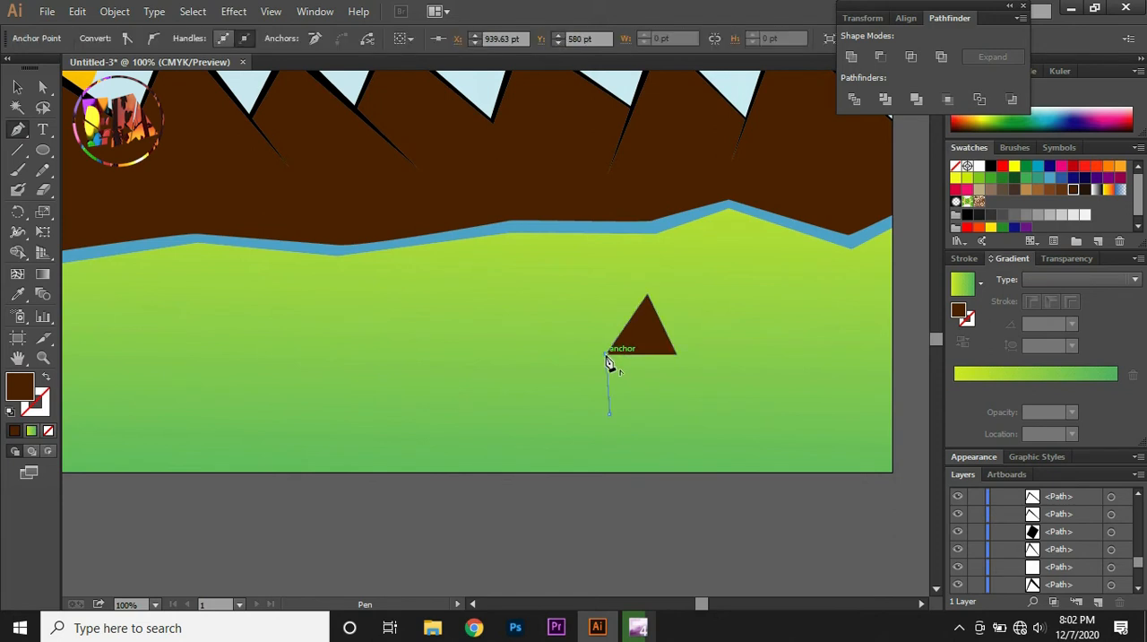
left_click(676, 355)
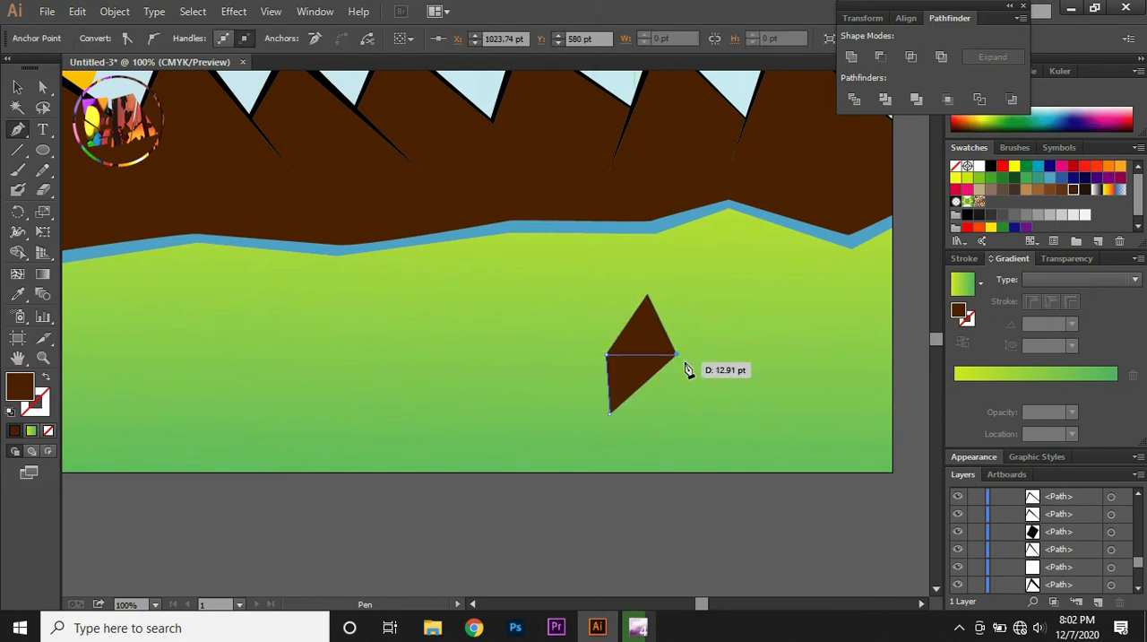
left_click(685, 364)
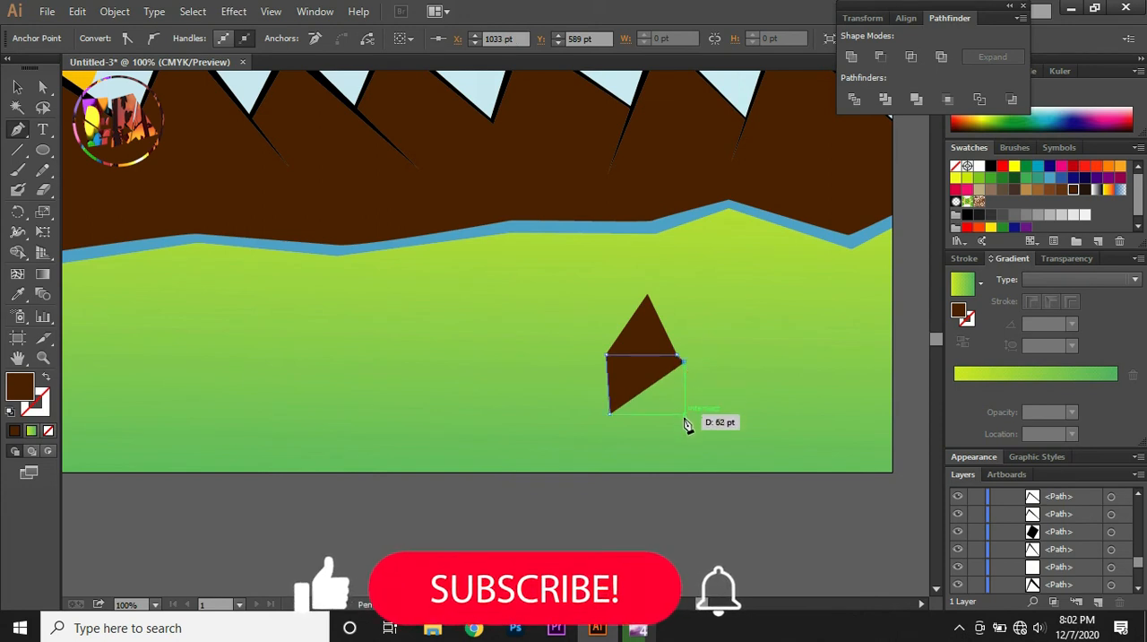
left_click(685, 415)
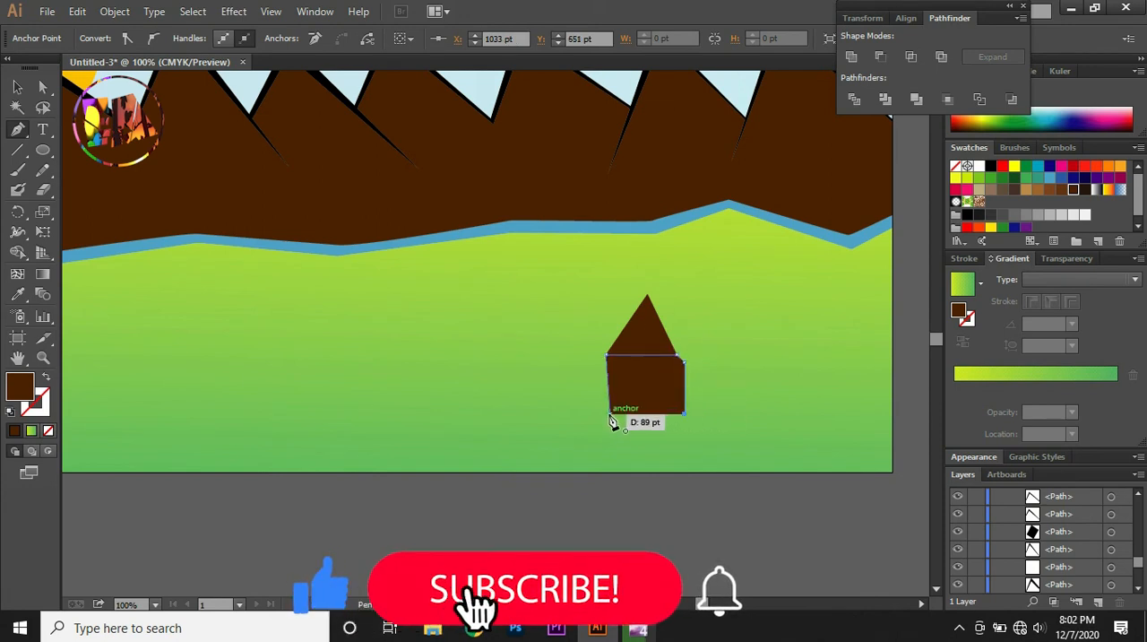
left_click(609, 414)
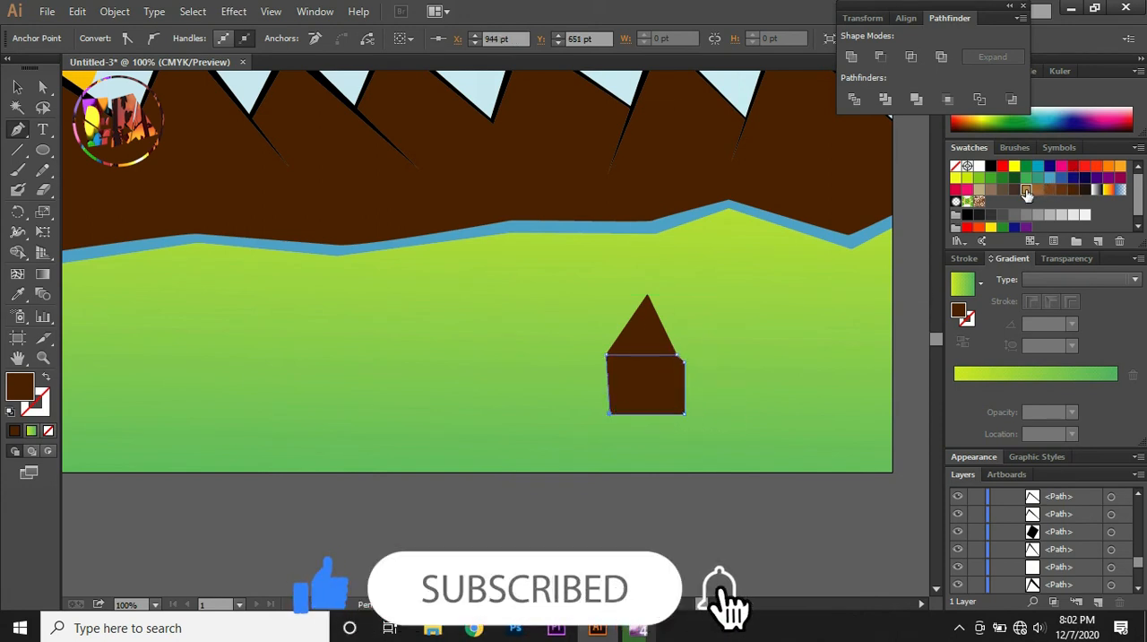
left_click(1026, 192)
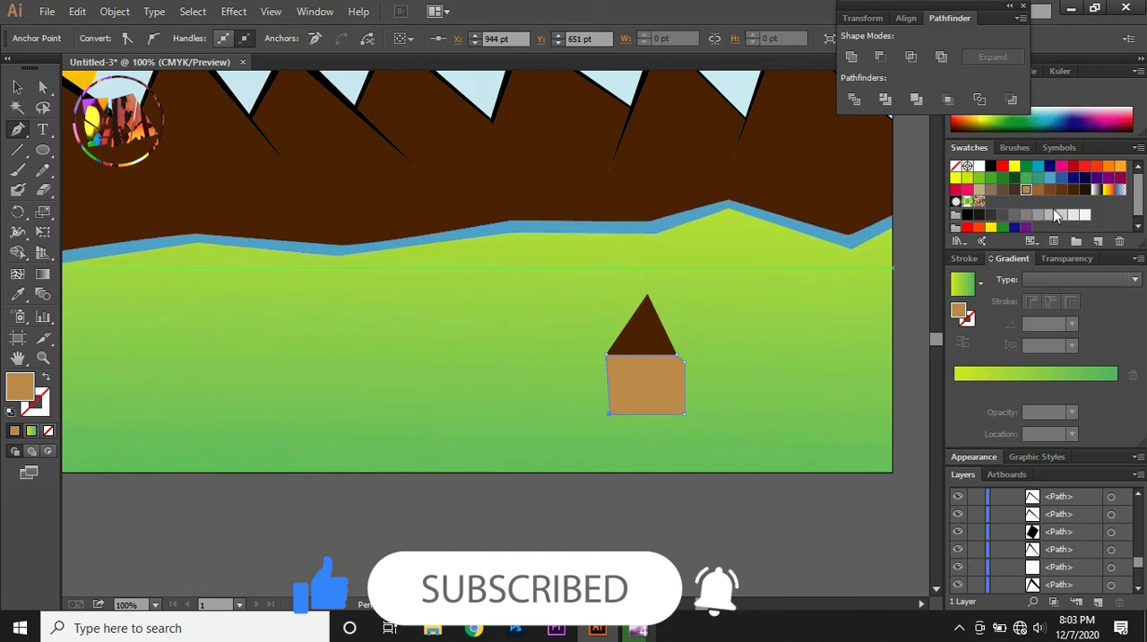
left_click(1050, 190)
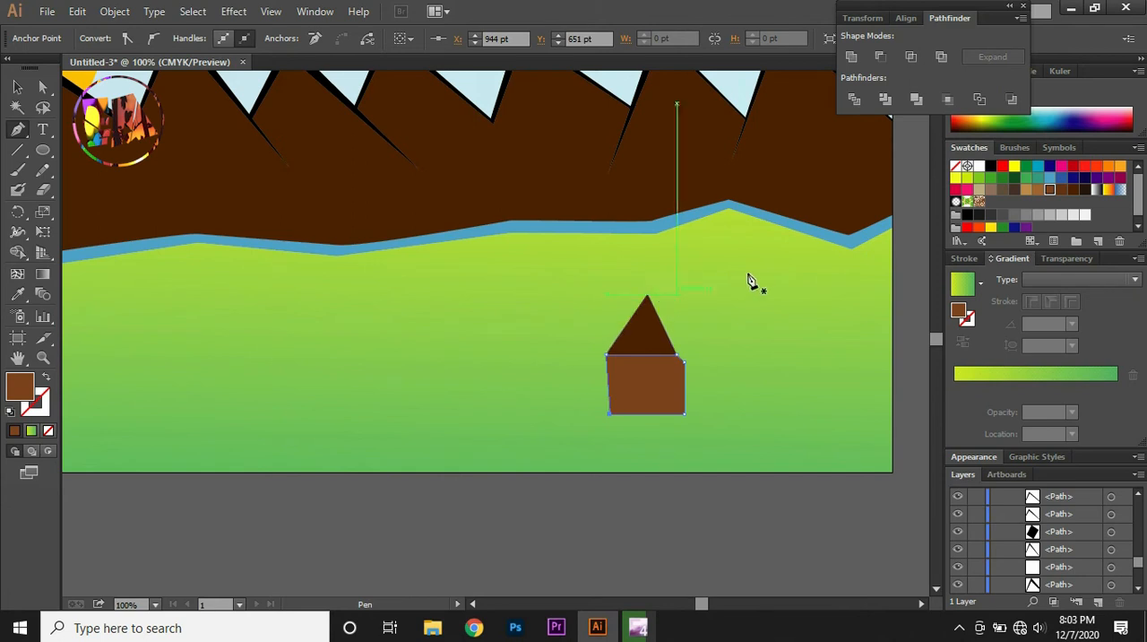
Draw the house's slanted side roof in medium brown with the Pen tool, extending about 207 pt to the right from the gable's peak
left_click(810, 268)
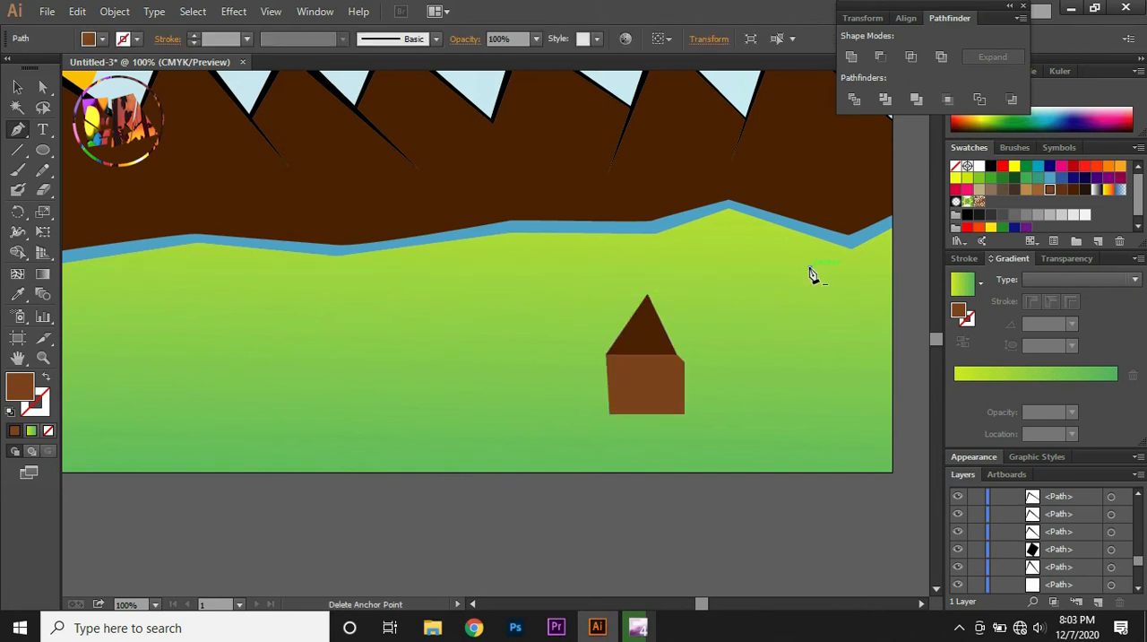
left_click(648, 295)
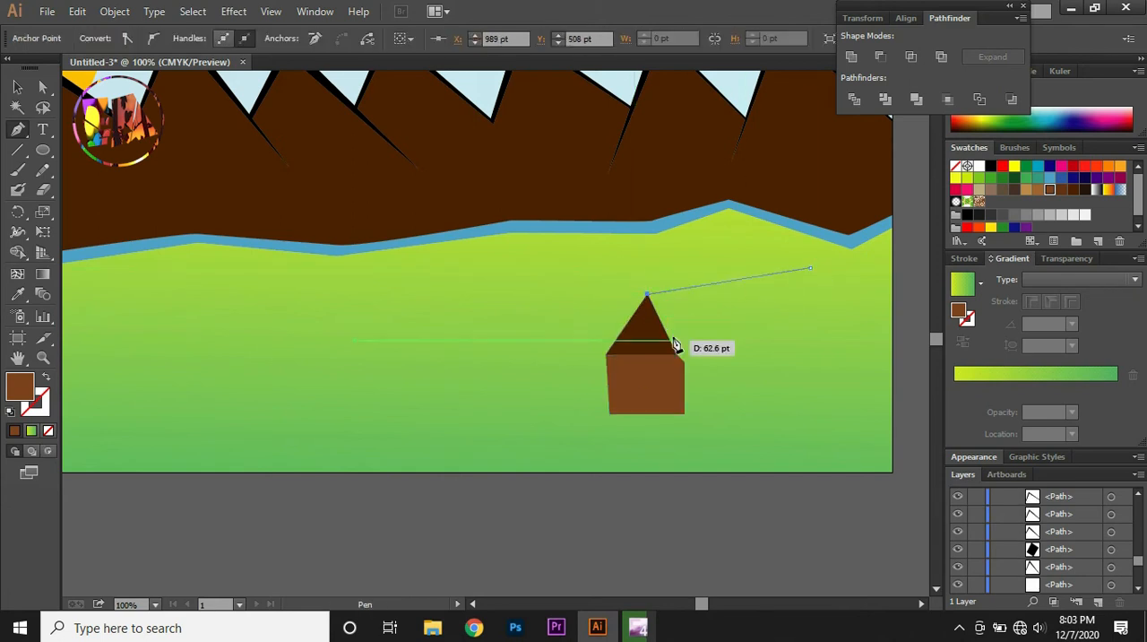
left_click(677, 356)
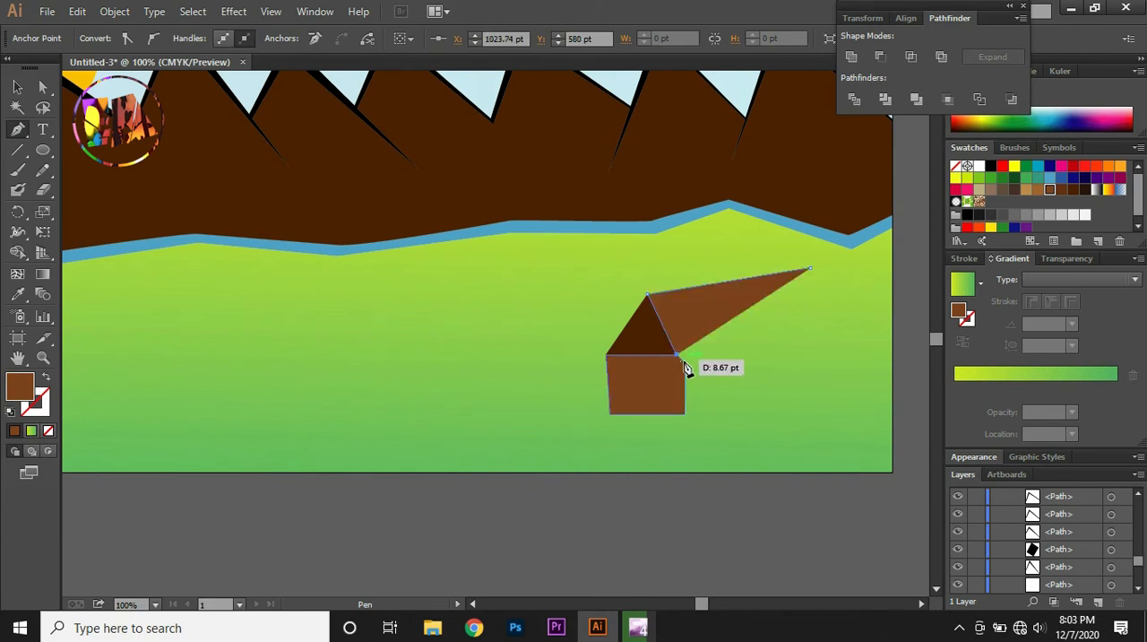
left_click(685, 362)
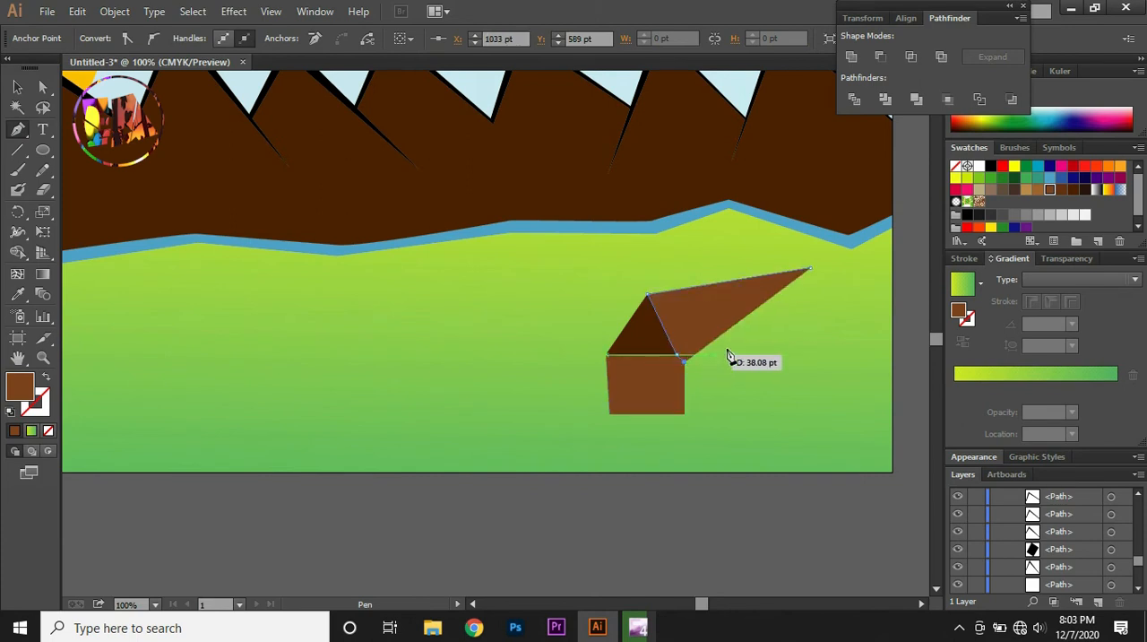
left_click(821, 323)
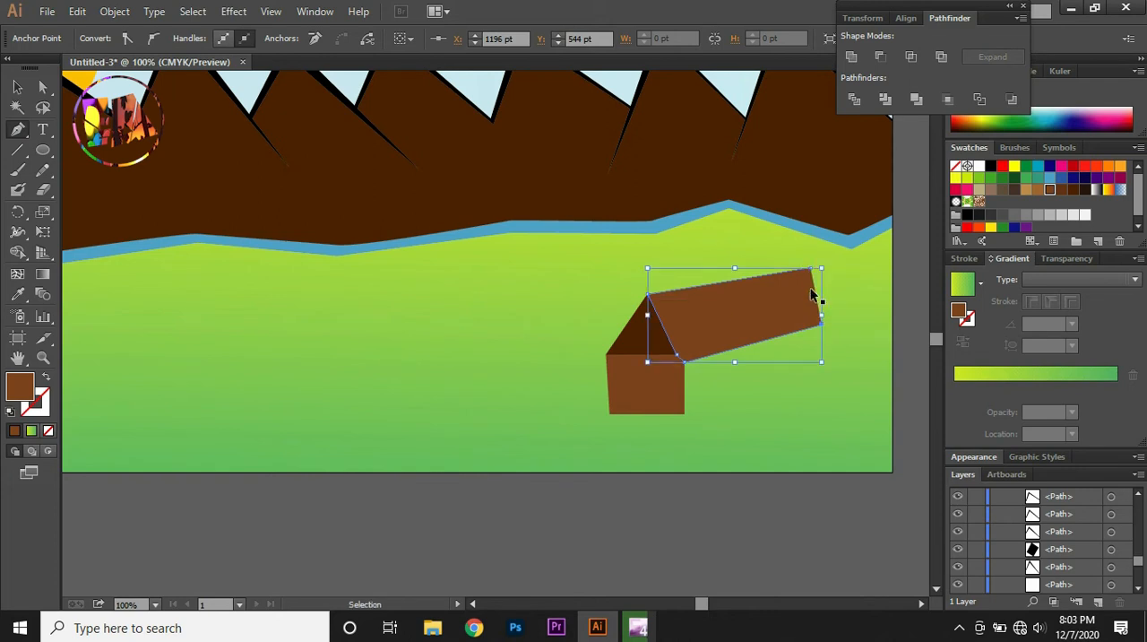
Undo the roof's last corner, redraw it slightly lower with the Pen tool, close the shape and fill it with bright red
key("ctrl+z")
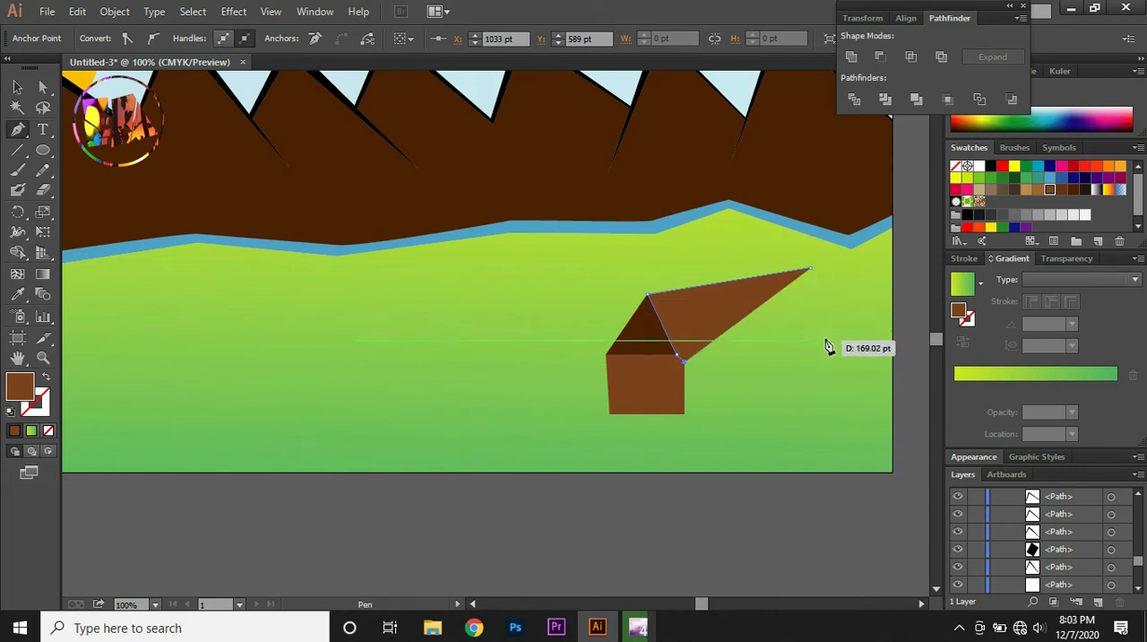
left_click(825, 341)
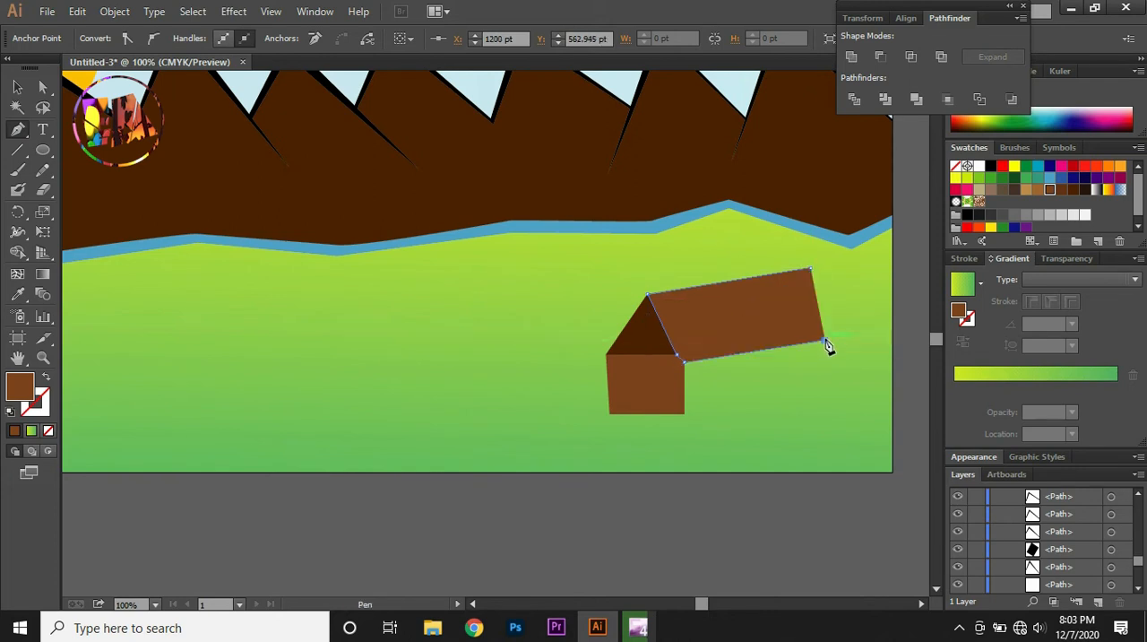
left_click(812, 271)
left_click(1097, 168)
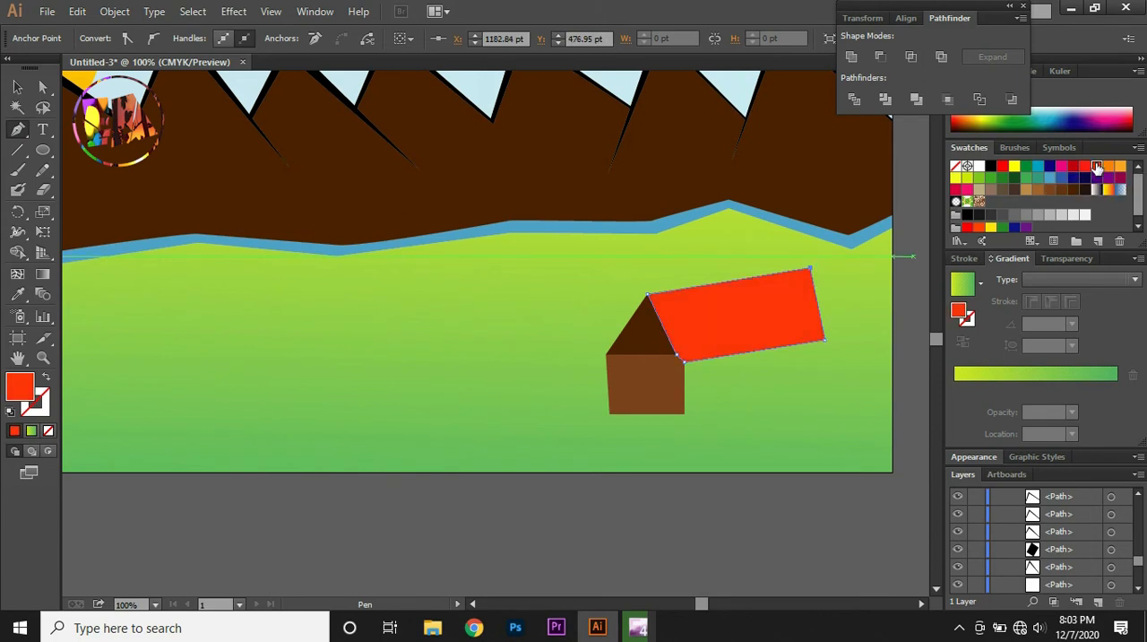
left_click(1085, 167)
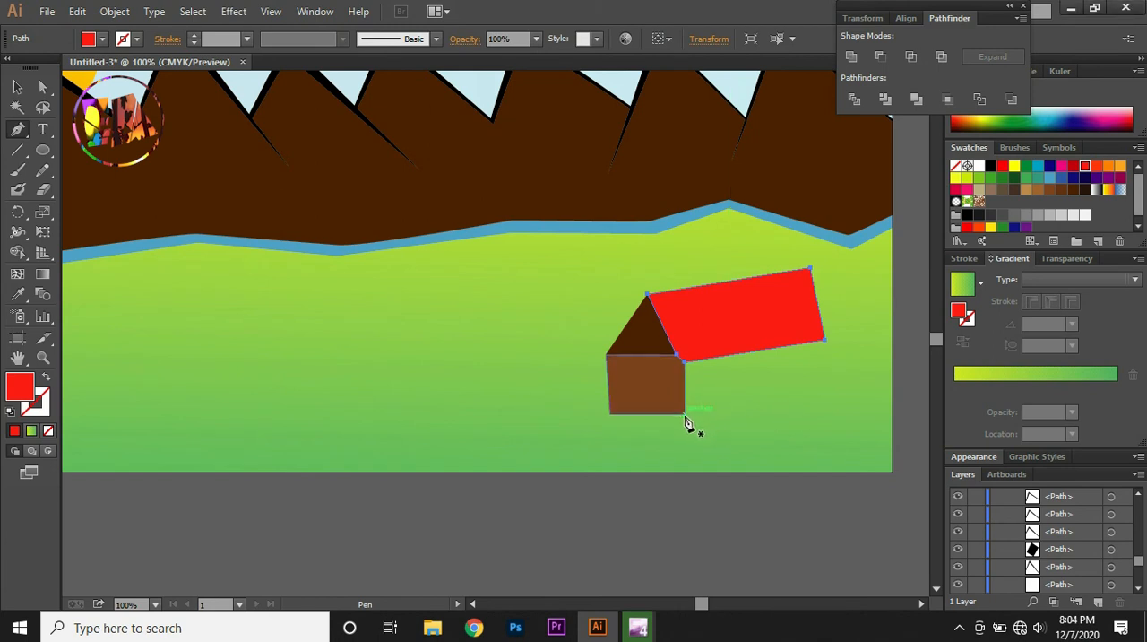
Draw the house's side wall under the red roof with the Pen tool, about 167 pt wide, and fill it with light tan brown
left_click(683, 413)
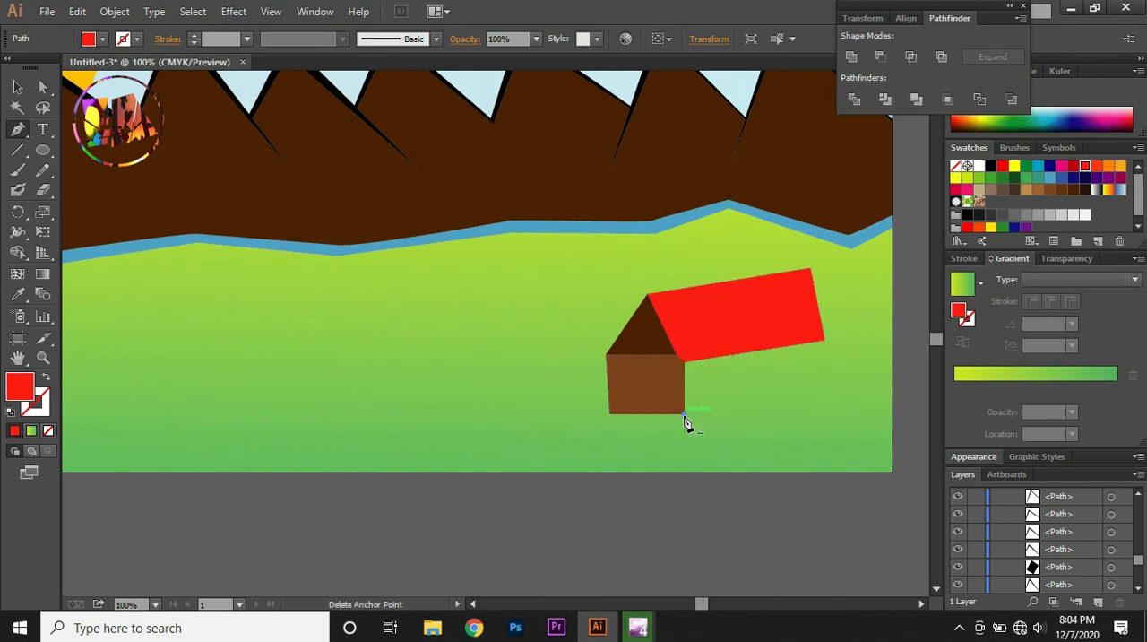
left_click(825, 410)
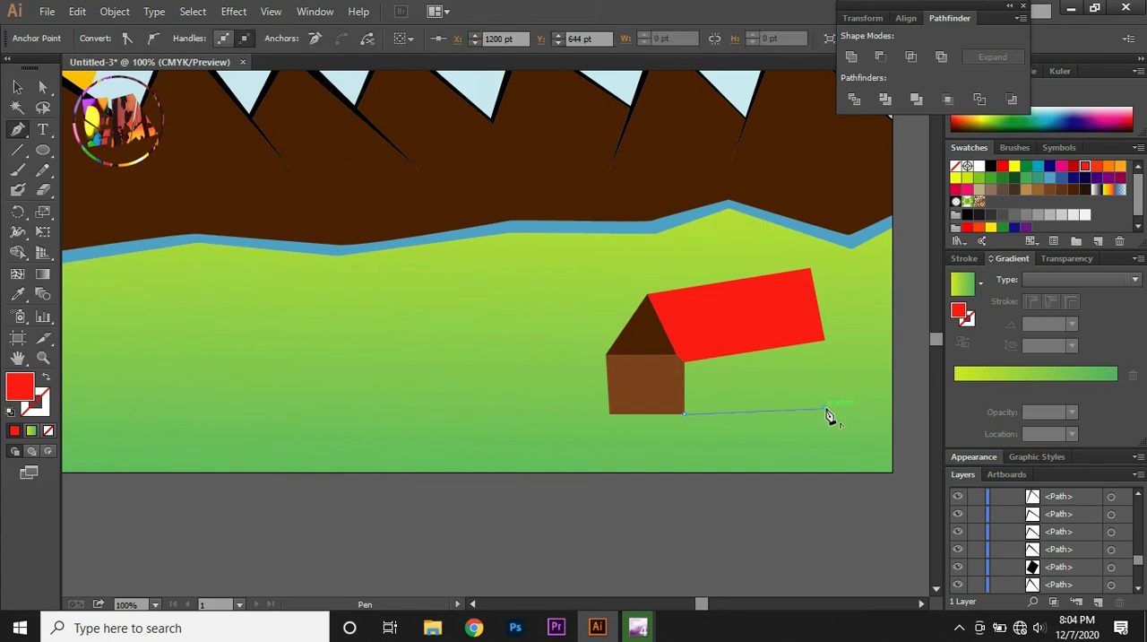
left_click(824, 349)
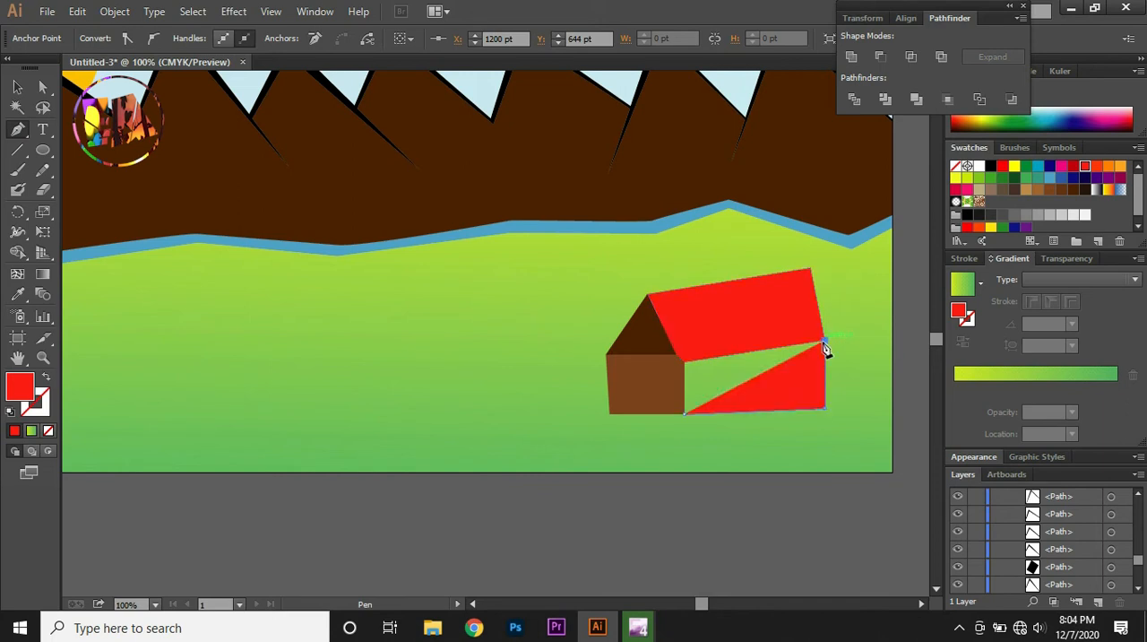
left_click(685, 365)
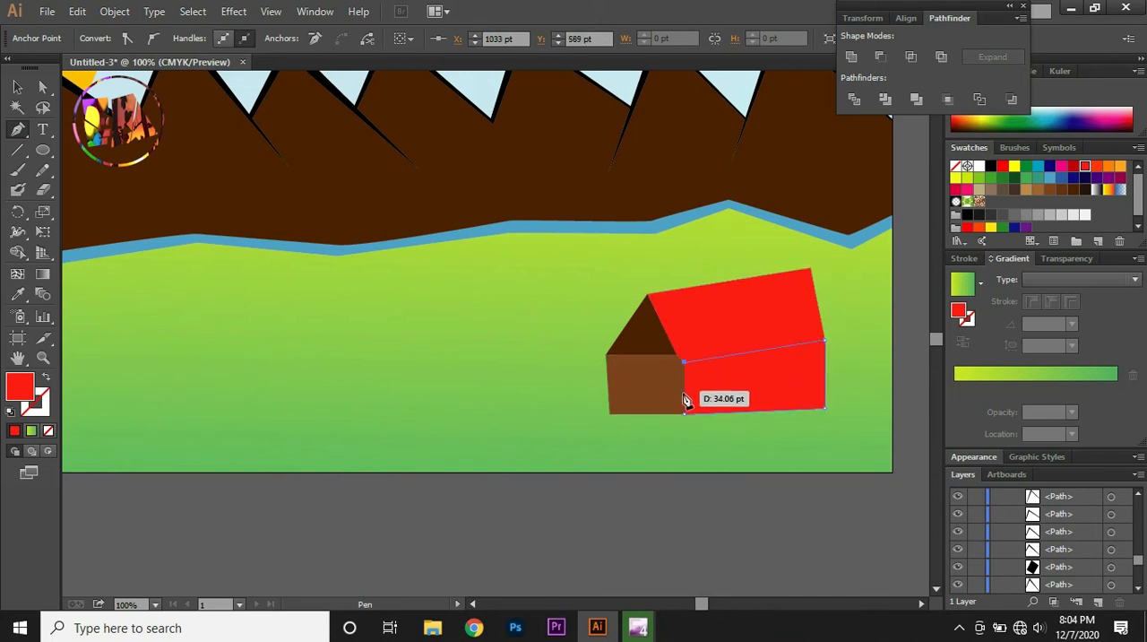
left_click(686, 419)
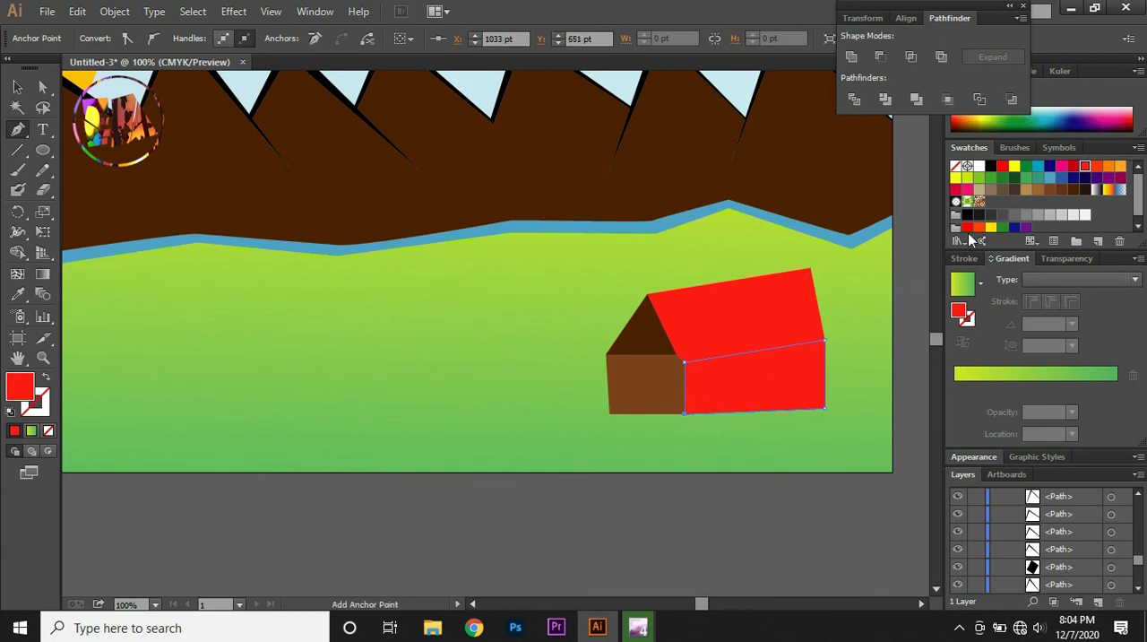
left_click(1037, 191)
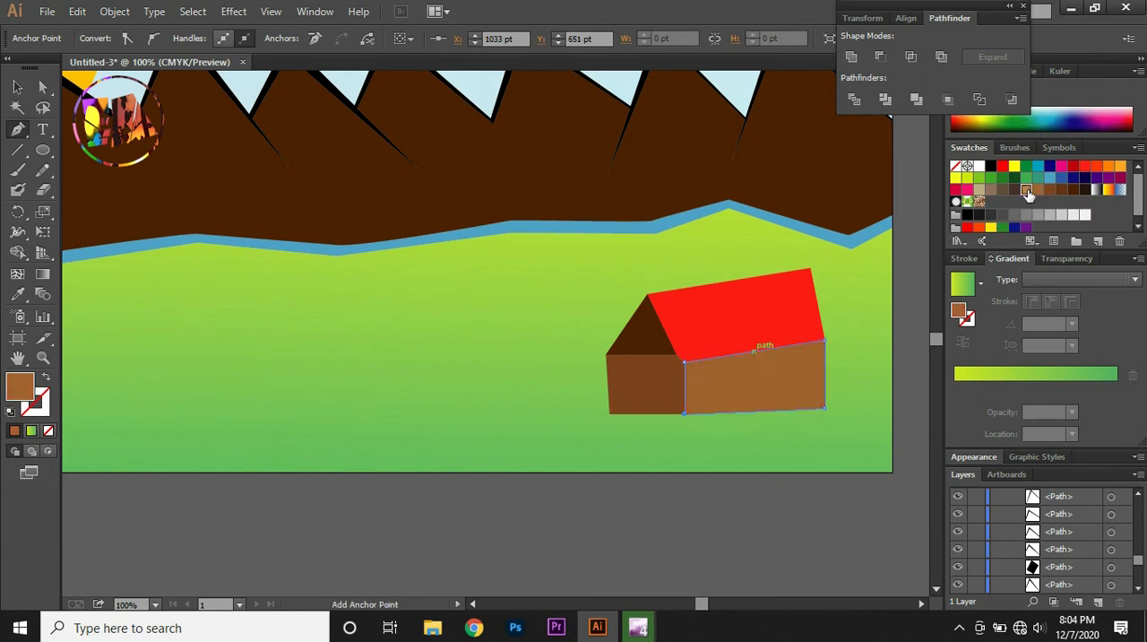
left_click(1027, 190)
key("v")
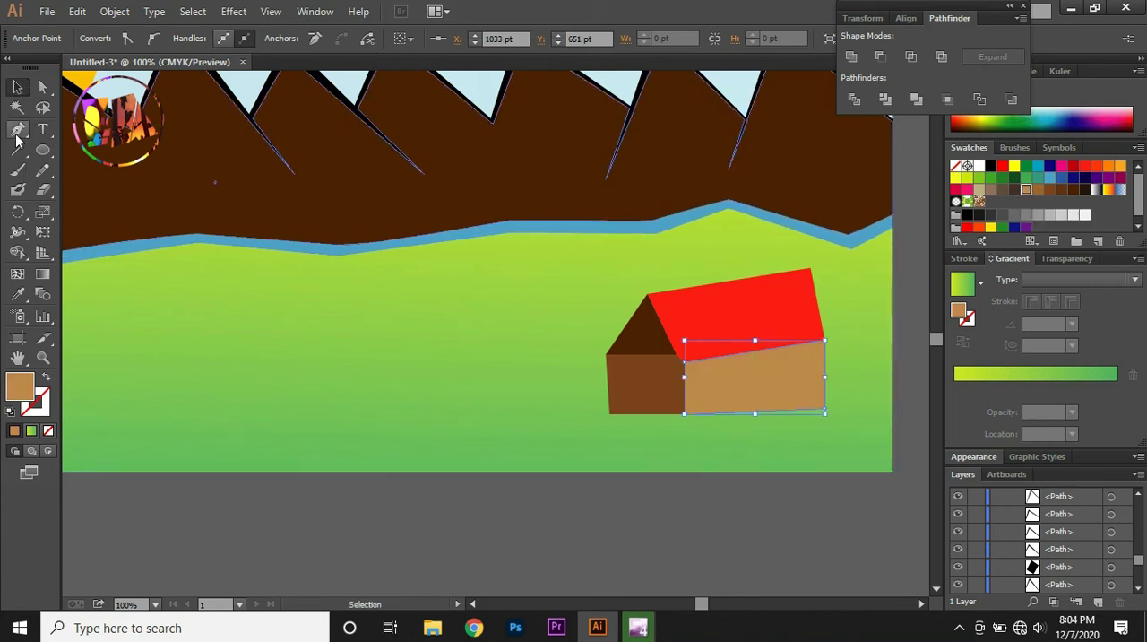
Draw a slanted door about 34 pt wide and 44 pt tall on the front wall with the Pen tool, fill it black and deselect it
left_click(17, 129)
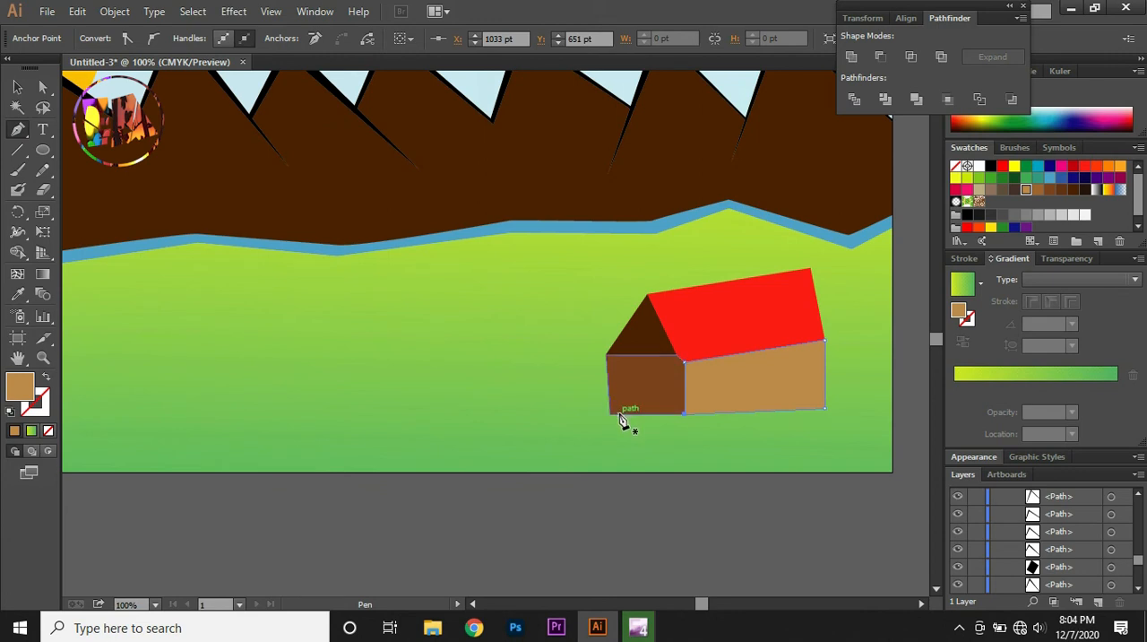
left_click_drag(619, 414, 627, 385)
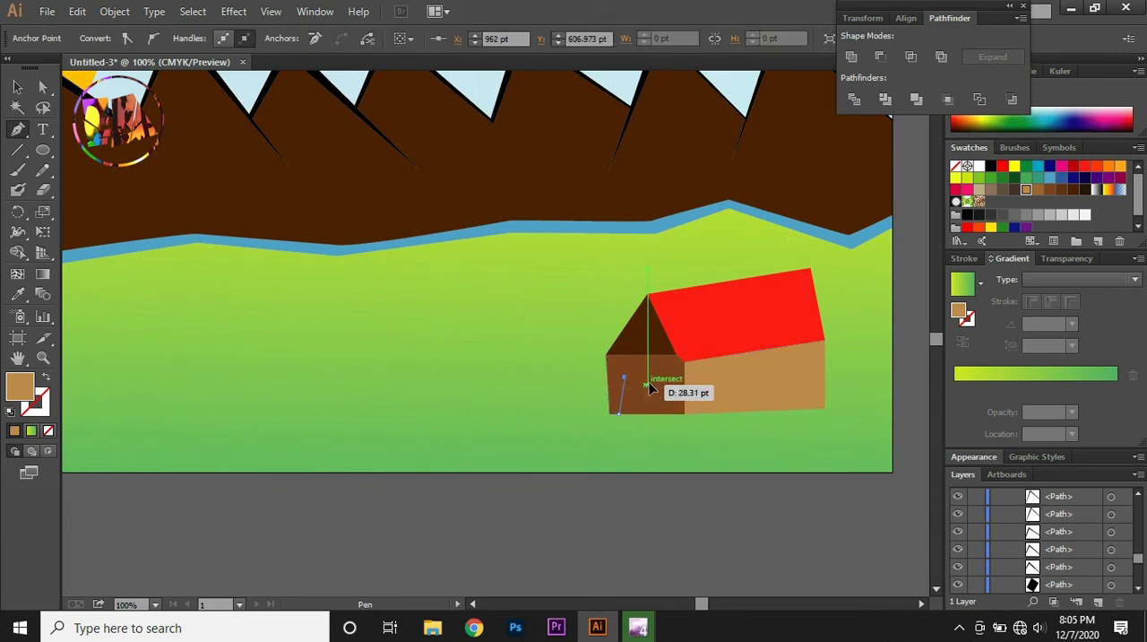
left_click(647, 385)
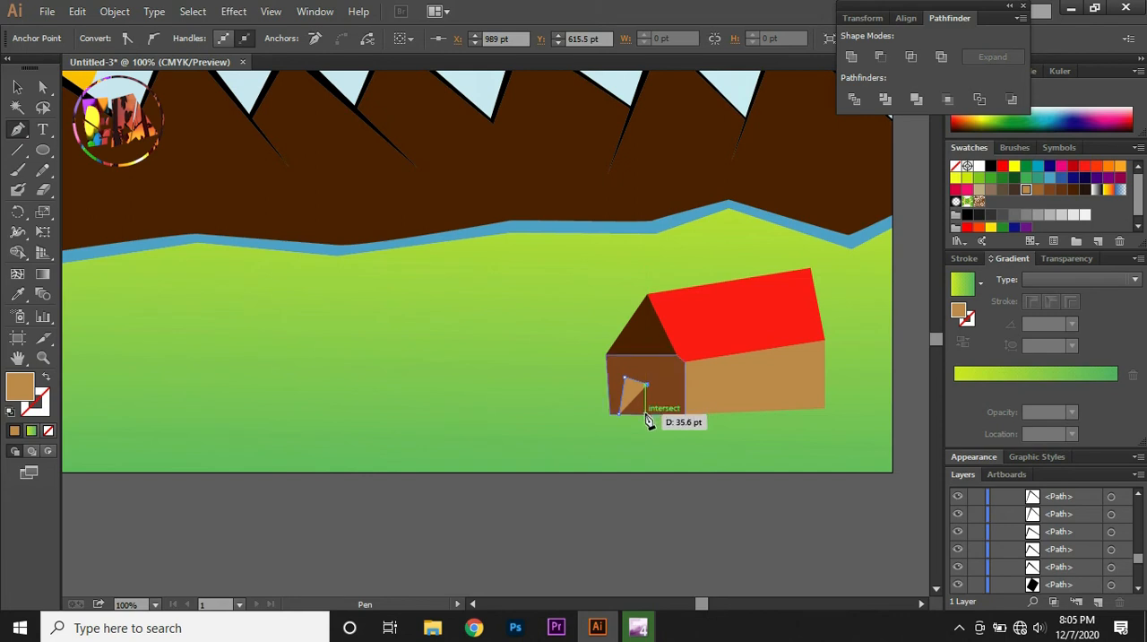
left_click(646, 414)
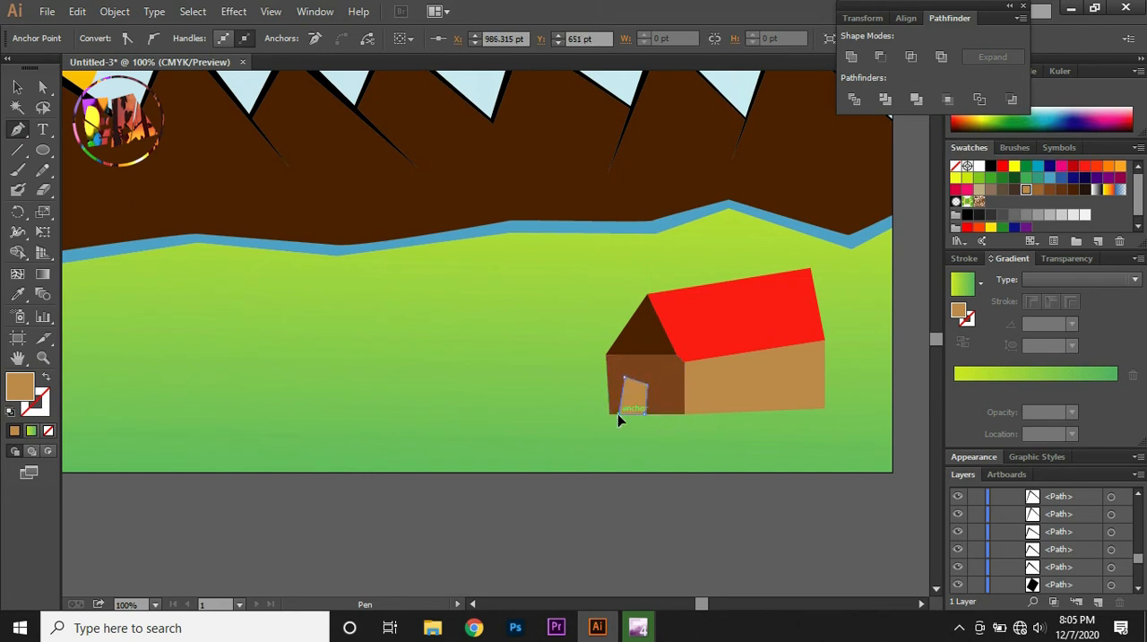
left_click(618, 414)
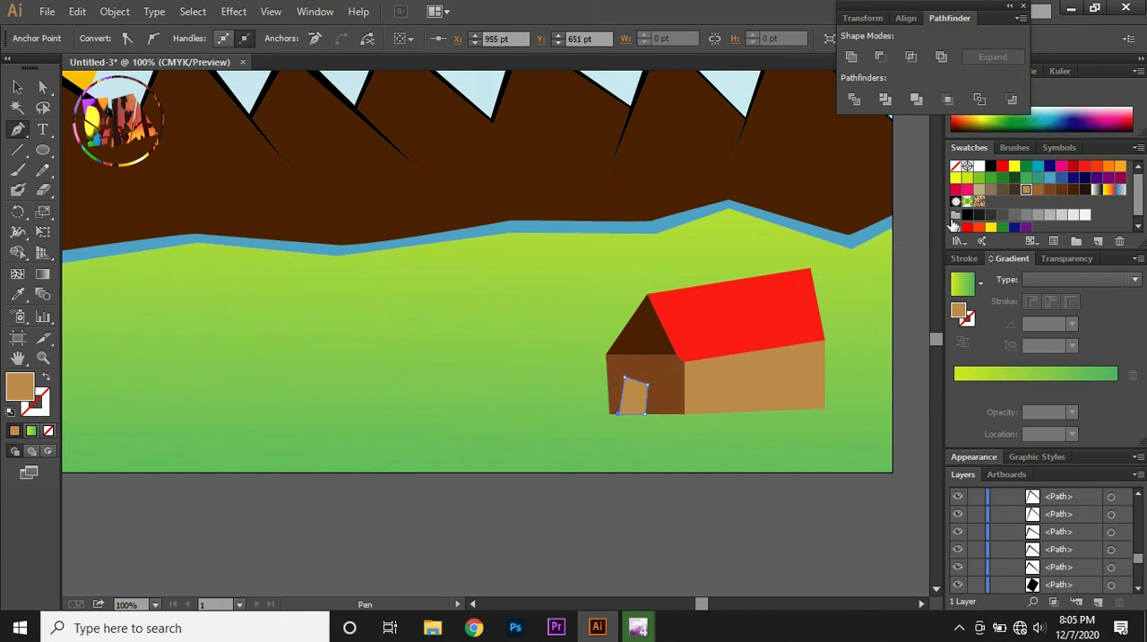
left_click(991, 167)
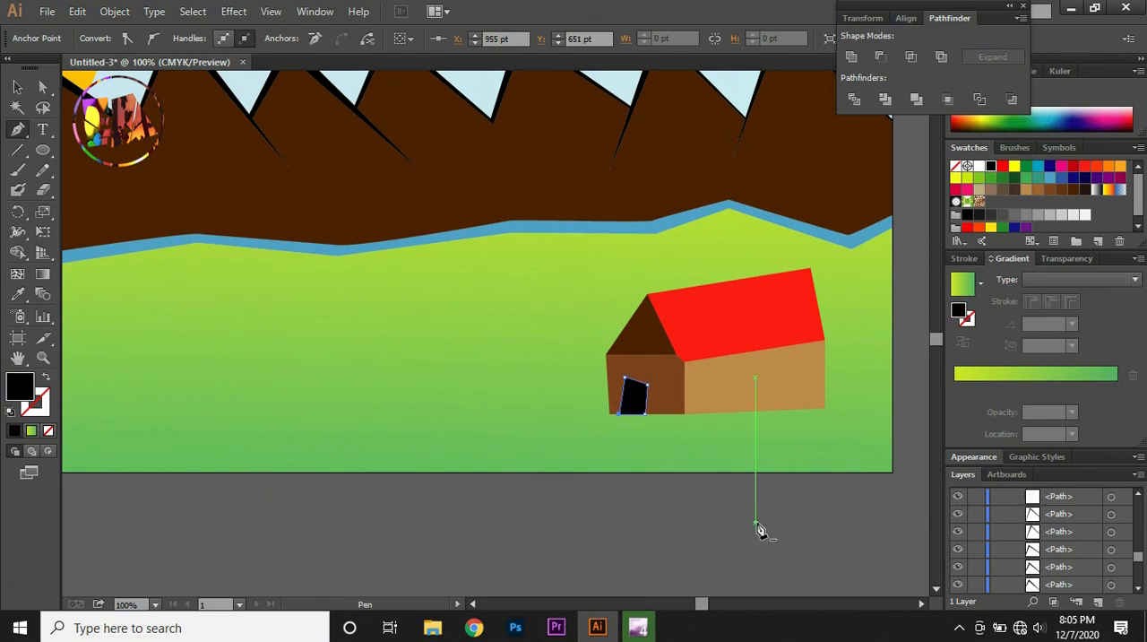
left_click(756, 526)
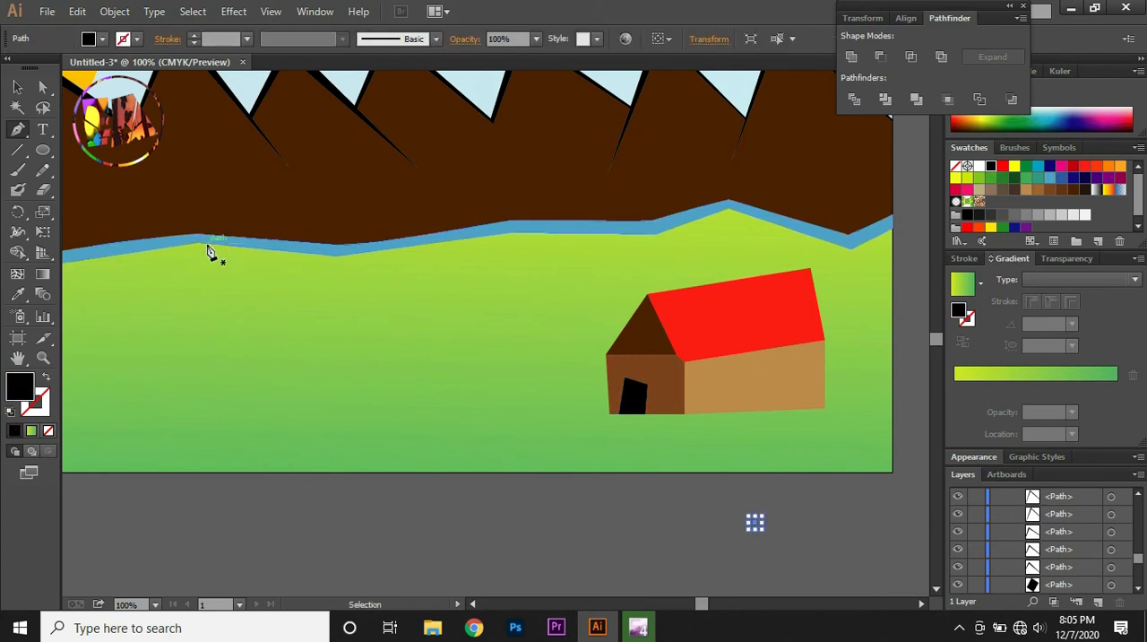
key("ctrl+z")
left_click(17, 86)
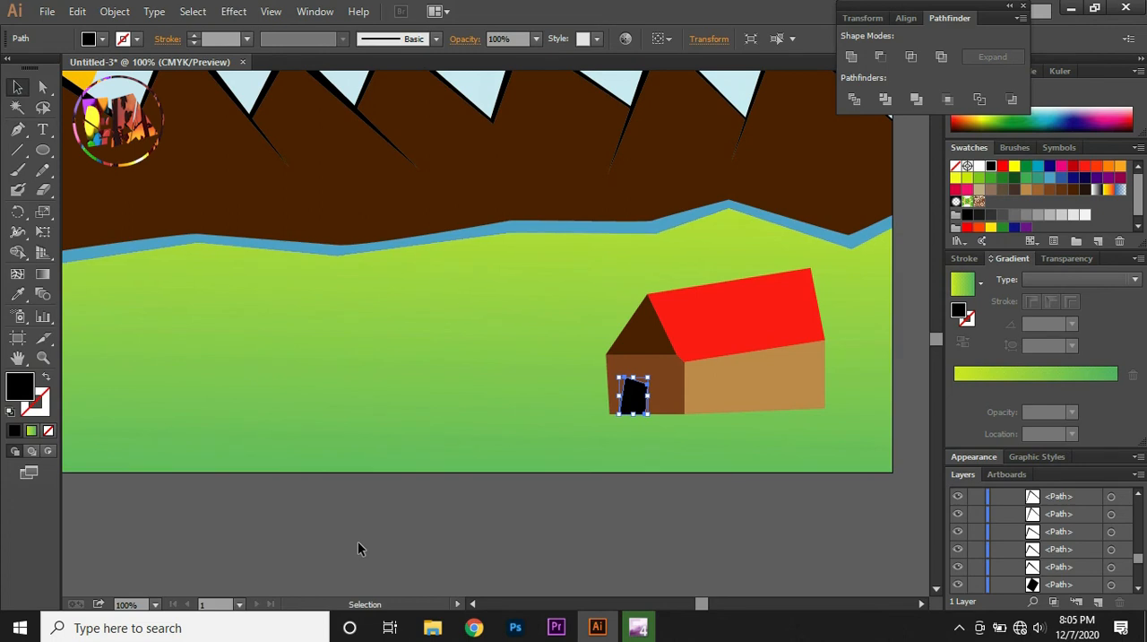
left_click(358, 543)
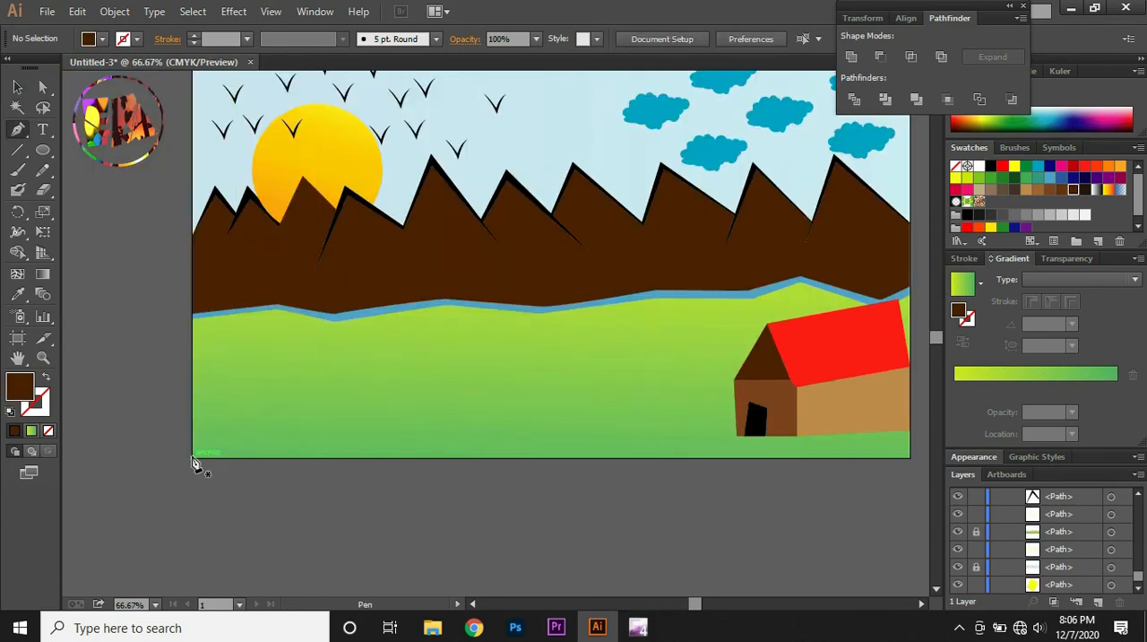
Draw a thin upright grass blade about 70 pt tall in the artboard's bottom-left corner with the Pen tool
left_click(192, 458)
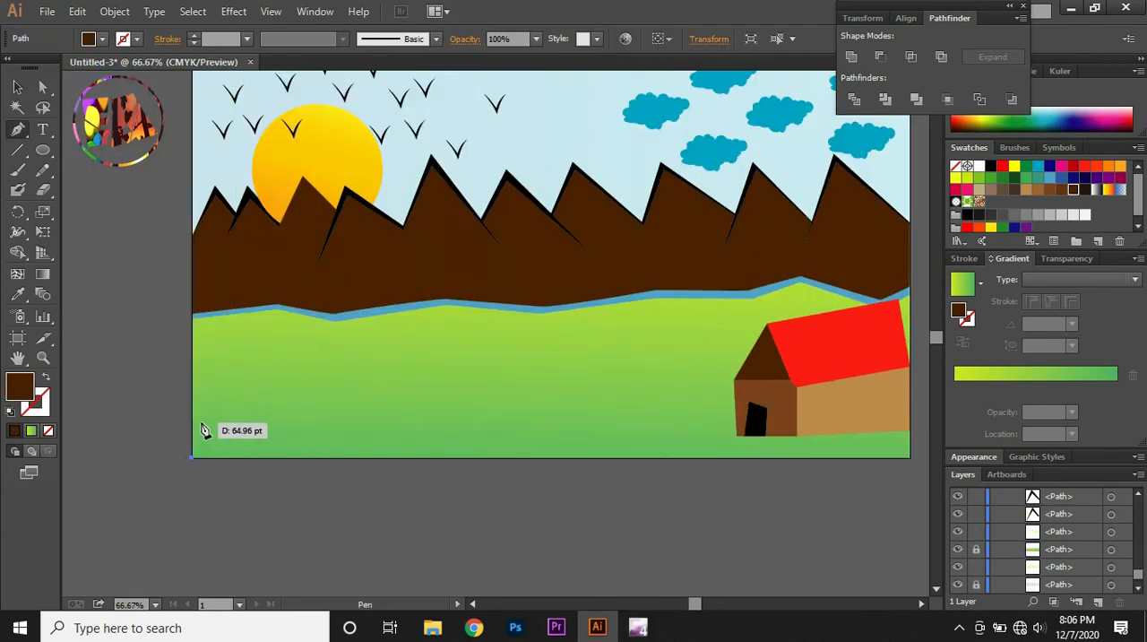
left_click(197, 417)
left_click(206, 408)
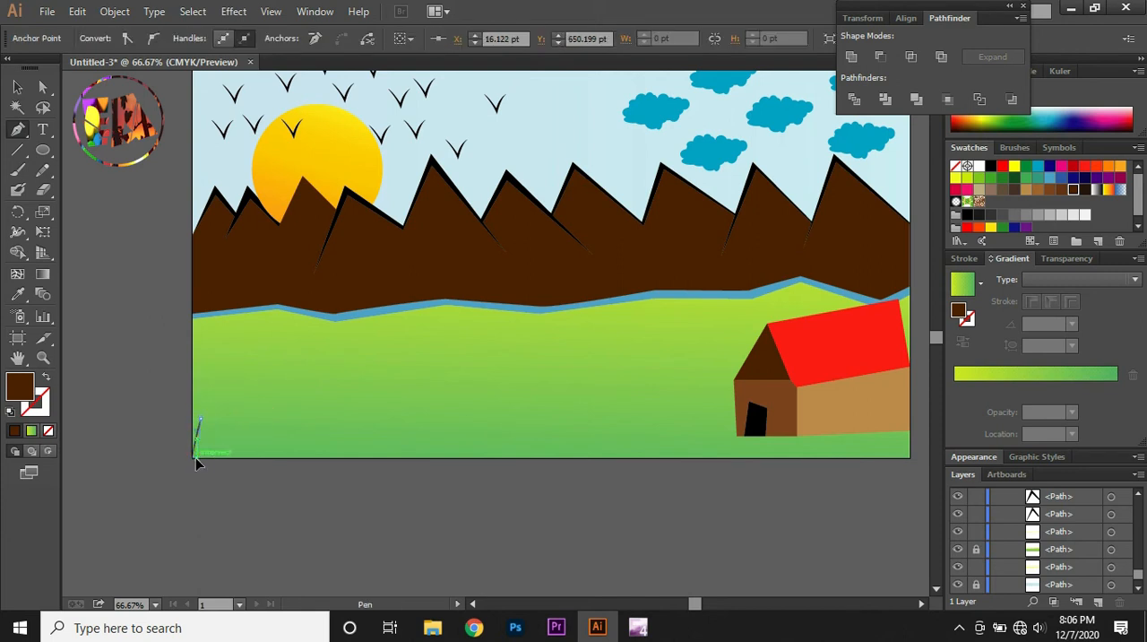
left_click(196, 459)
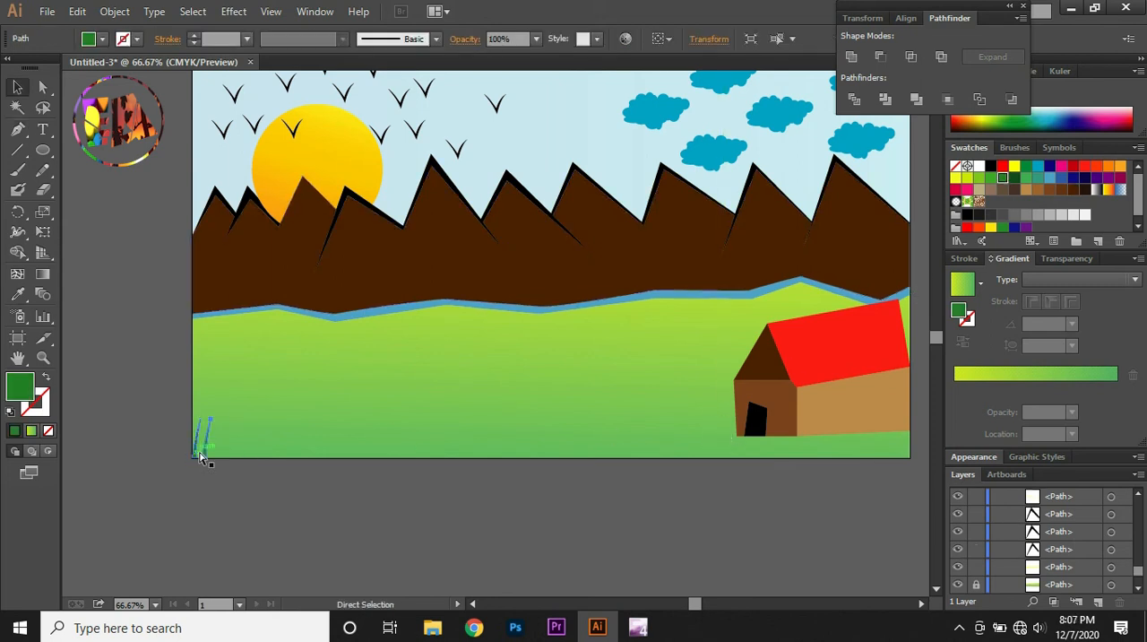
Undo the grass blade's copy and the darker green fill
key("ctrl+z")
key("ctrl+z")
key("ctrl+z")
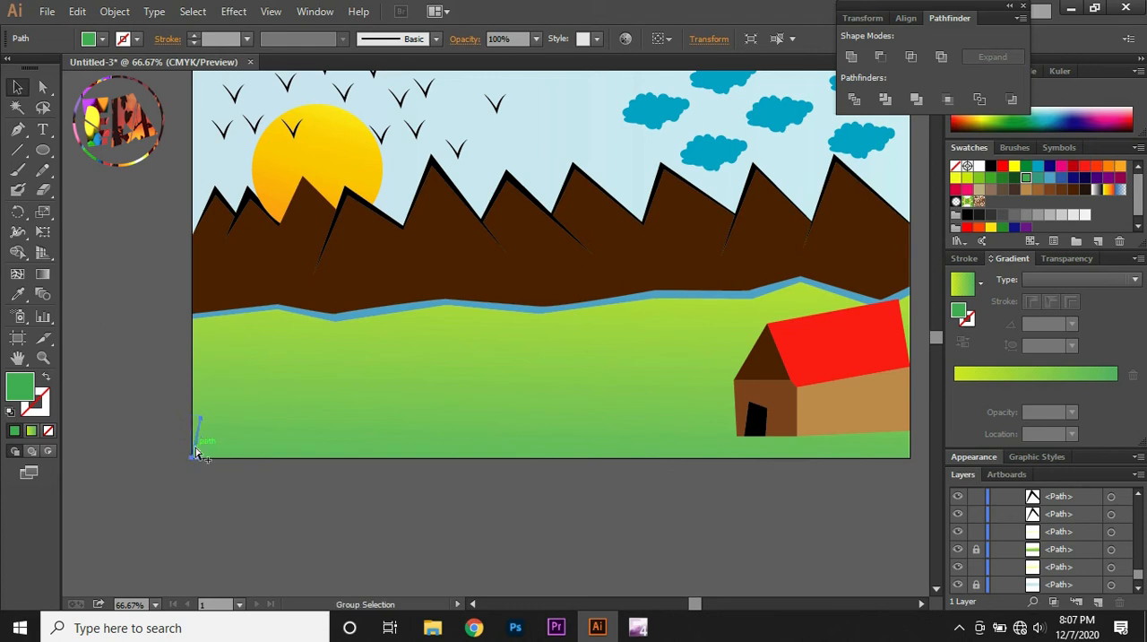
Duplicate the green grass blade slightly to the right and repeat the copy into a dense row nearly as long as the artboard's width
left_click_drag(196, 451, 202, 454)
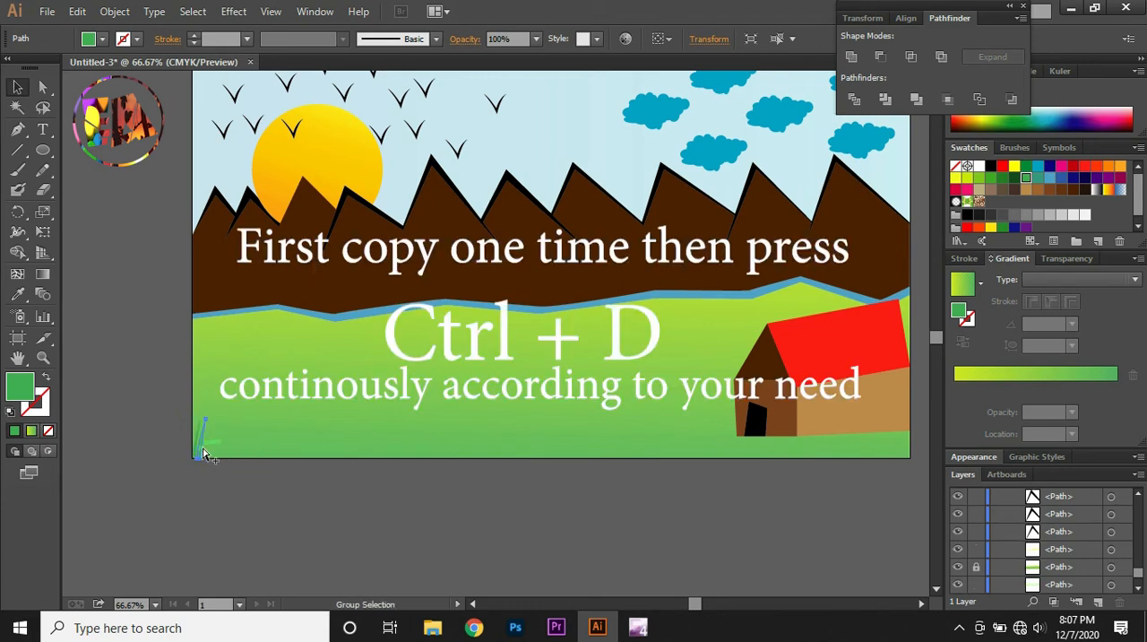
key("ctrl+d")
key("ctrl+d")
key("ctrl+d")
key("ctrl+d")
key("ctrl+d")
key("ctrl+d")
key("ctrl+d")
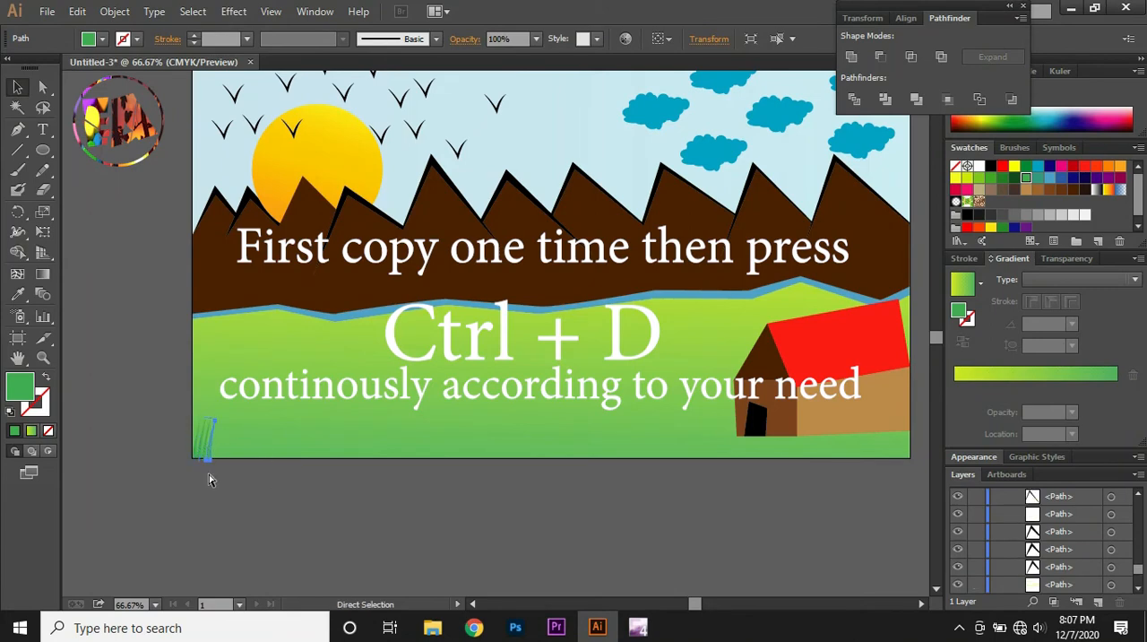
key("ctrl+d")
key("ctrl+d")
key("ctrl+d")
key("ctrl+d")
key("ctrl+d")
key("ctrl+d")
key("ctrl+d")
key("ctrl+d")
key("ctrl+d")
key("ctrl+d")
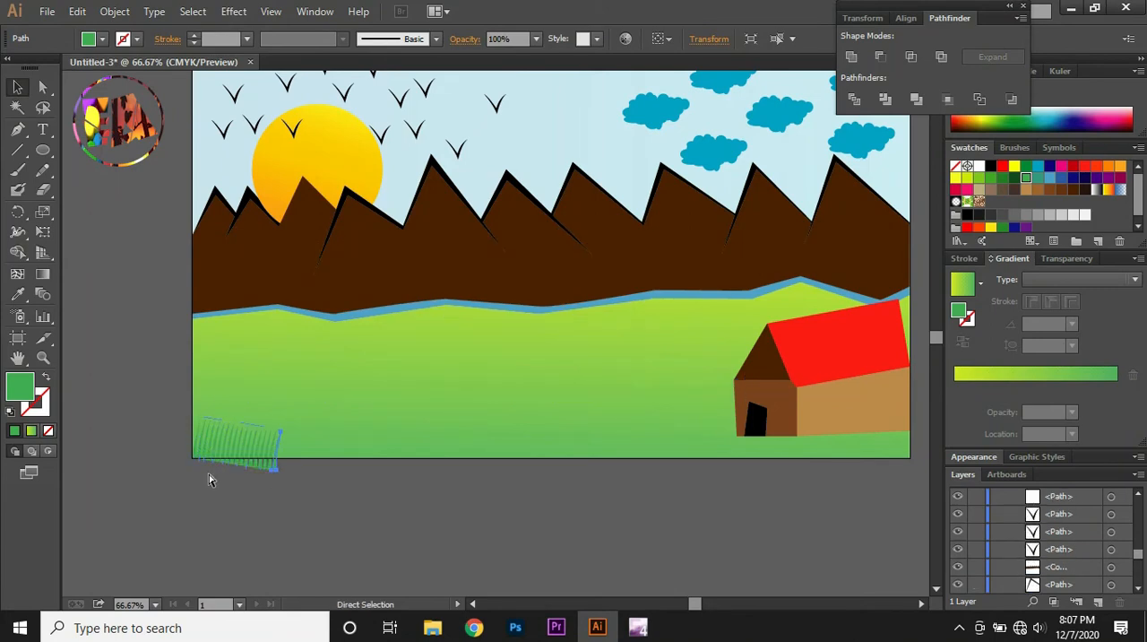
key("ctrl+d")
key("ctrl+d")
key("ctrl+d")
key("ctrl+d")
key("ctrl+d")
key("ctrl+d")
key("ctrl+d")
key("ctrl+d")
key("ctrl+d")
key("ctrl+d")
key("ctrl+d")
key("ctrl+d")
key("ctrl+d")
key("ctrl+d")
key("ctrl+d")
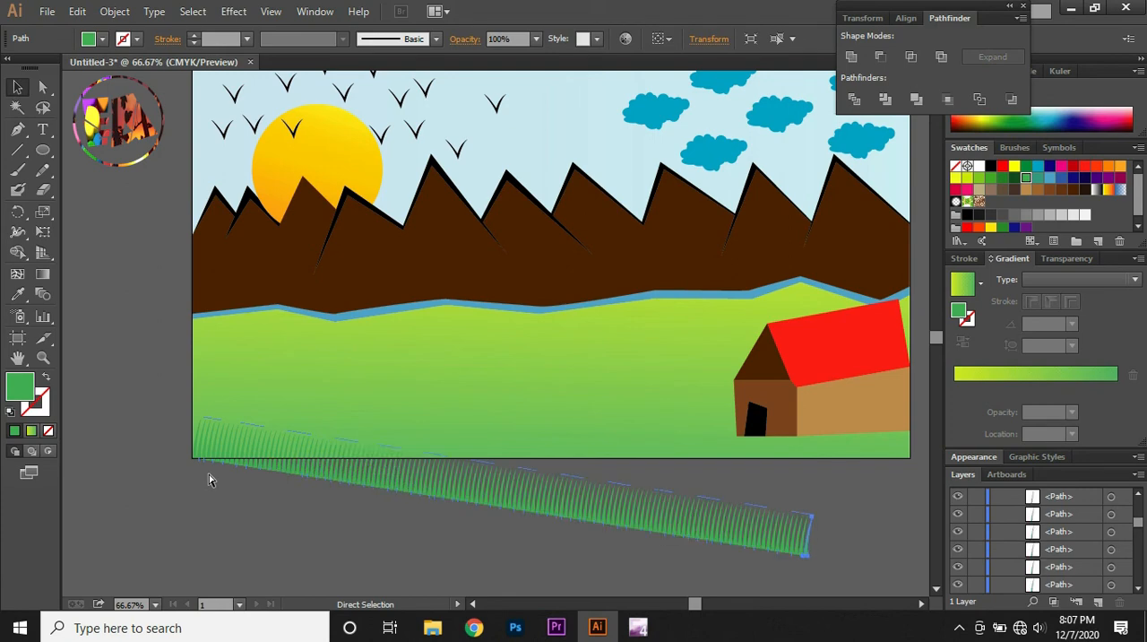
Select all the grass blades and rotate the slanting row until it runs almost horizontally below the artboard
key("v")
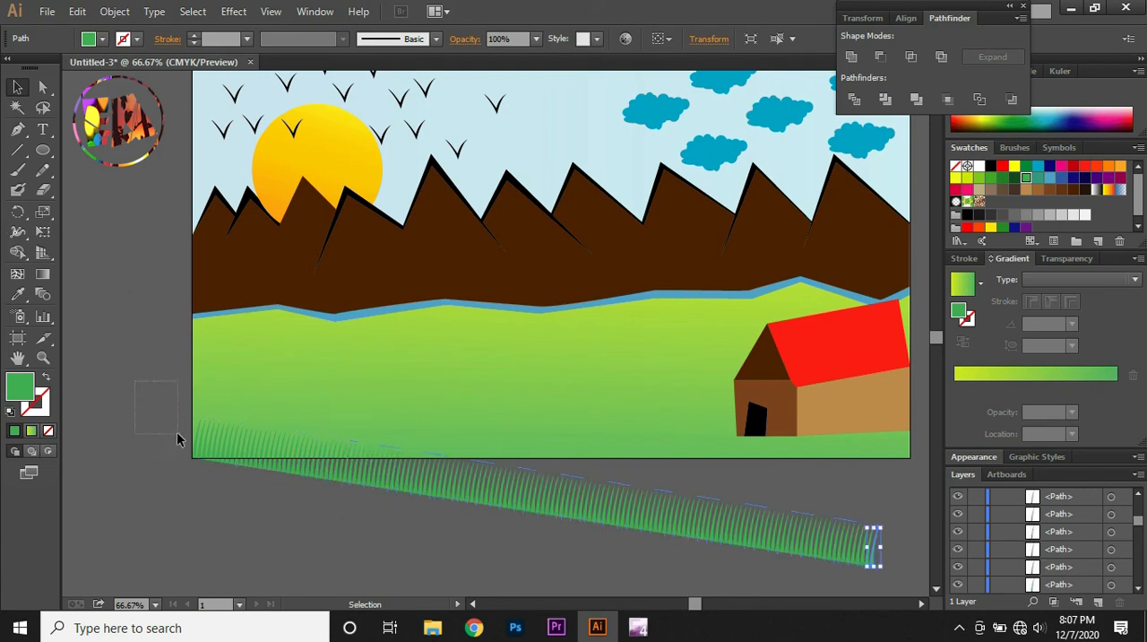
left_click_drag(176, 431, 168, 460)
left_click_drag(479, 555, 484, 556)
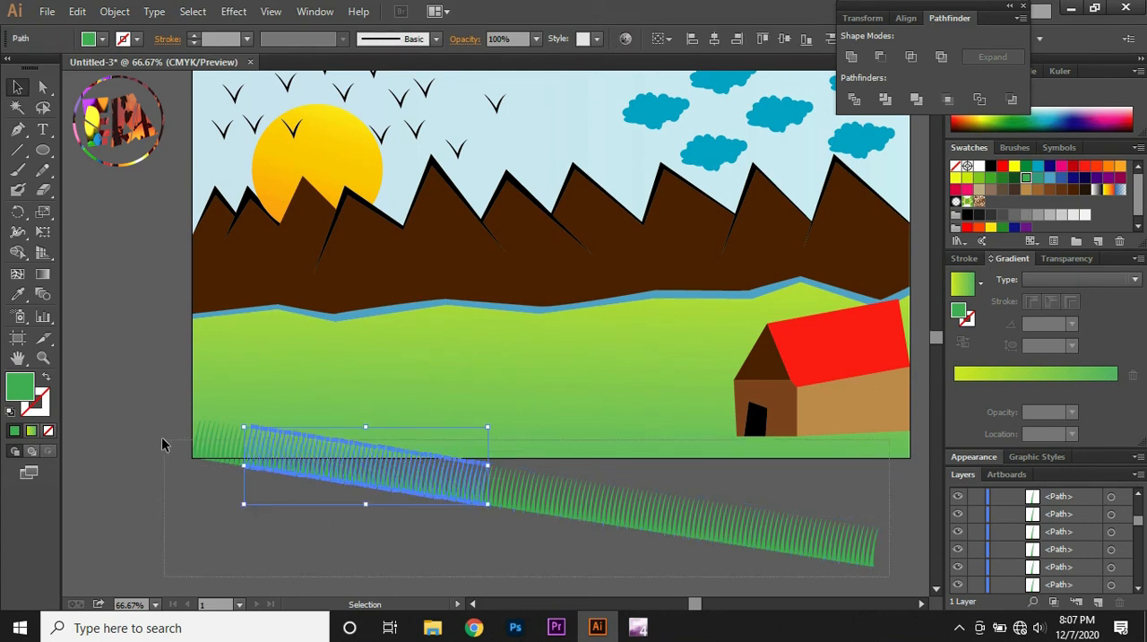
left_click_drag(162, 437, 159, 435)
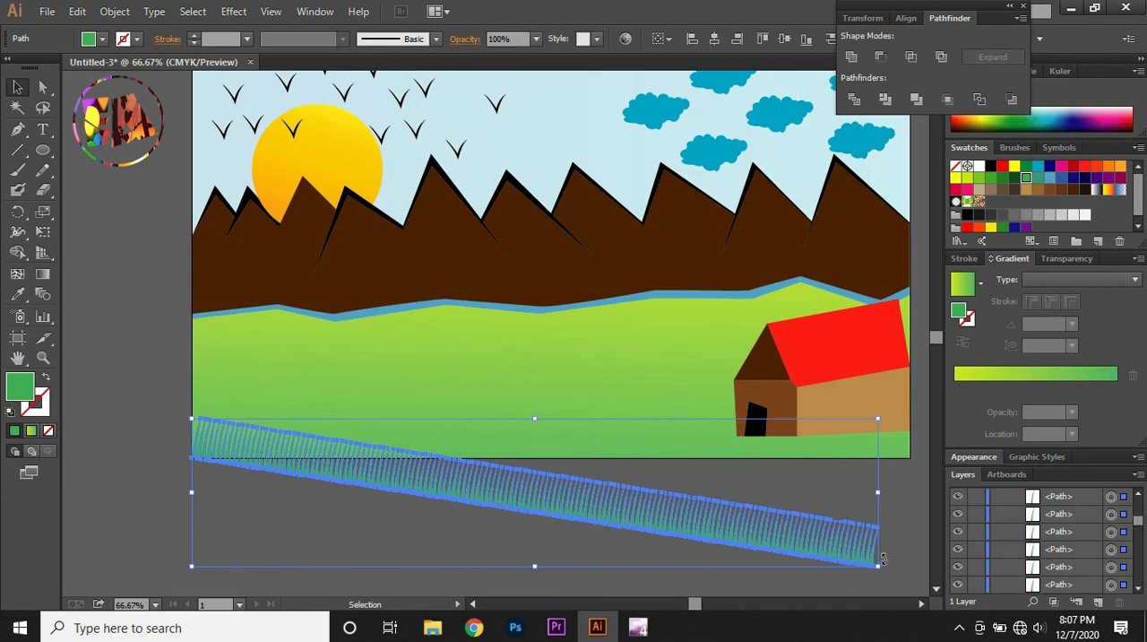
left_click_drag(883, 559, 869, 505)
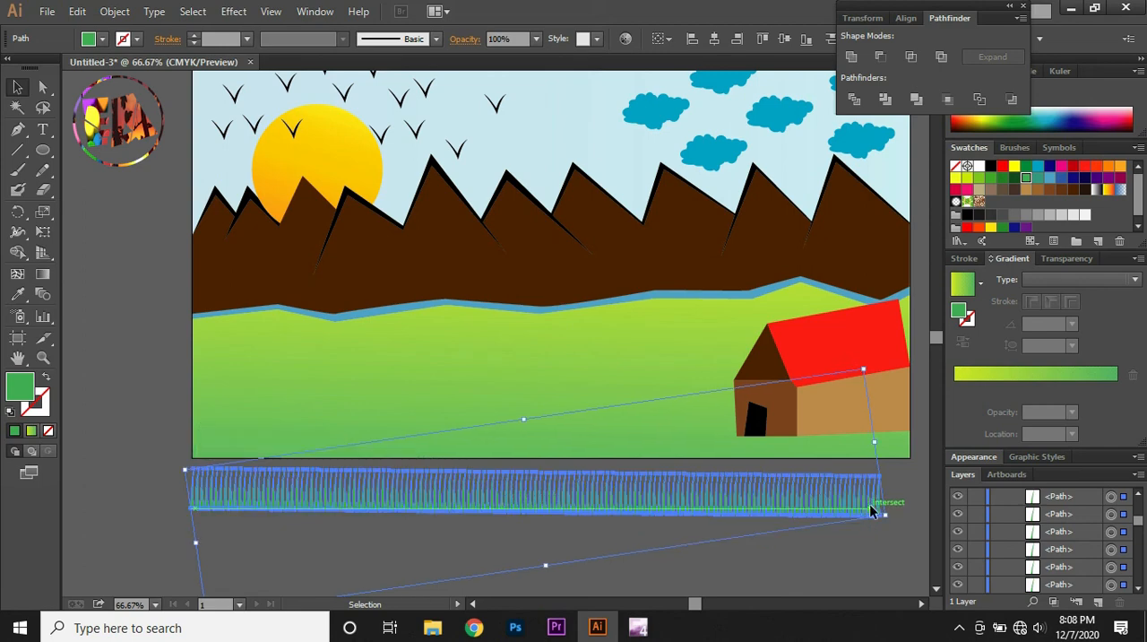
Move the grass row up onto the artboard's bottom edge and stretch it to the artboard's right edge
key("Up")
key("Up")
key("Up")
key("Up")
key("Up")
key("Up")
key("Up")
key("Up")
key("Up")
key("Up")
key("Up")
key("Up")
key("Up")
key("Up")
key("Up")
key("Up")
key("Up")
key("Up")
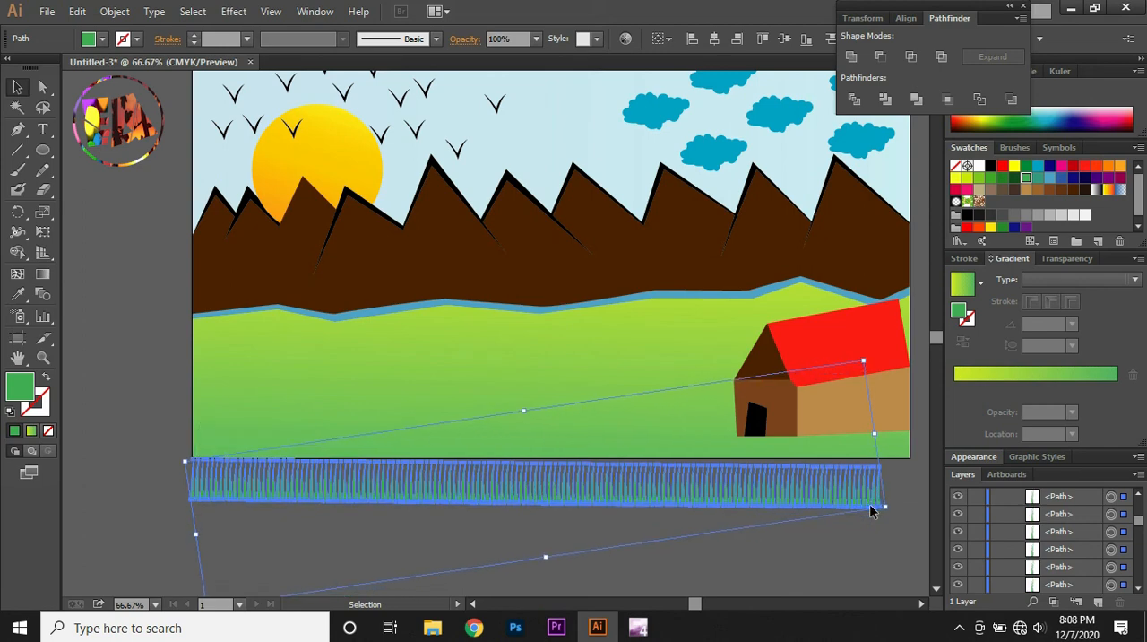
key("Up")
key("Up")
key("Up")
key("Up")
key("Up")
key("Up")
key("Up")
key("Up")
key("Up")
key("Up")
key("Up")
key("Up")
key("Up")
key("Up")
key("Up")
key("Up")
key("Up")
key("Up")
key("Up")
key("Up")
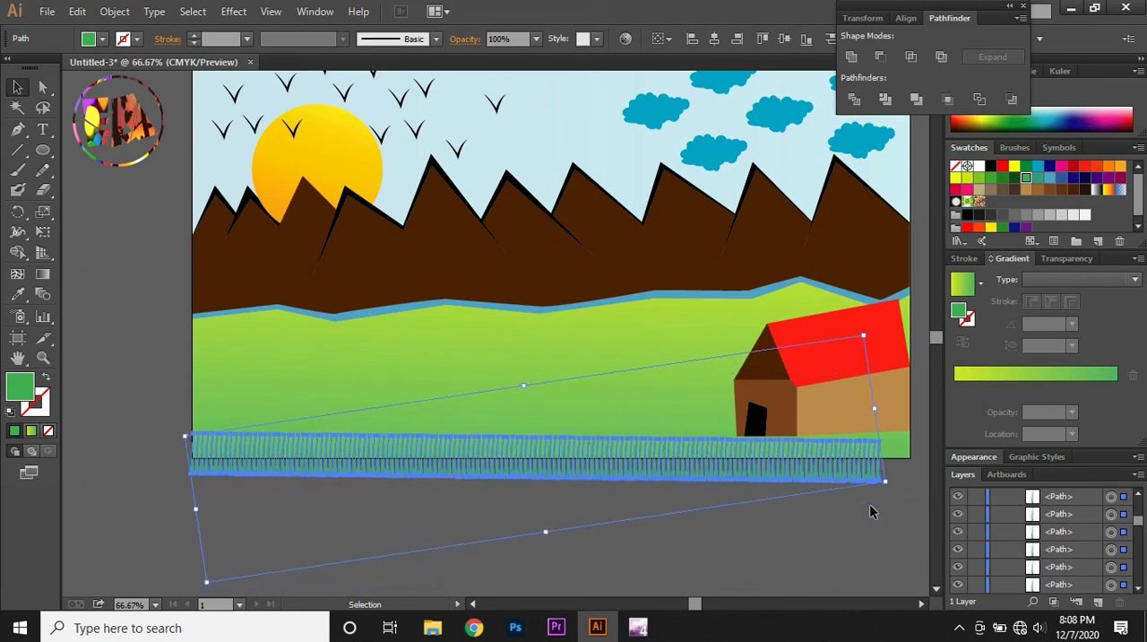
key("Up")
key("Up")
key("Up")
key("Up")
key("Up")
key("Up")
key("Up")
key("Up")
key("Up")
key("Up")
key("Up")
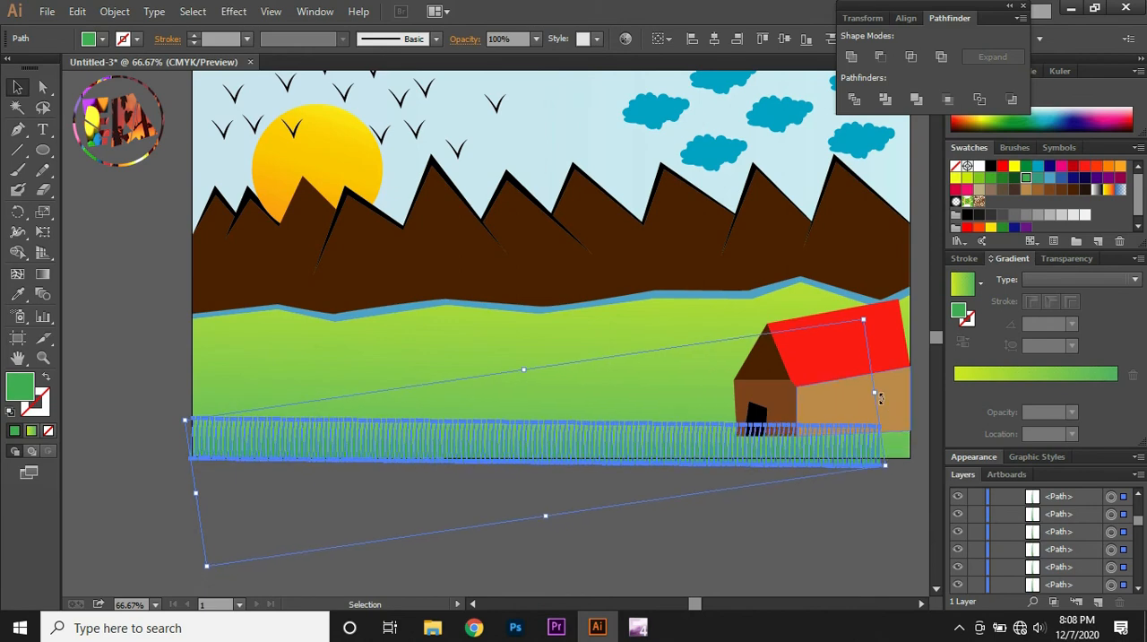
left_click_drag(875, 393, 909, 394)
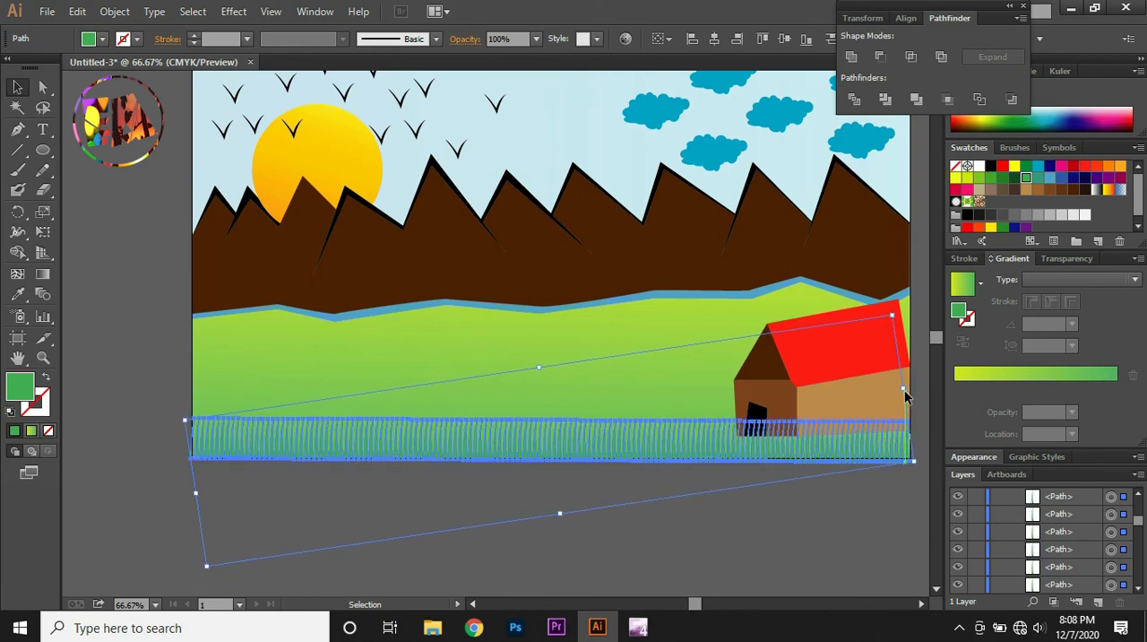
Select all parts of the house and nudge it slightly upward so its base sits at the tops of the grass
left_click(740, 563)
left_click_drag(700, 331, 842, 407)
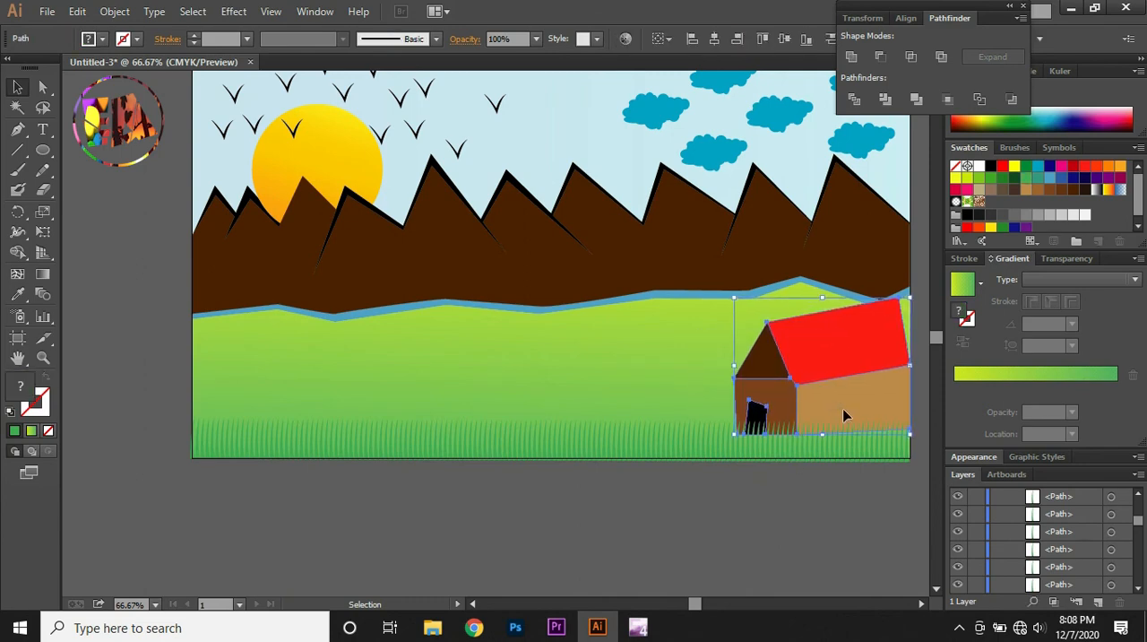
key("Up")
key("Up")
key("Up")
key("Up")
key("Up")
key("Up")
key("Up")
key("Up")
key("Up")
key("Up")
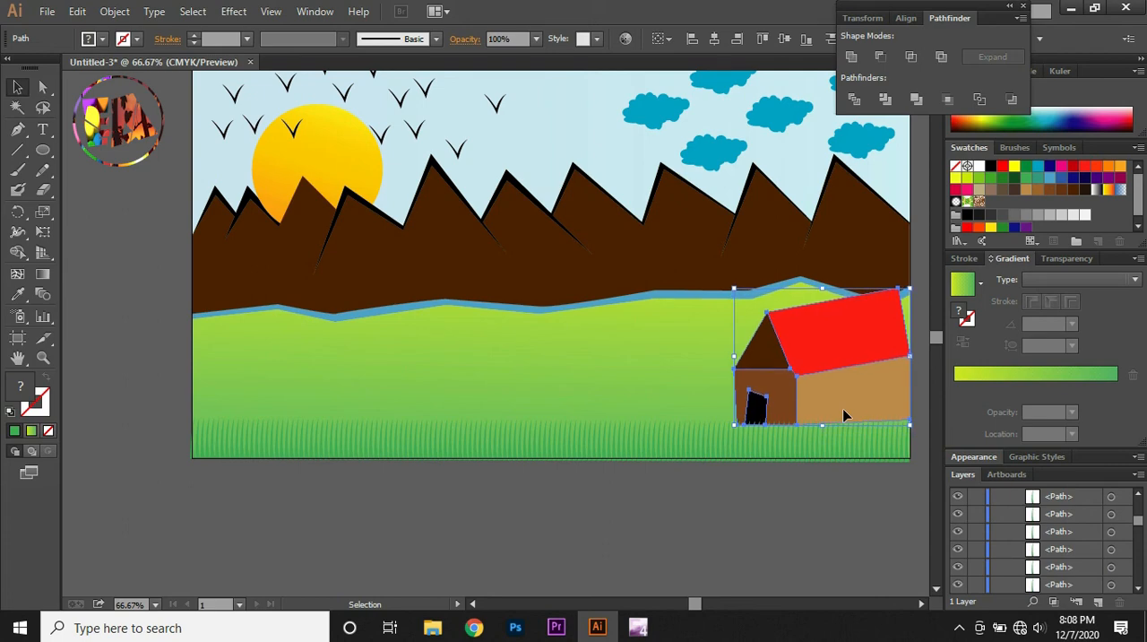
left_click(795, 531)
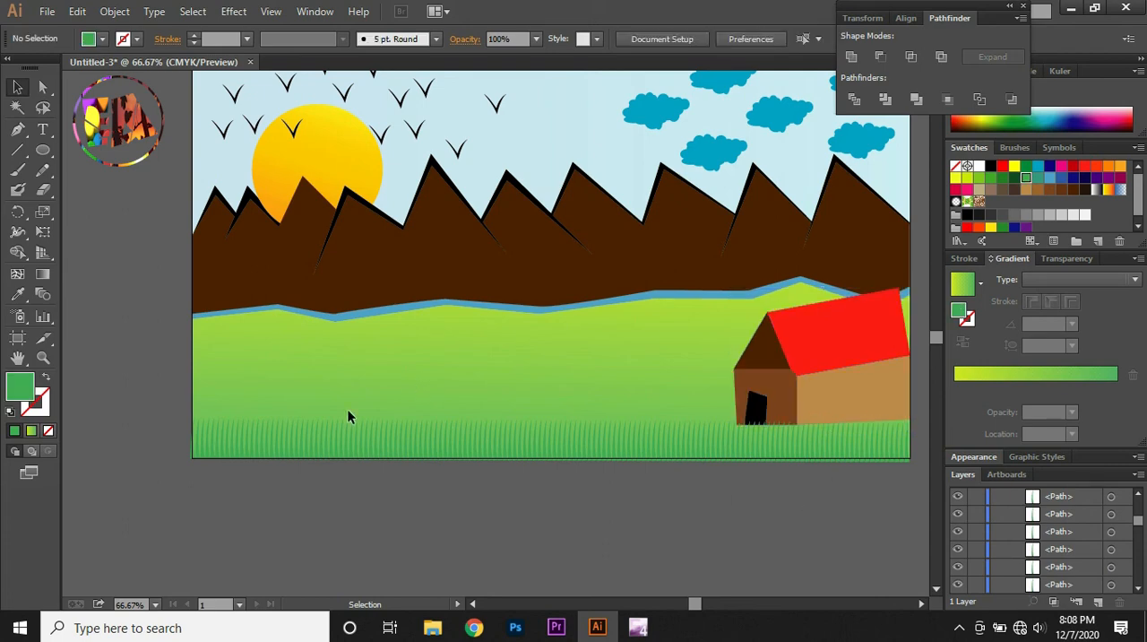
Draw a narrow triangular tree trunk with the Pen tool in the open meadow and fill it dark brown
key("ctrl+plus")
key("ctrl+plus")
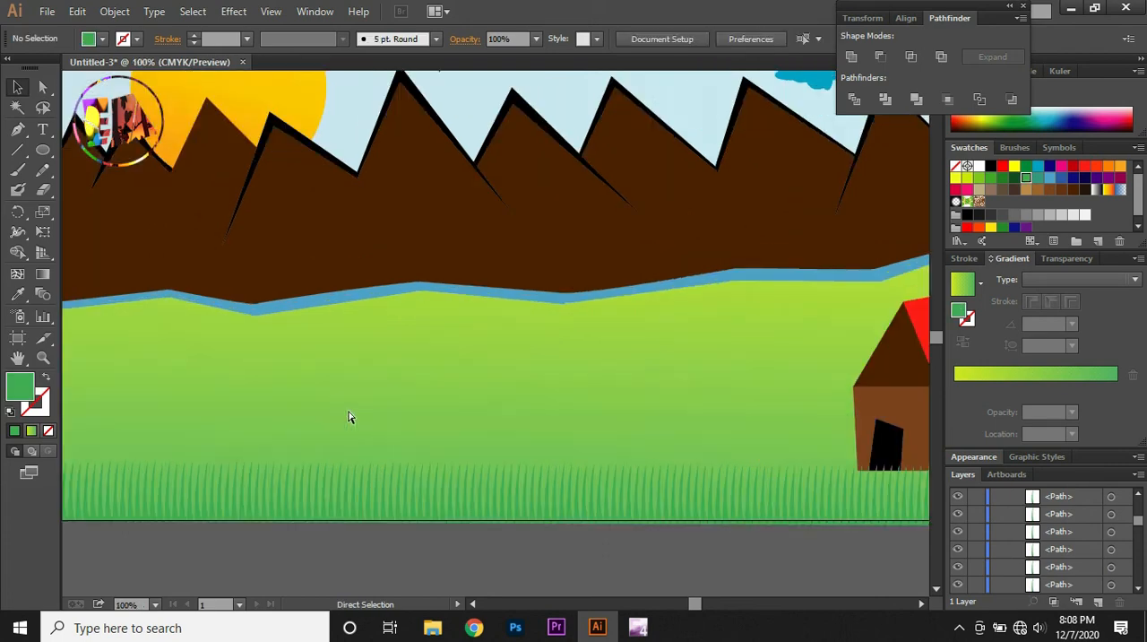
left_click(17, 128)
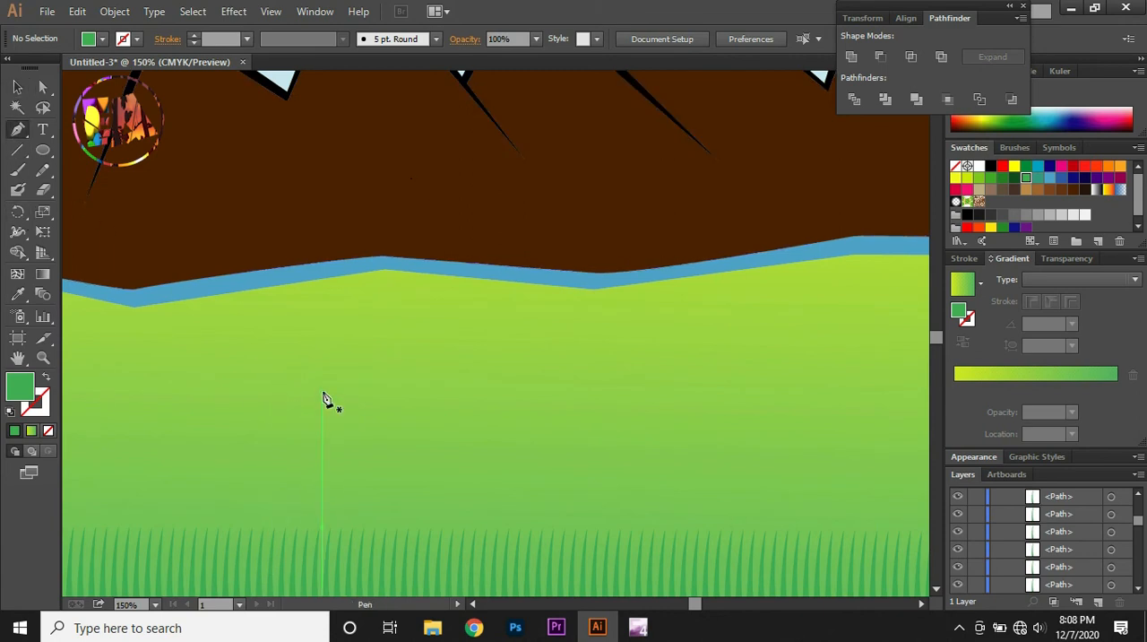
left_click_drag(322, 392, 307, 448)
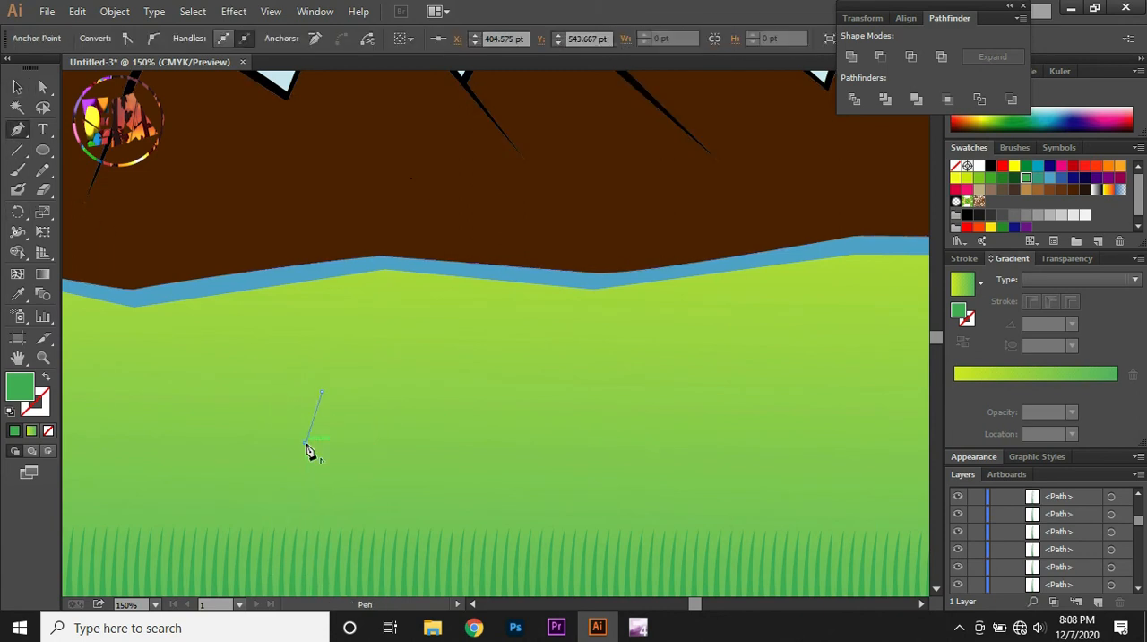
key("ctrl+z")
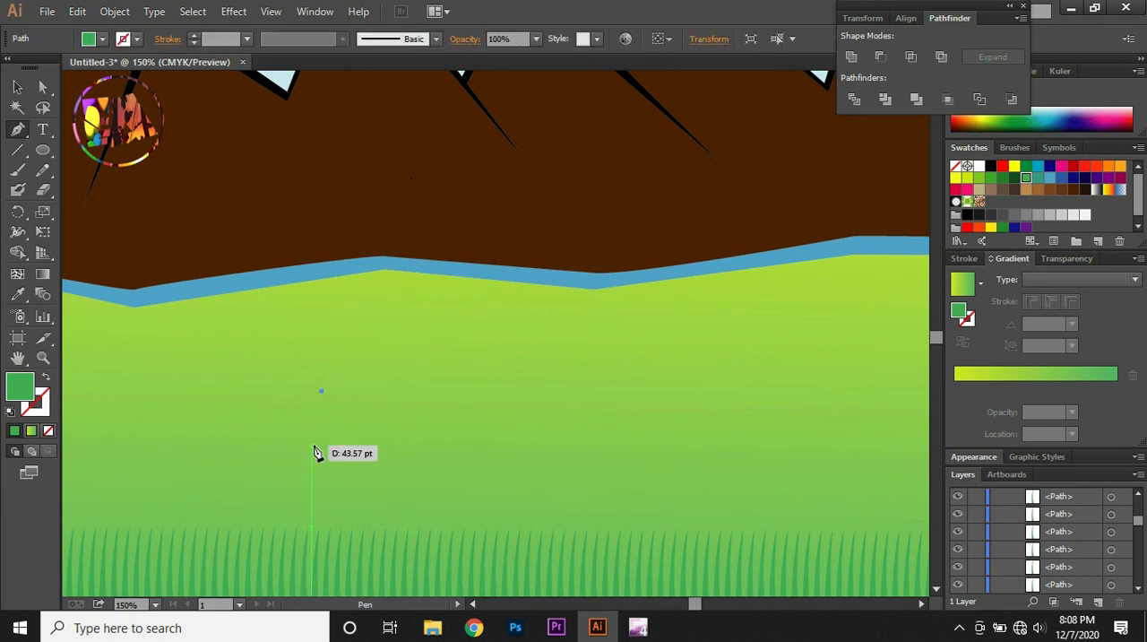
left_click_drag(311, 438, 324, 445)
left_click(328, 438)
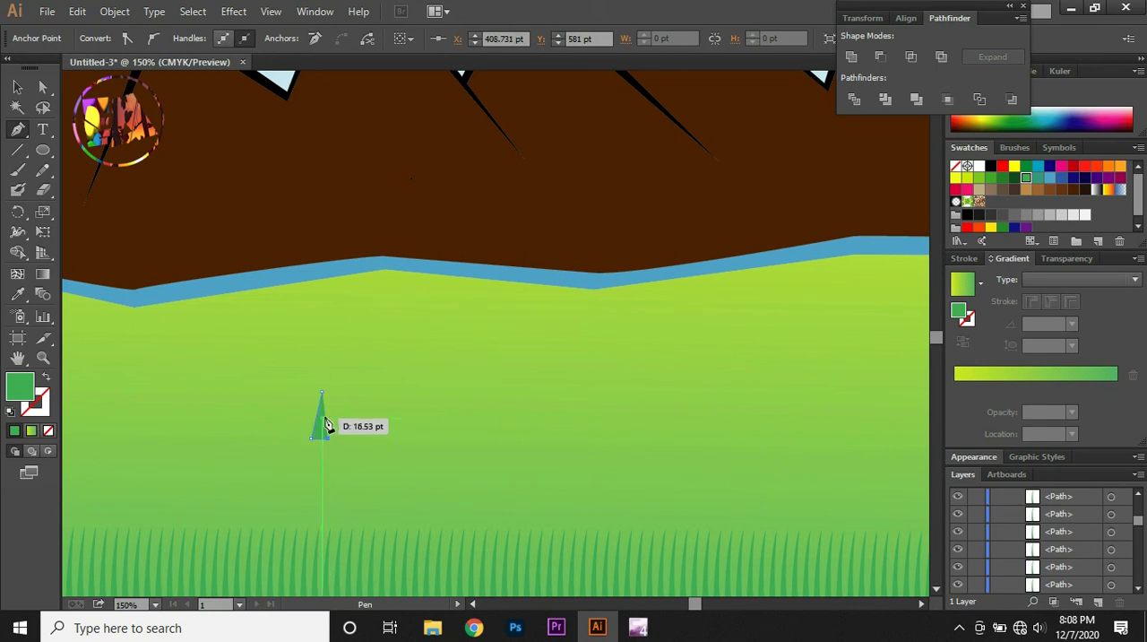
left_click(322, 394)
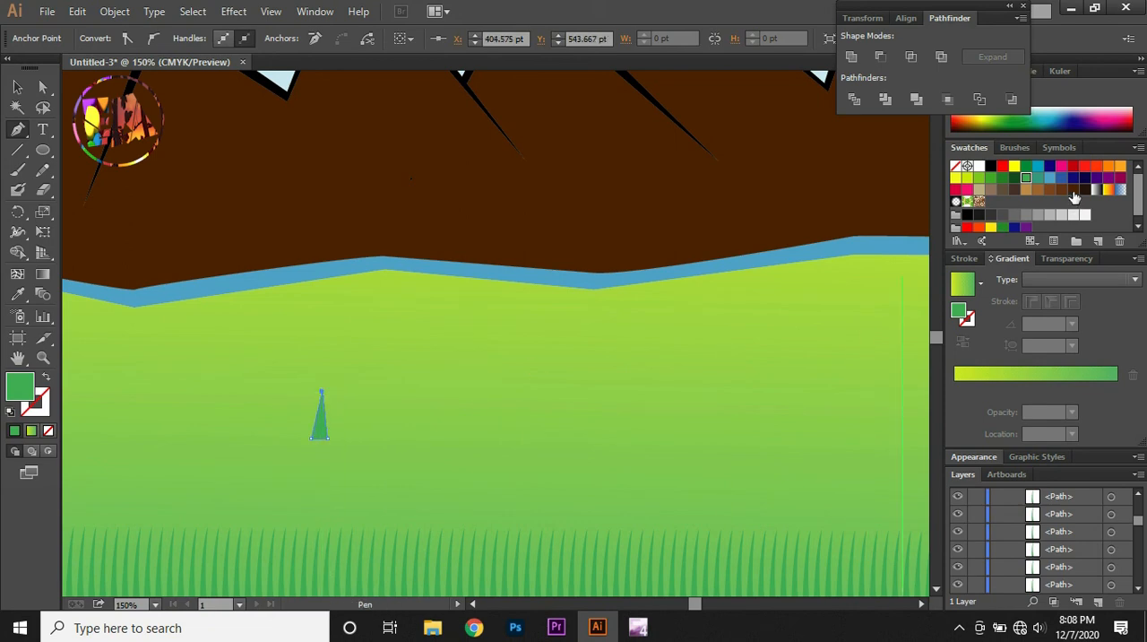
left_click(1073, 191)
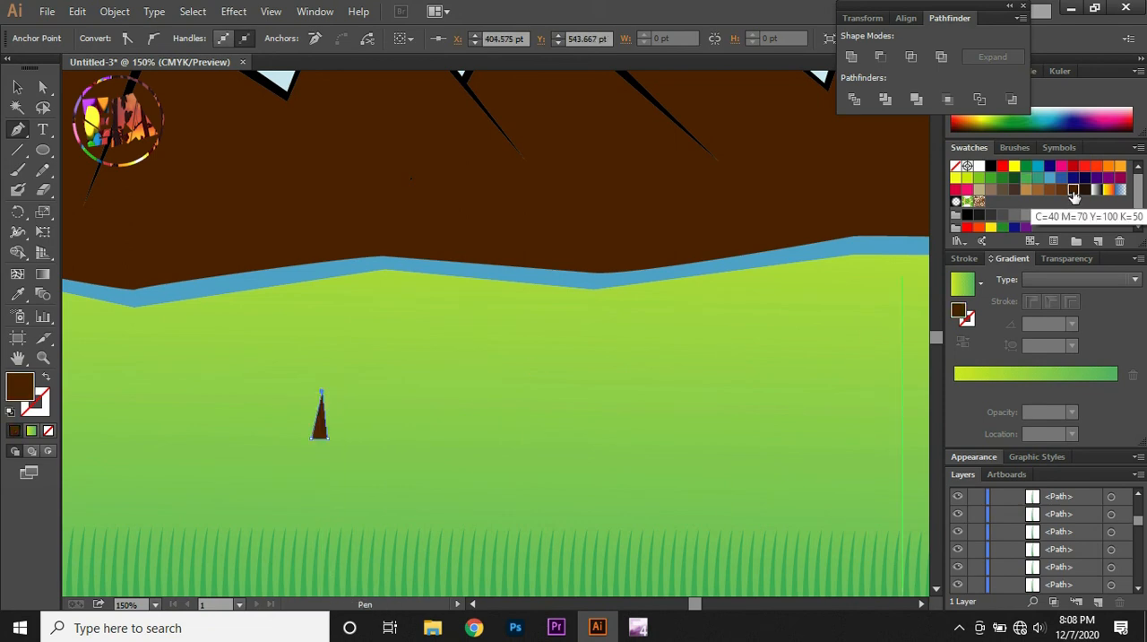
Start a pine crown above the trunk with the Pen tool, tracing its jagged left edge up to the tip and over to the right
left_click(323, 396)
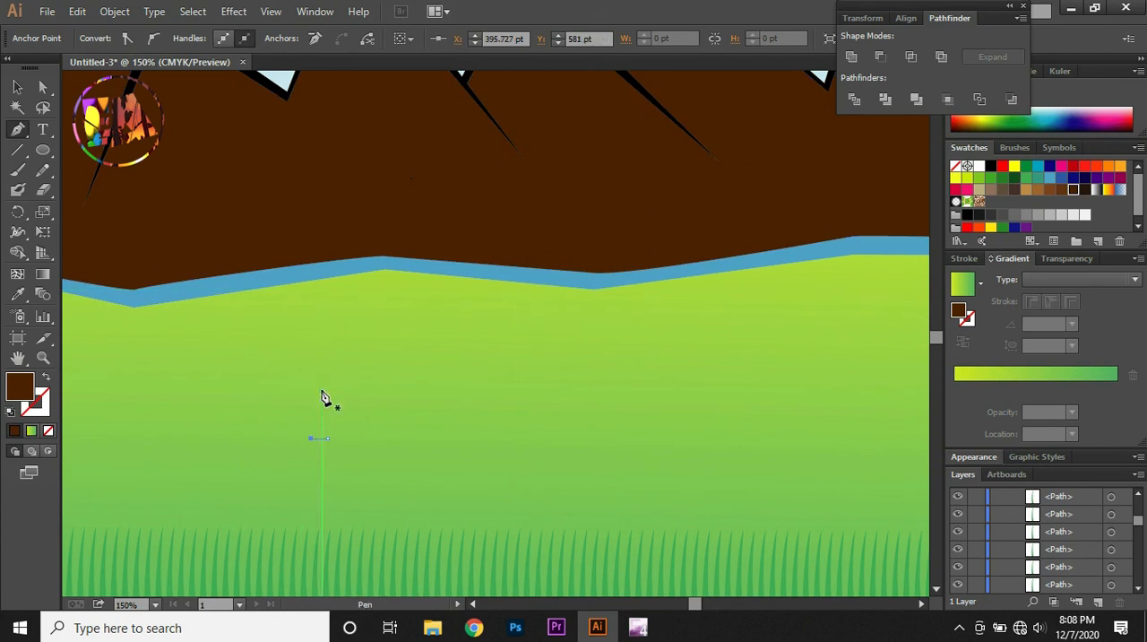
key("ctrl+z")
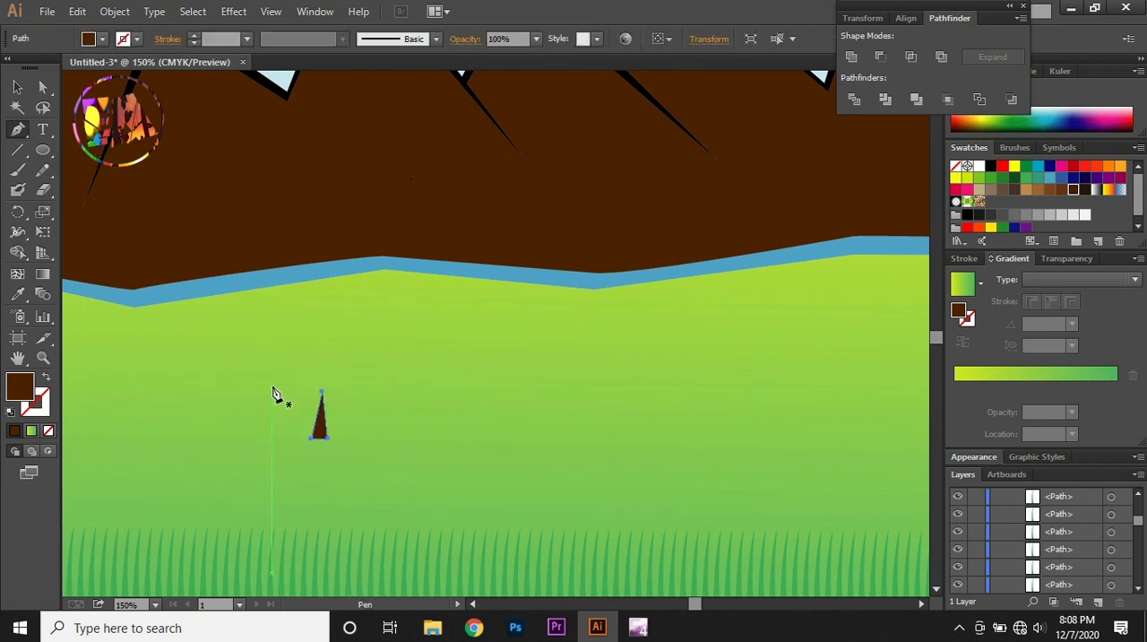
left_click(319, 385)
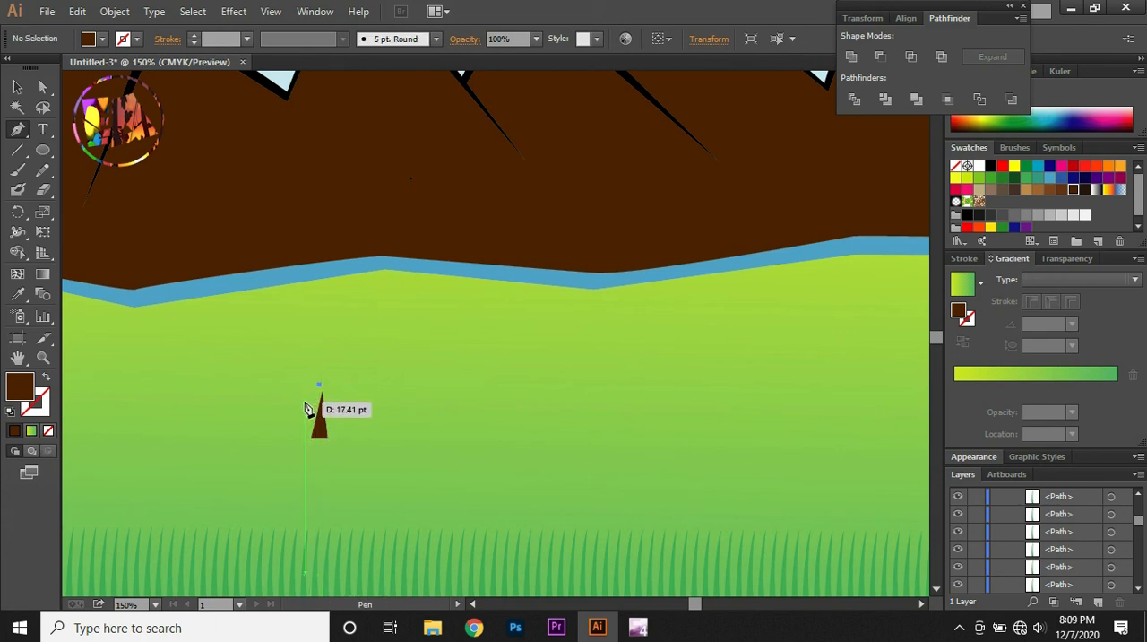
left_click(290, 407)
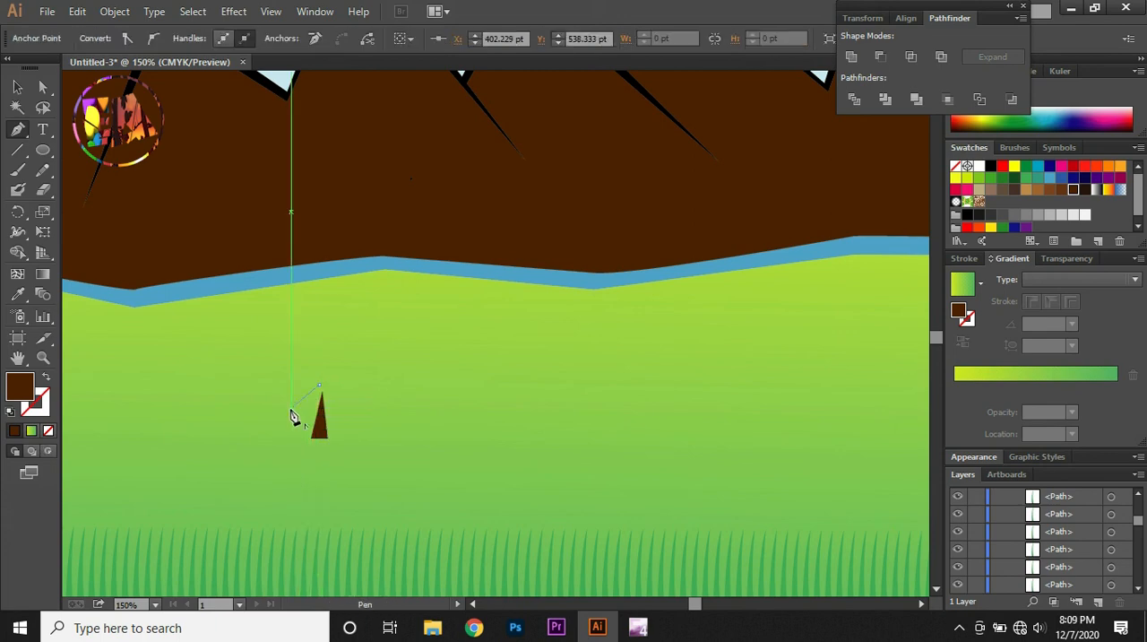
left_click(301, 397)
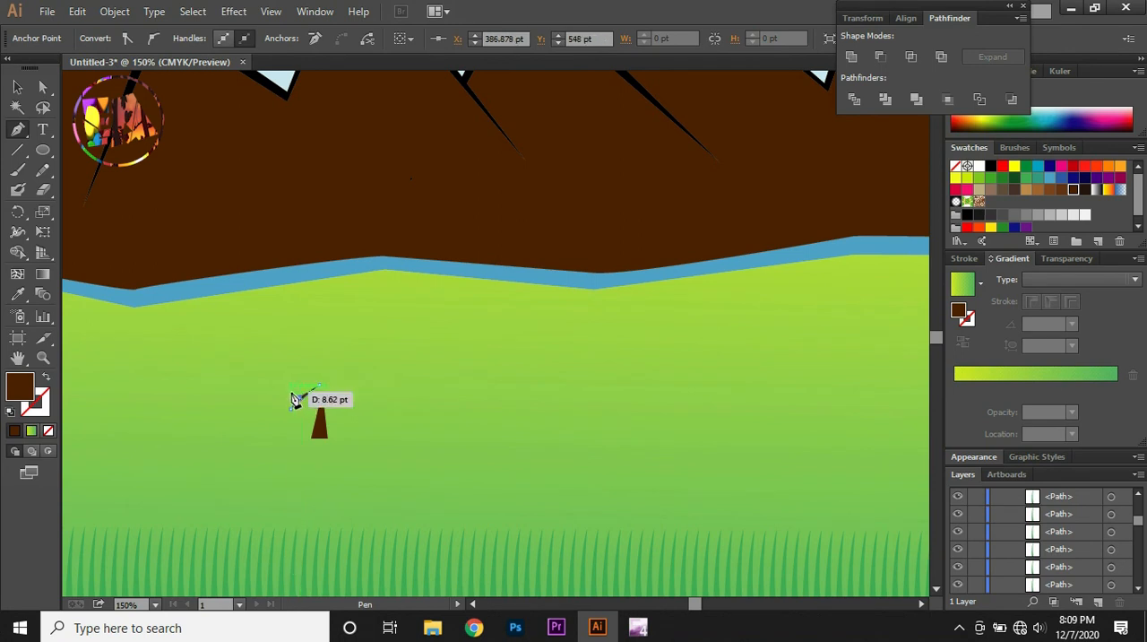
left_click_drag(287, 392, 307, 395)
left_click(300, 388)
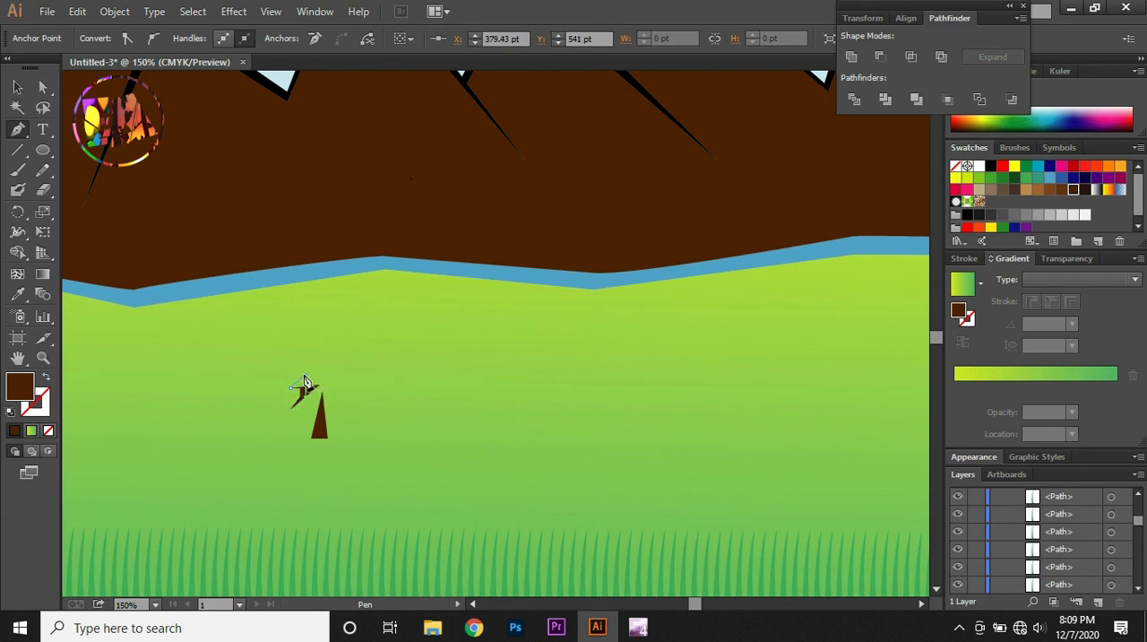
left_click_drag(304, 381, 301, 378)
left_click(305, 358)
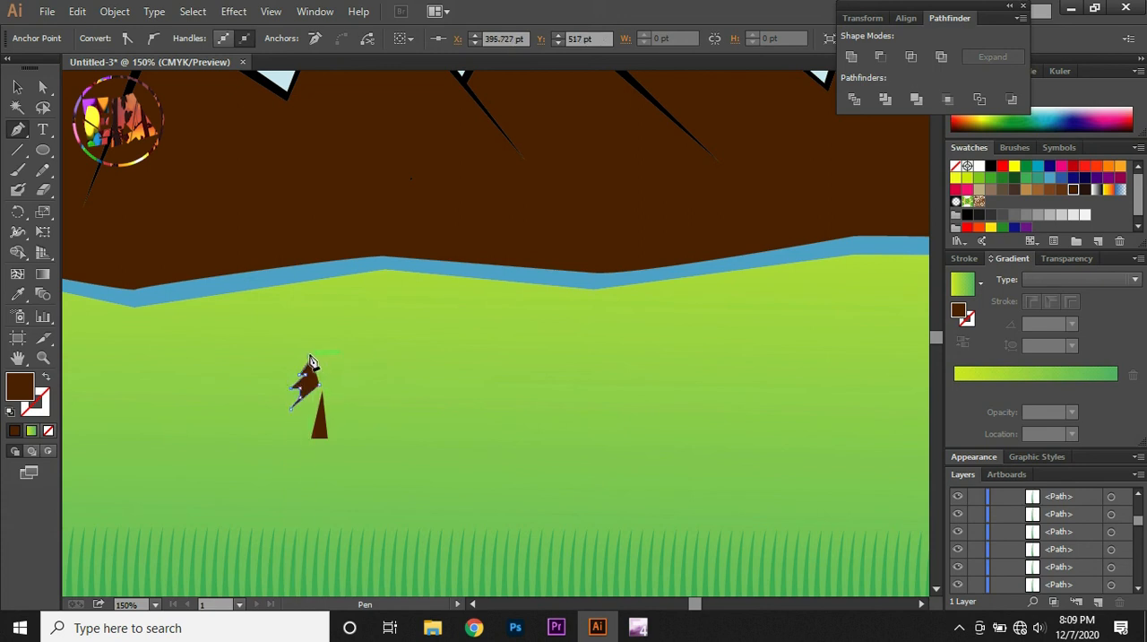
left_click_drag(310, 353, 353, 351)
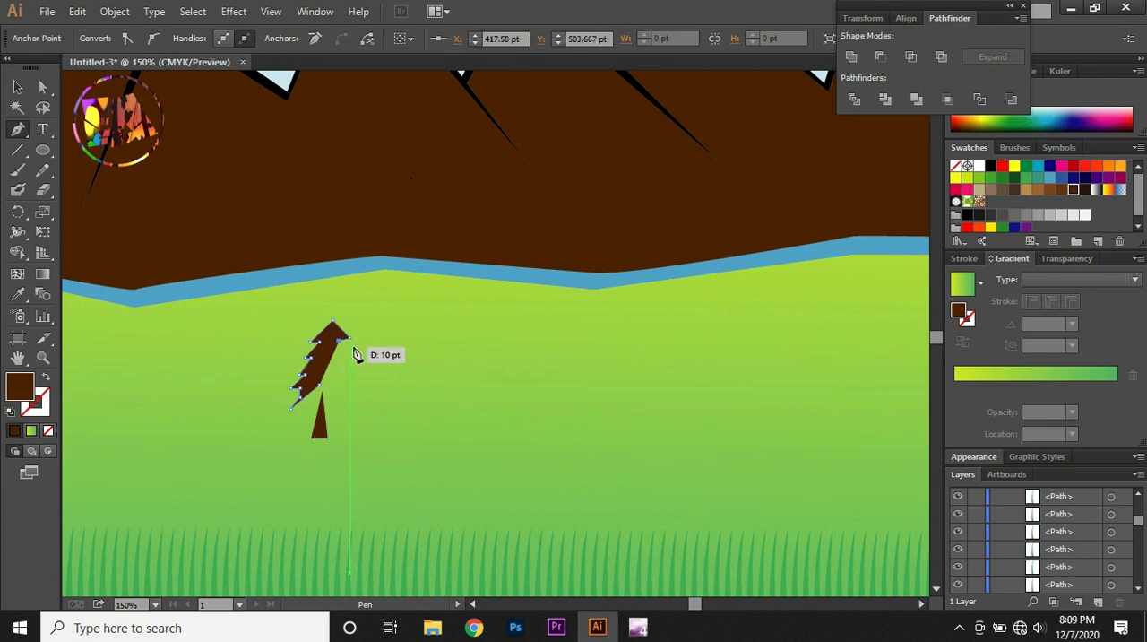
Continue the crown's outline with matching jagged points down its right edge to the lowest branch
left_click(355, 347)
left_click(346, 352)
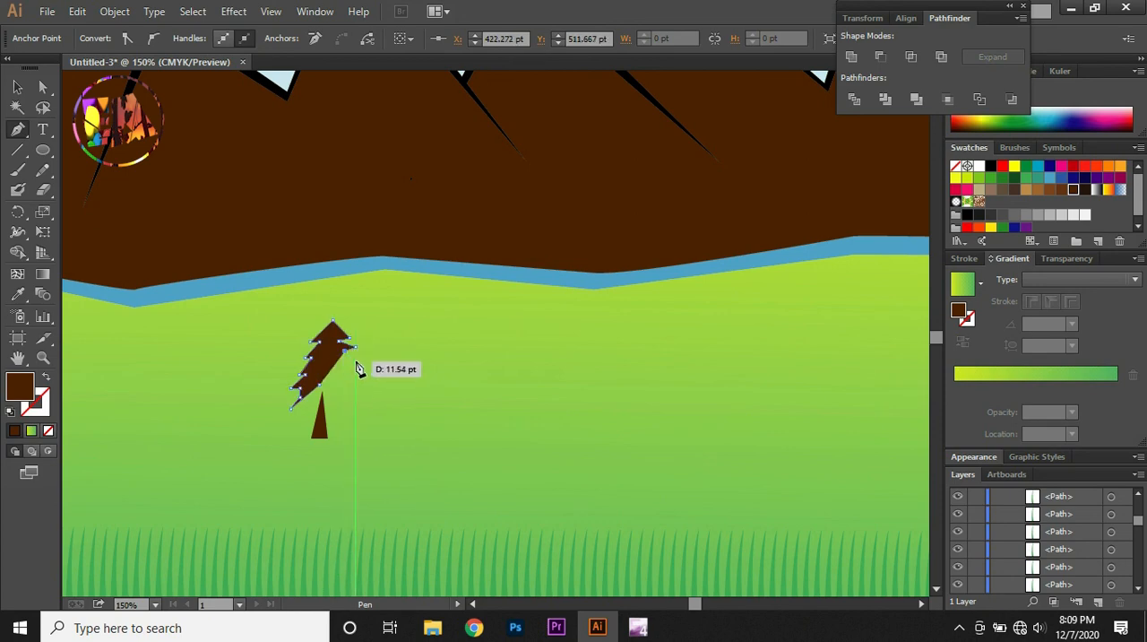
left_click(360, 364)
left_click(350, 364)
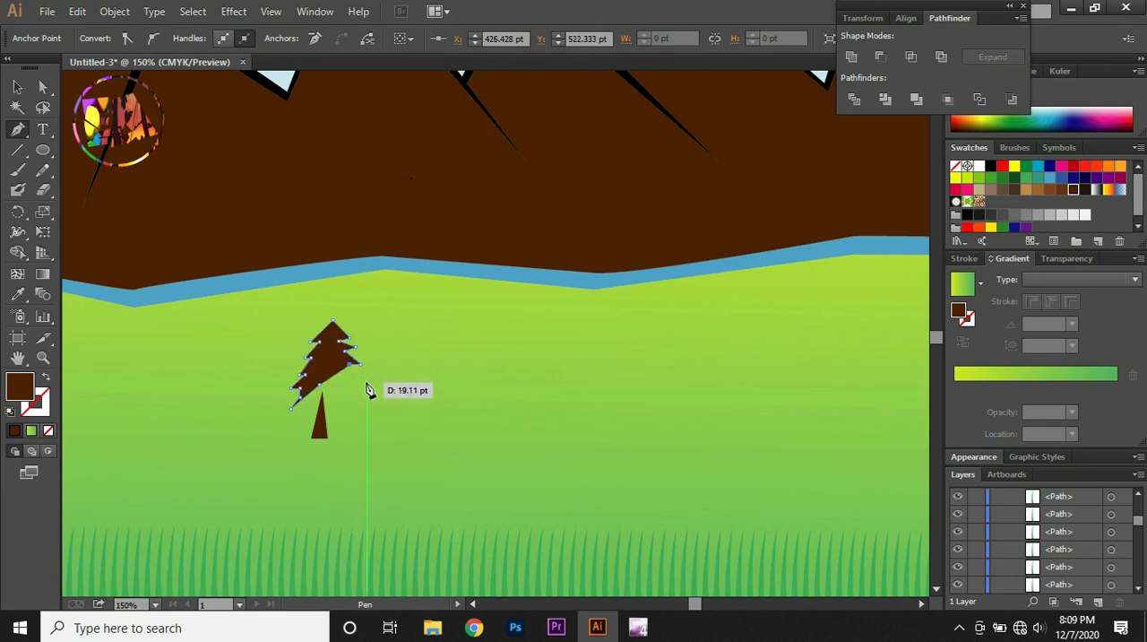
left_click(366, 382)
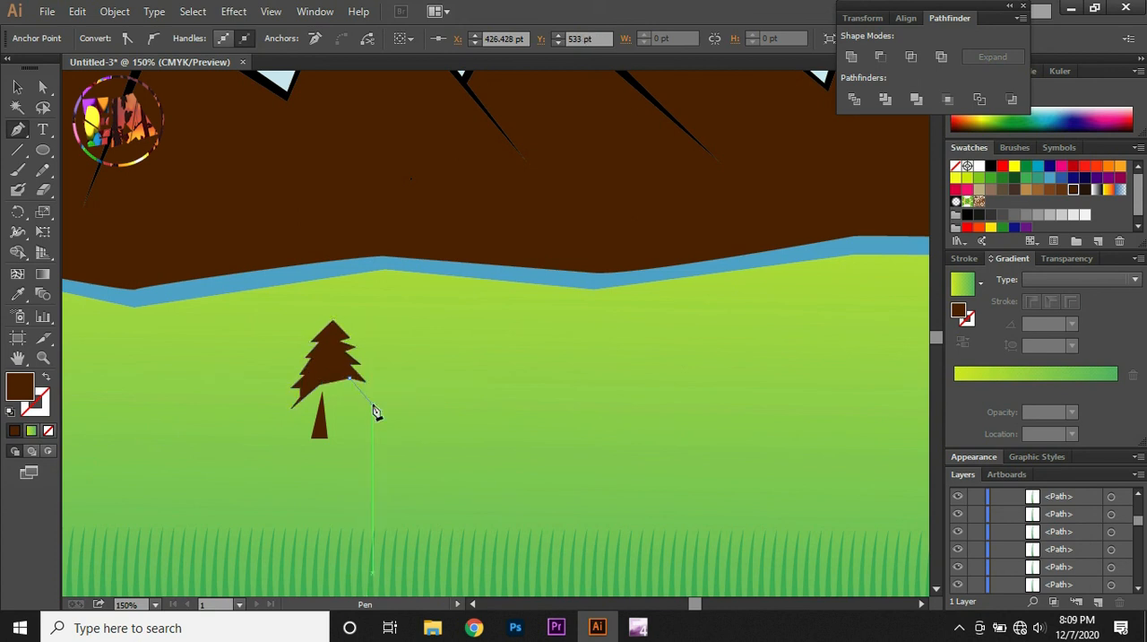
left_click(366, 397)
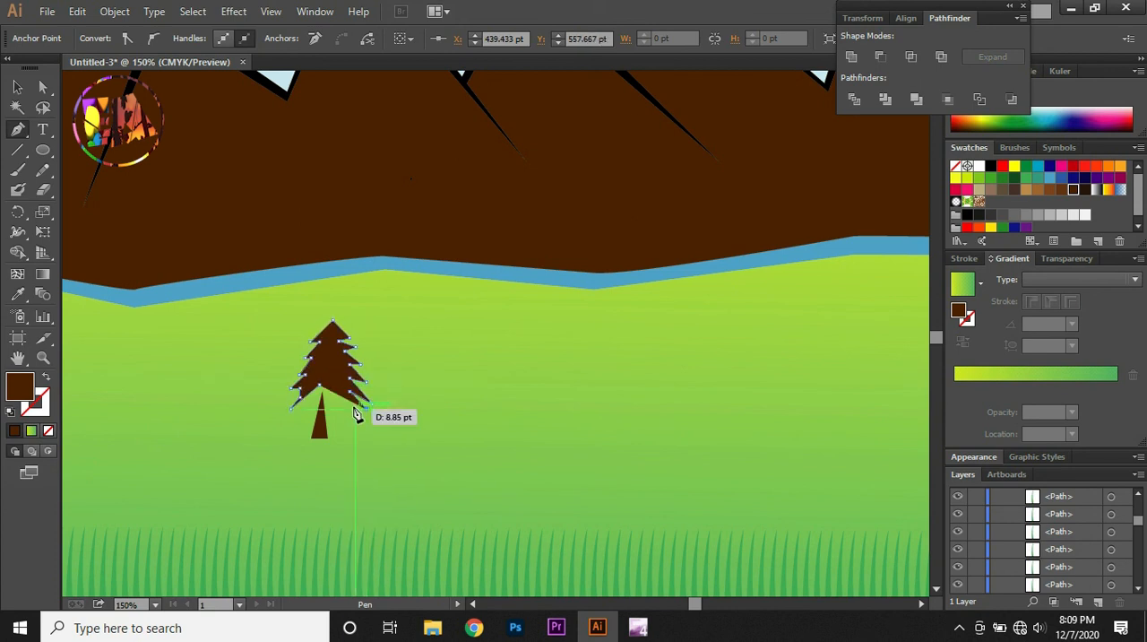
Close the pine crown along its bottom edge above the trunk and fill it with the darkest green swatch
left_click(338, 402)
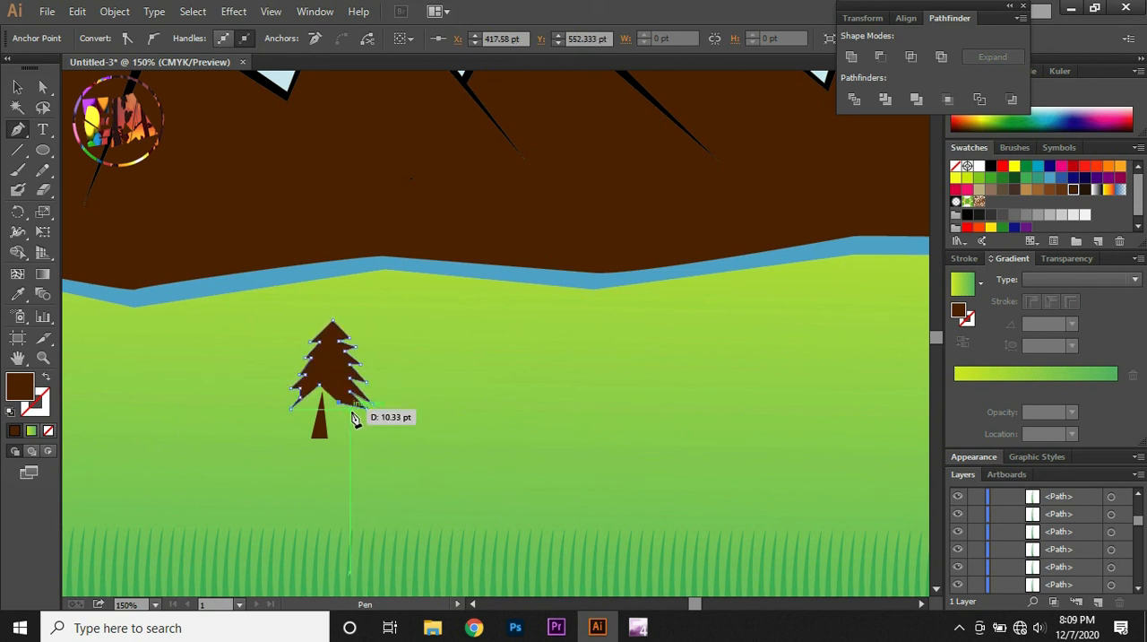
left_click(305, 405)
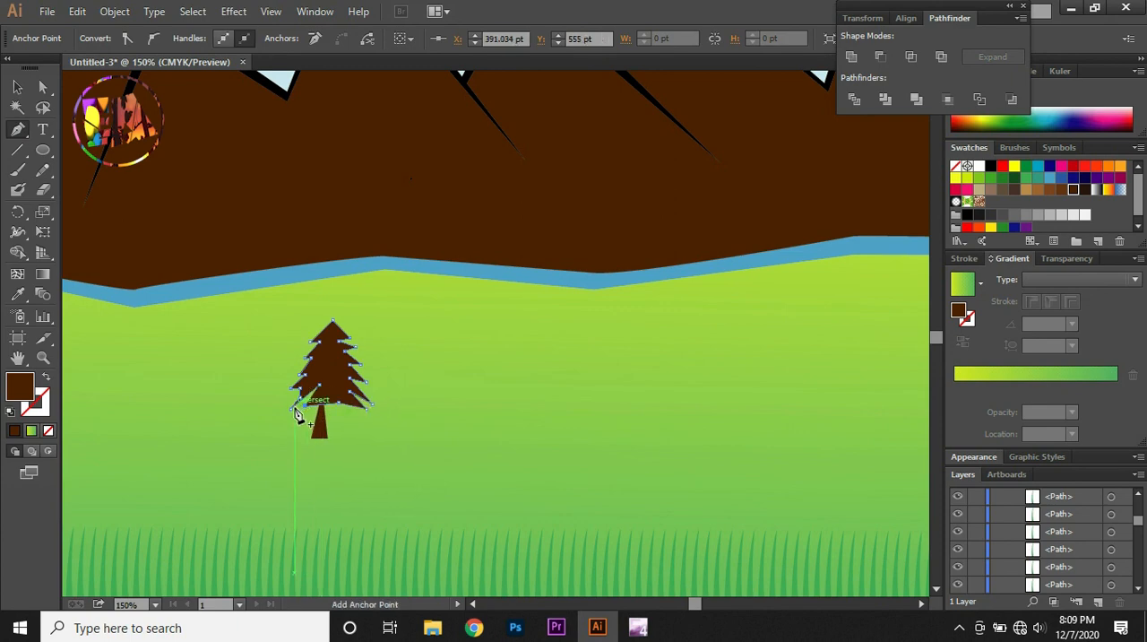
left_click(293, 409)
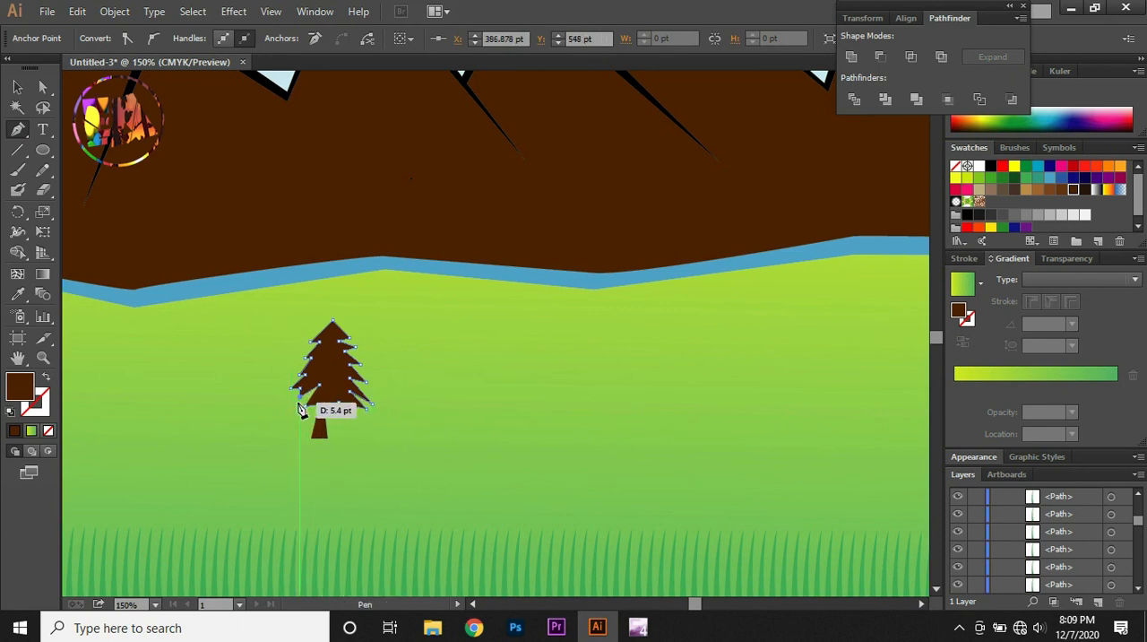
left_click(318, 394)
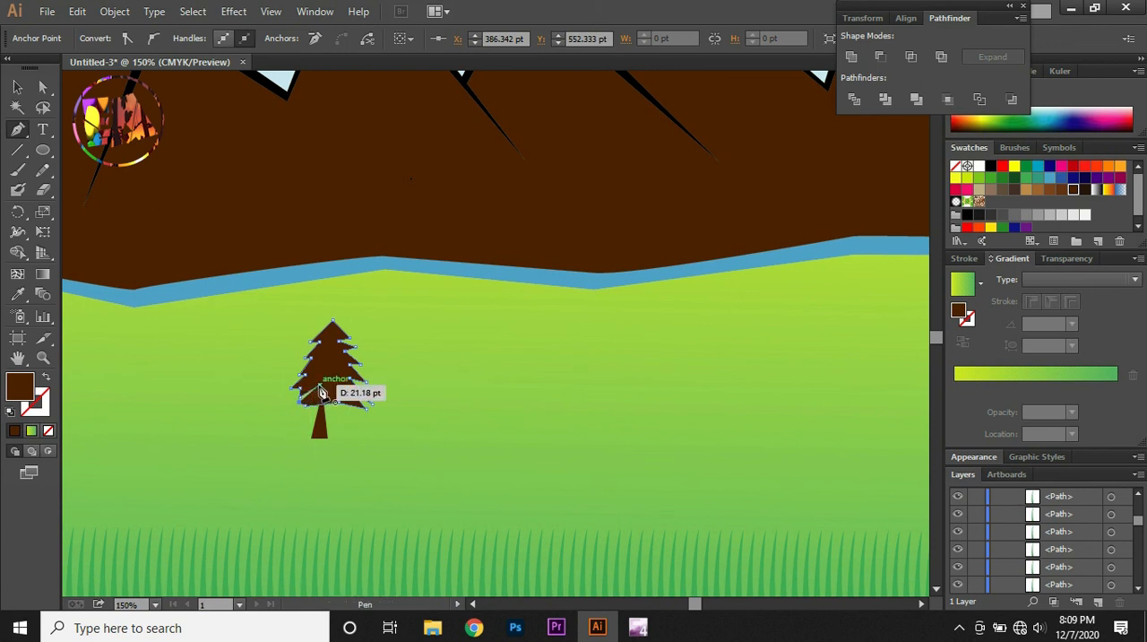
left_click(319, 386)
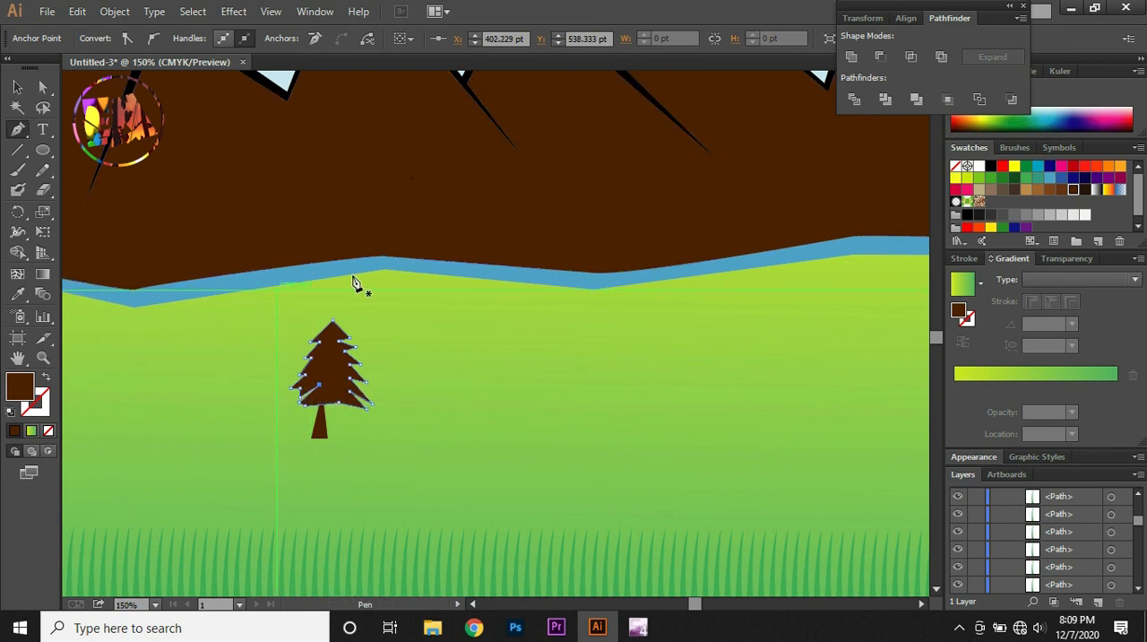
left_click(1002, 178)
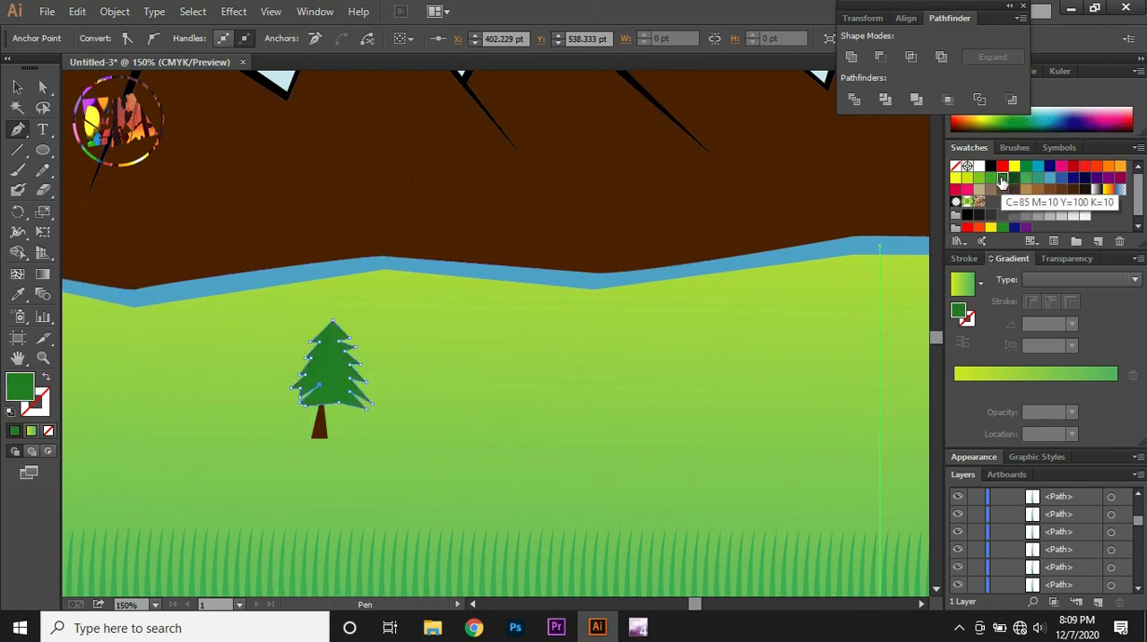
left_click(1014, 180)
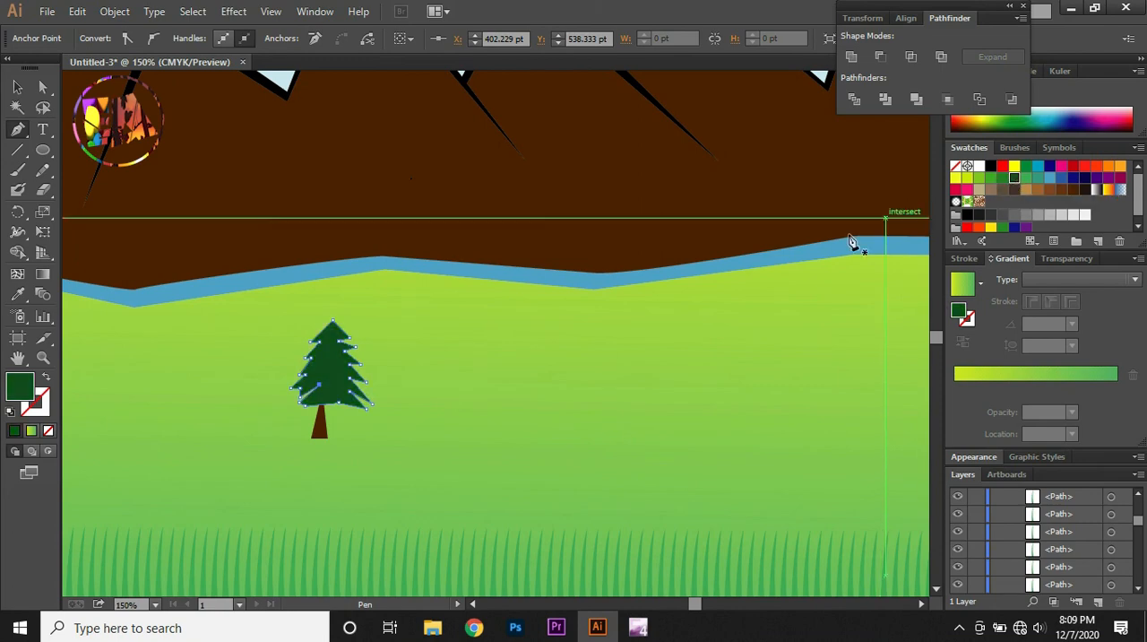
Shift the green crown slightly left to centre it over the trunk
key("ctrl+minus")
key("ctrl+minus")
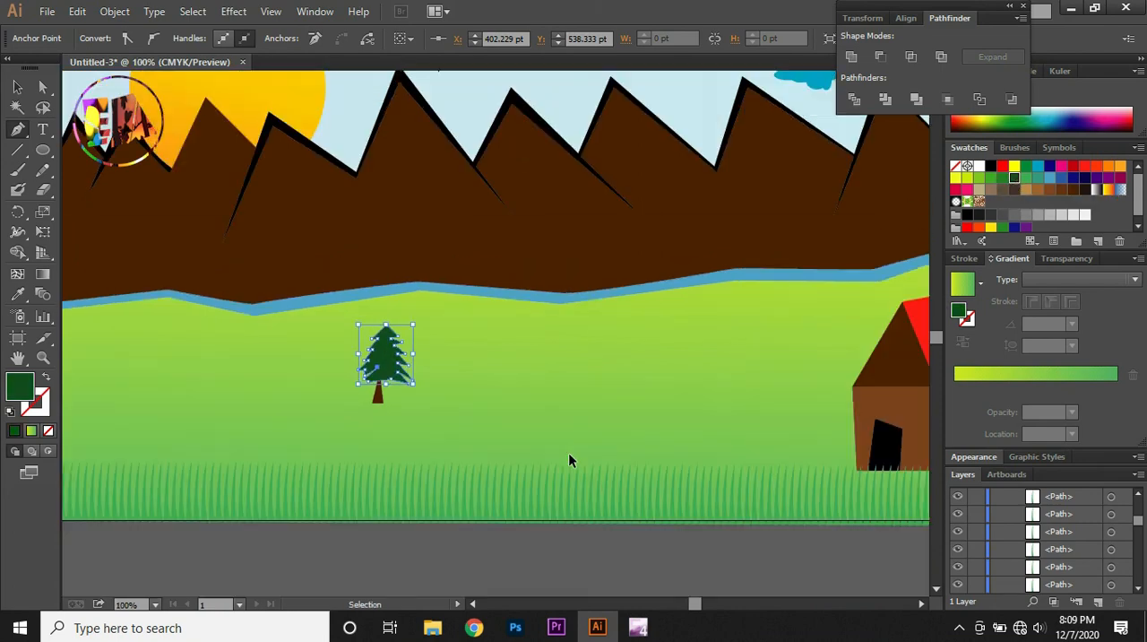
left_click(17, 87)
left_click(113, 149)
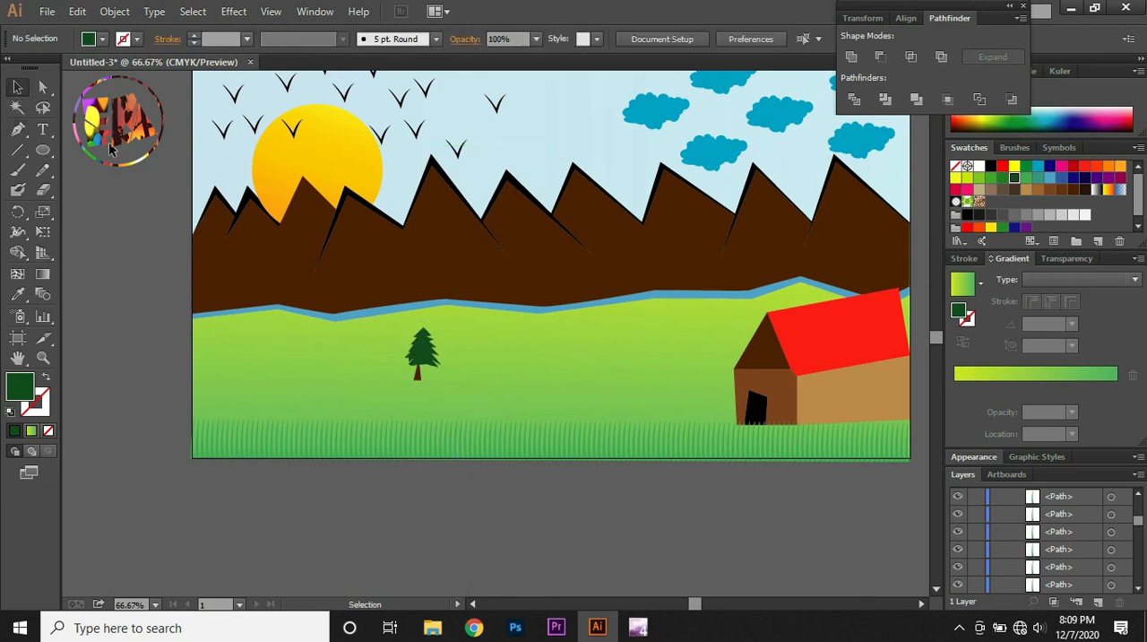
left_click(424, 356)
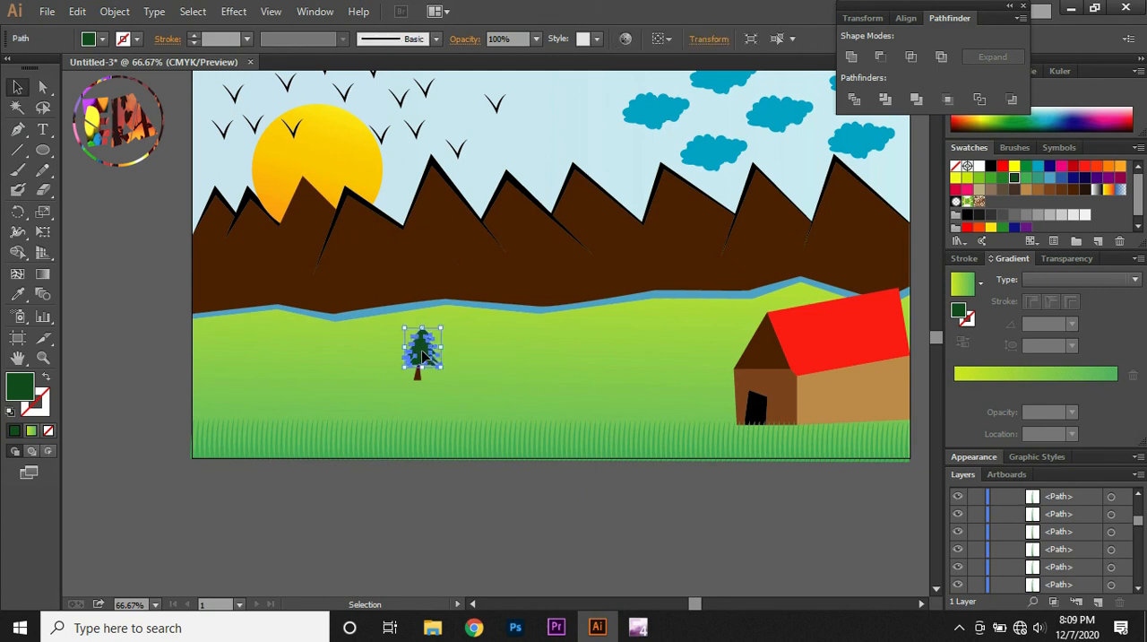
left_click(431, 503)
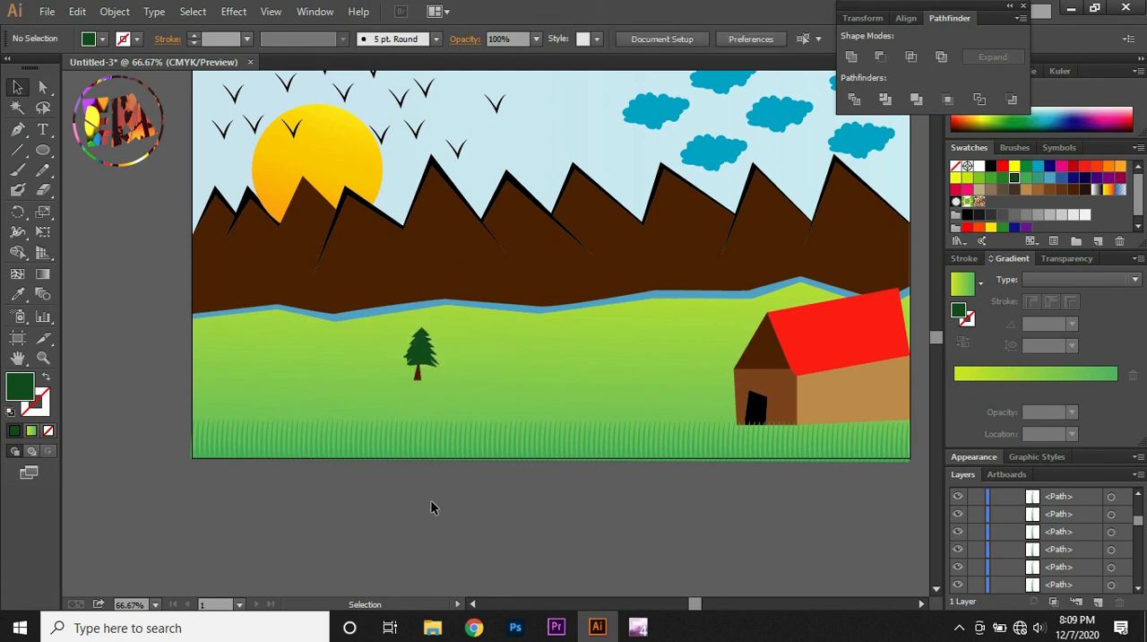
Select the tree's crown and trunk together and group them
left_click(419, 366)
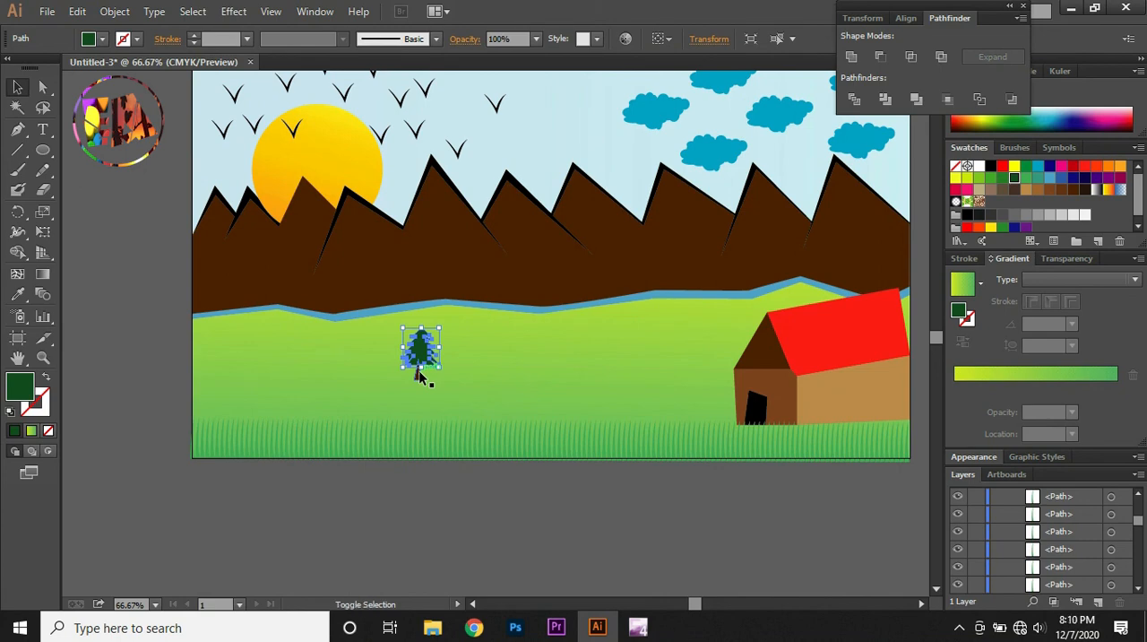
left_click(419, 376, "shift")
key("ctrl+g")
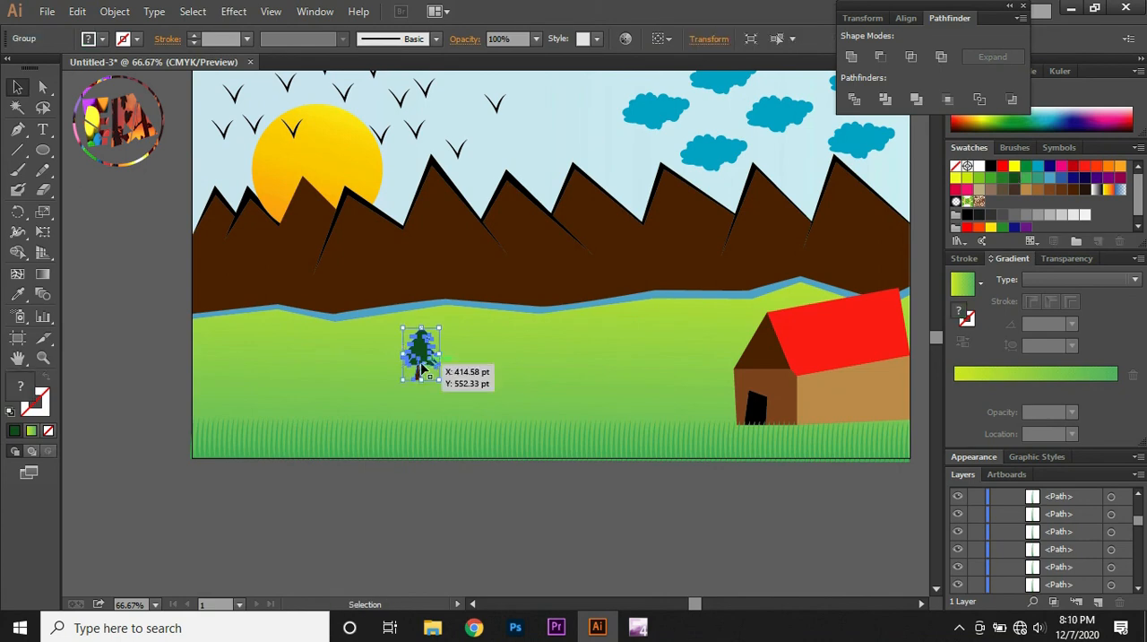
Duplicate the pine tree across the meadow, placing three copies along its upper part and three near the grass row
left_click_drag(422, 361, 512, 338)
left_click_drag(513, 338, 692, 335)
left_click_drag(692, 336, 609, 337)
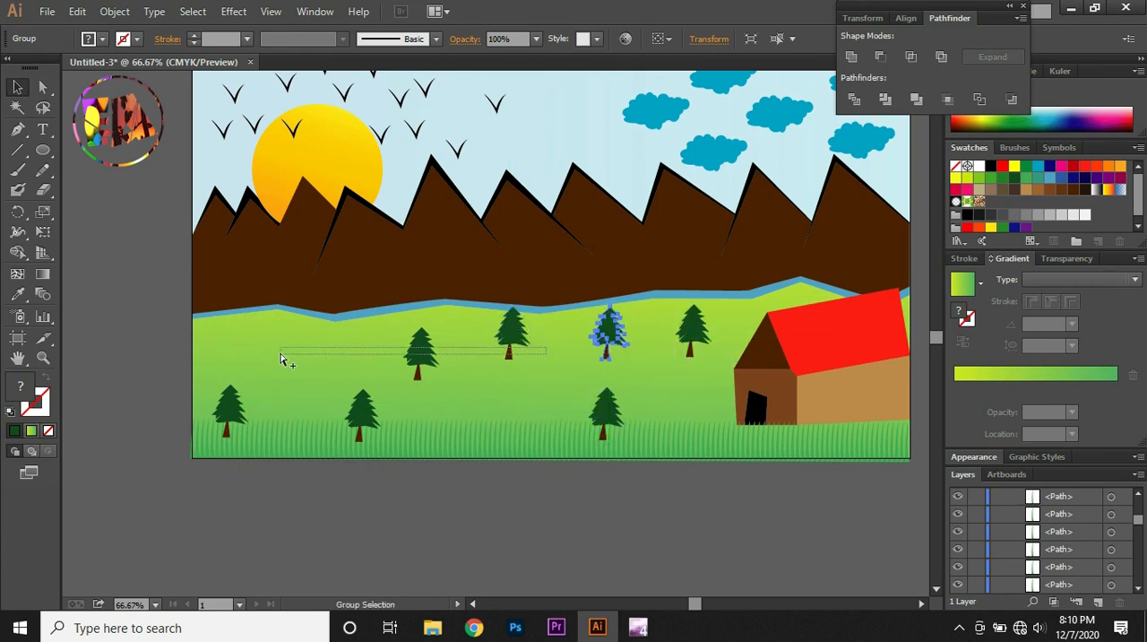
Duplicate the pine tree eight more times, filling the gaps across the meadow and placing two copies along the stream at the mountains' foot
left_click_drag(280, 359, 405, 356)
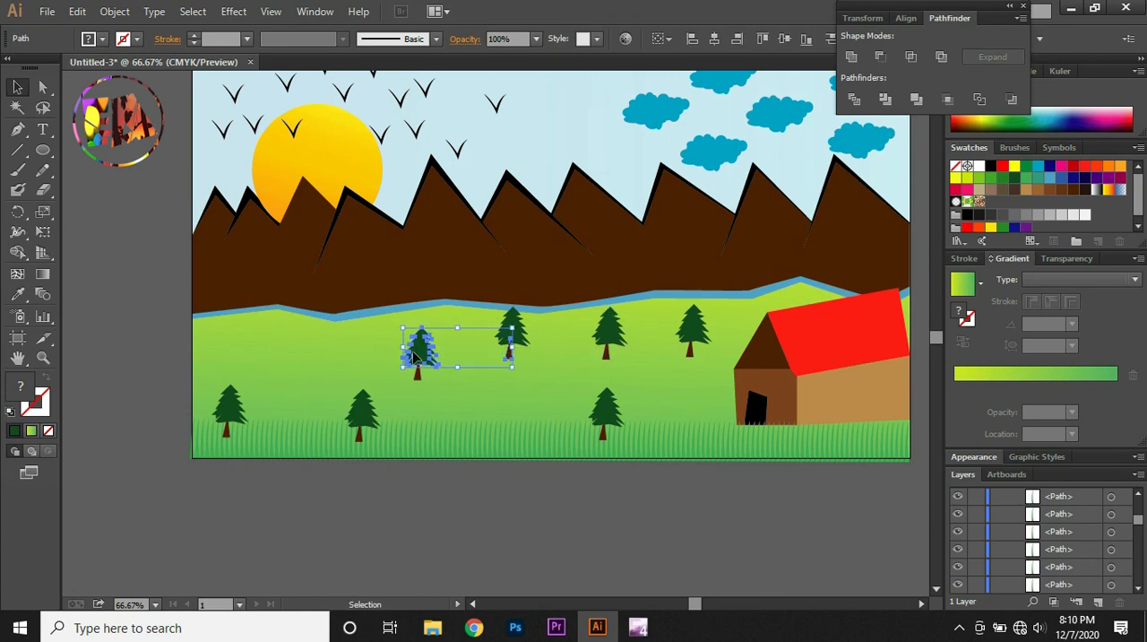
left_click(605, 345)
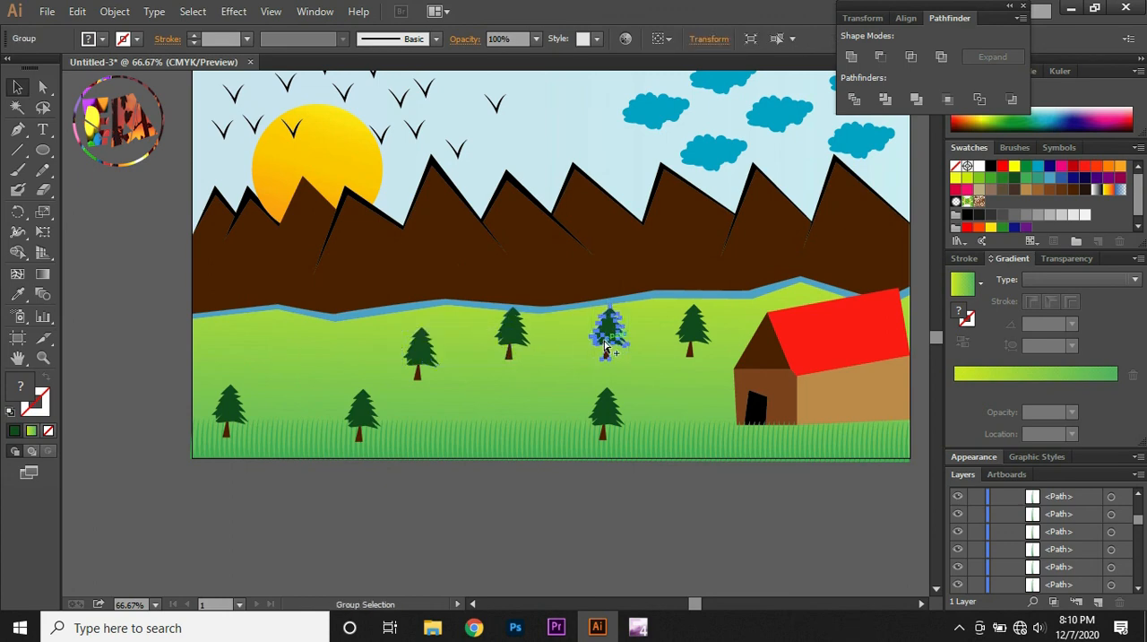
left_click_drag(605, 345, 255, 333)
left_click_drag(264, 341, 302, 374)
left_click_drag(302, 374, 499, 397)
left_click_drag(499, 398, 600, 380)
left_click_drag(585, 387, 670, 400)
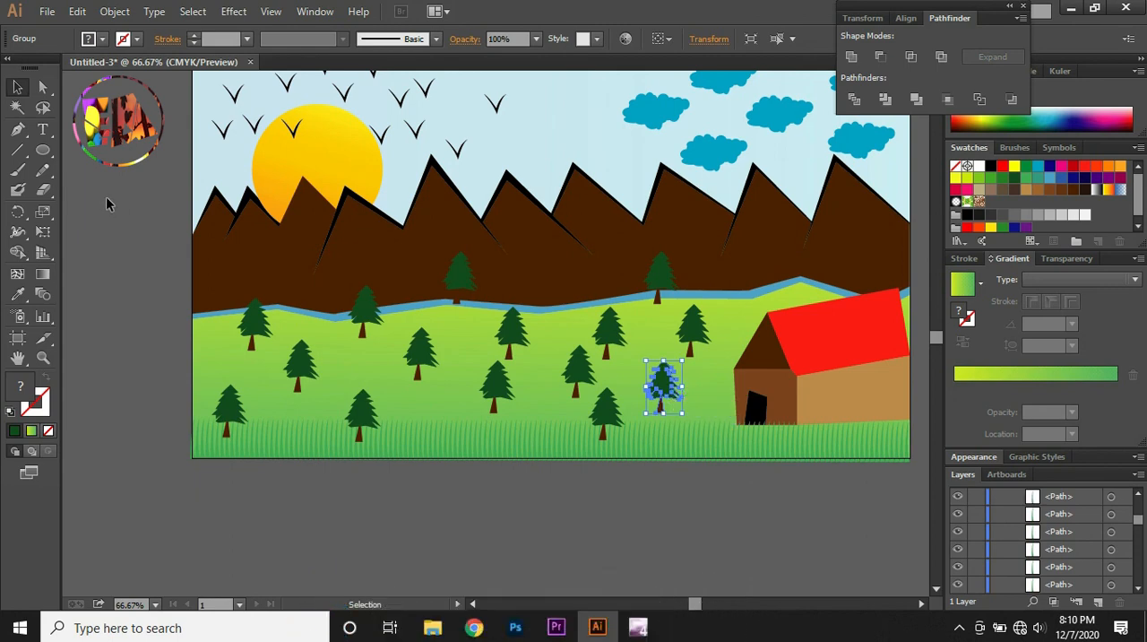
Examine the complete illustration with the whole artboard in view and nothing selected
key("ctrl+minus")
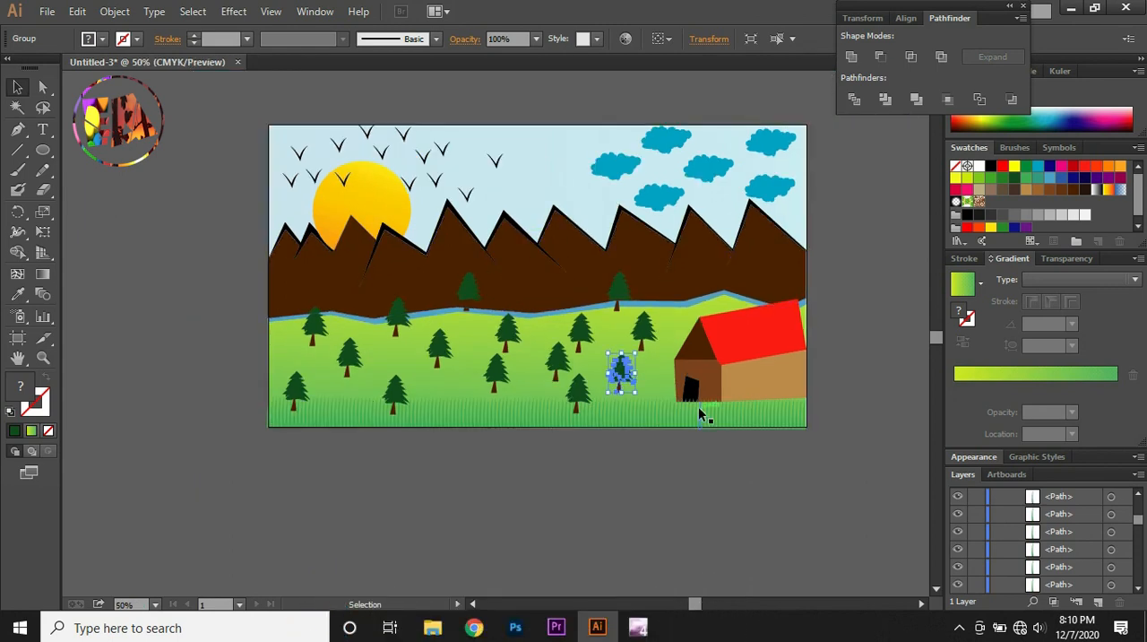
key("ctrl+plus")
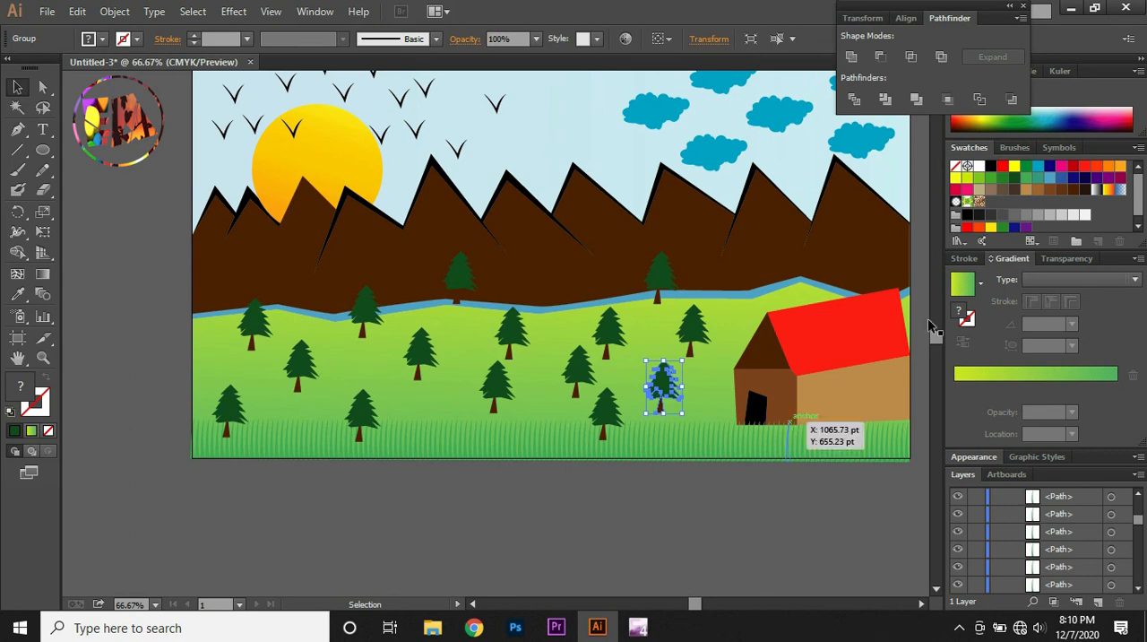
scroll(940, 332, "up", 3)
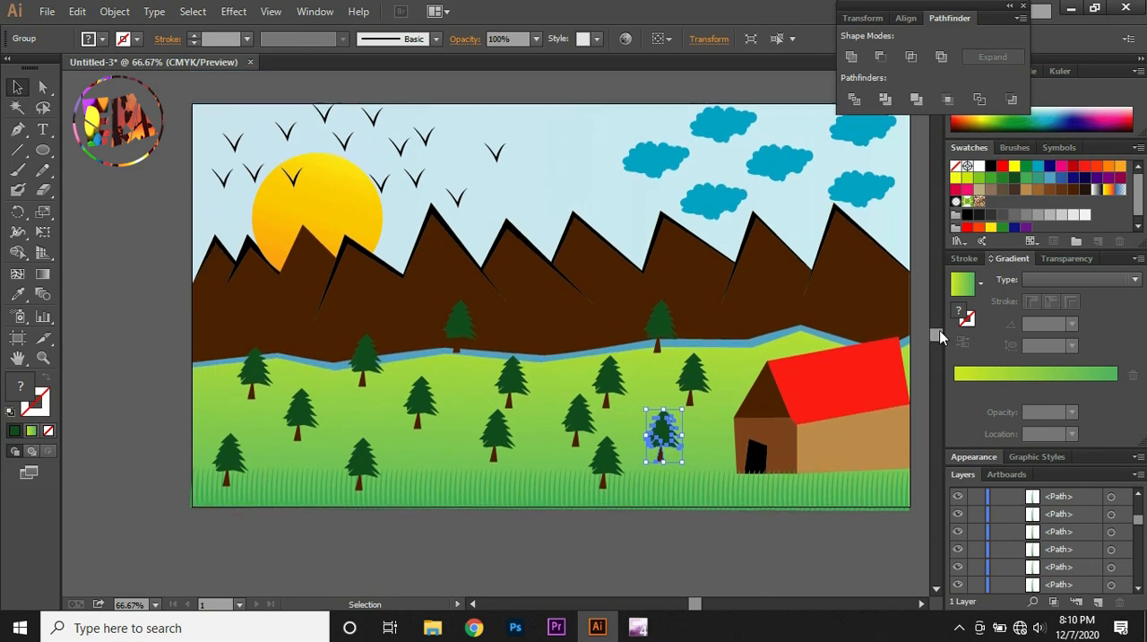
left_click_drag(695, 607, 700, 607)
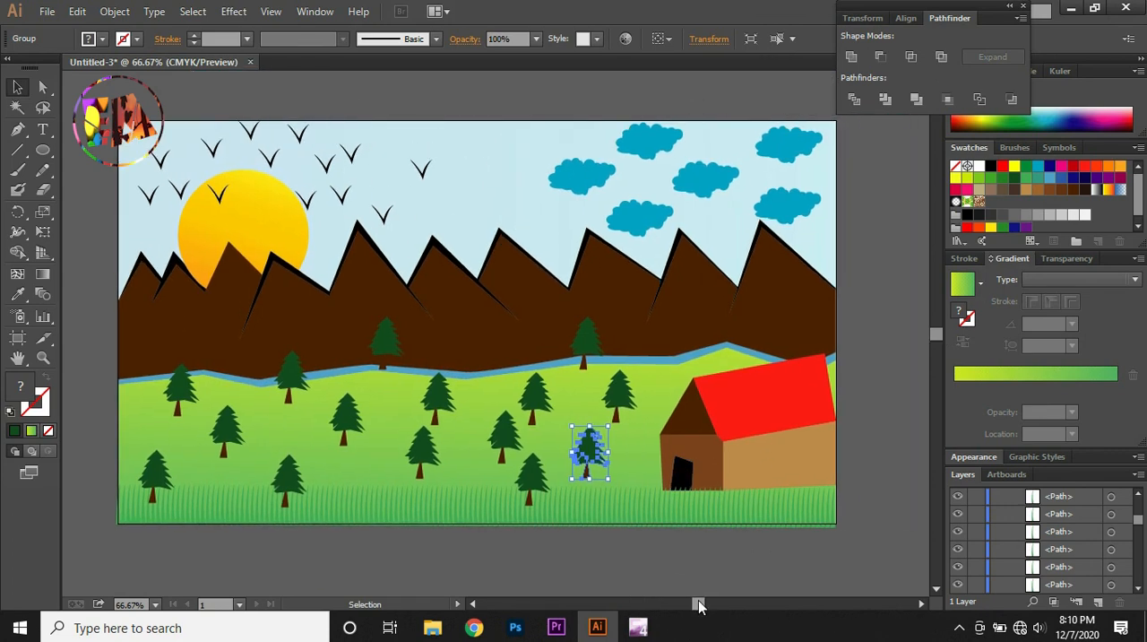
left_click(878, 475)
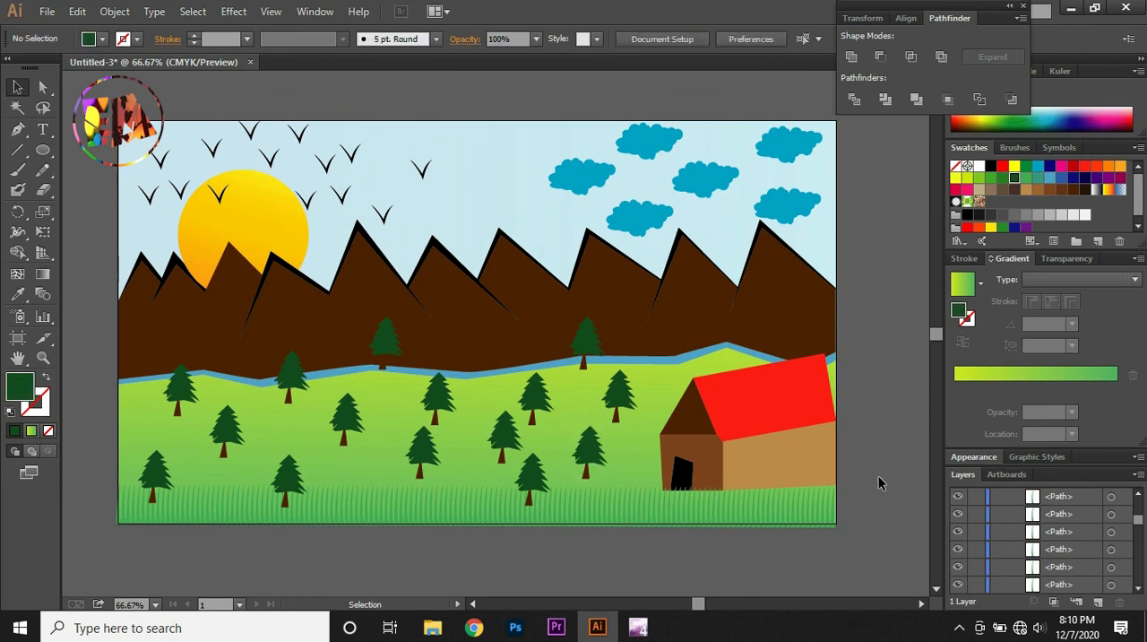